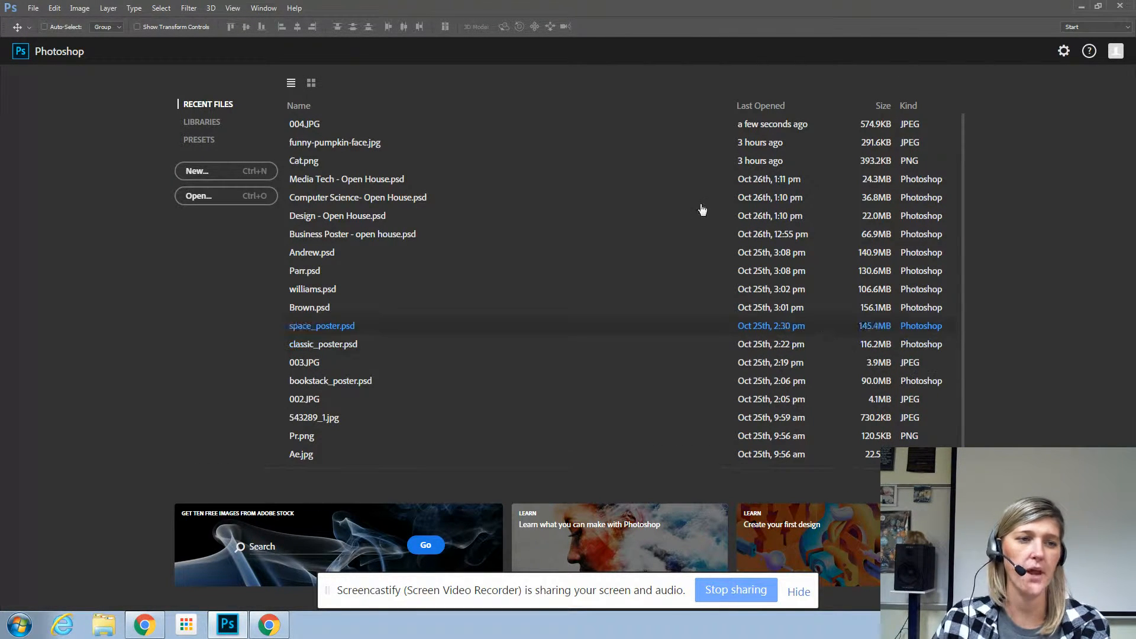
# - Browse to the Flash folder inside Publishing and Graphics on the bus-stu$ (N:) drive to choose files to open
pyautogui.click(32, 9)
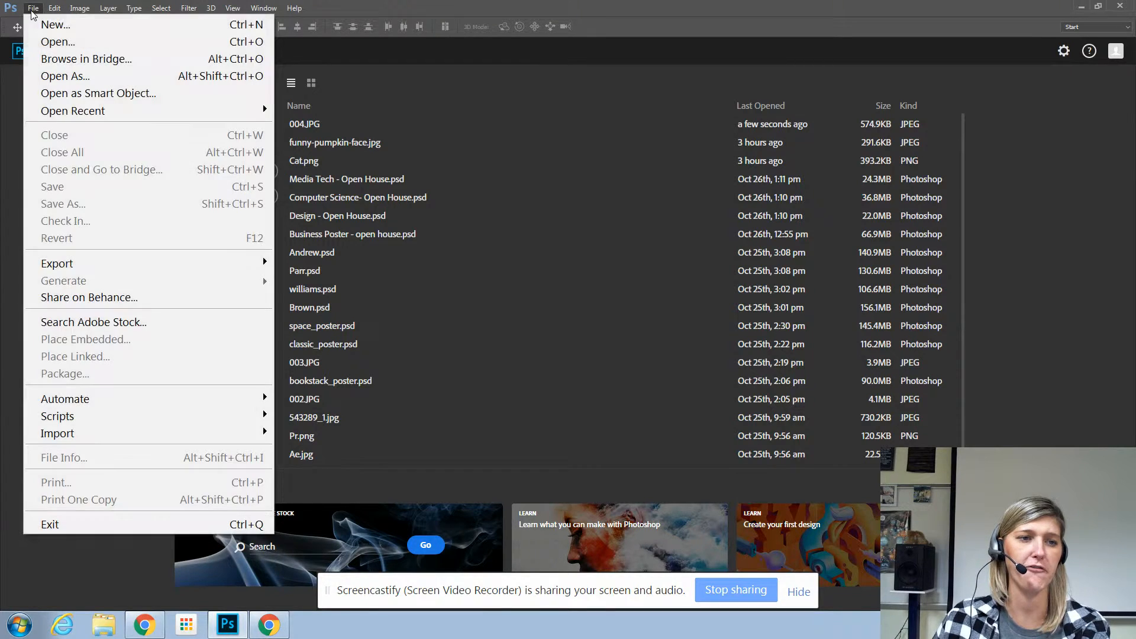
pyautogui.click(54, 41)
pyautogui.click(83, 370)
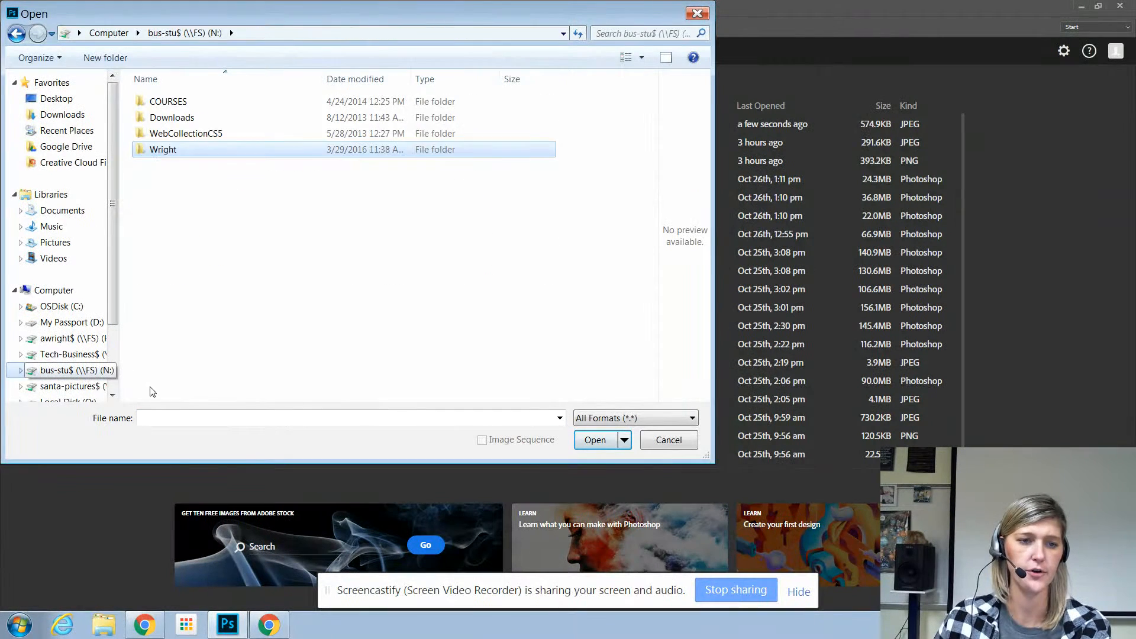
pyautogui.doubleClick(164, 151)
pyautogui.doubleClick(170, 103)
pyautogui.doubleClick(169, 134)
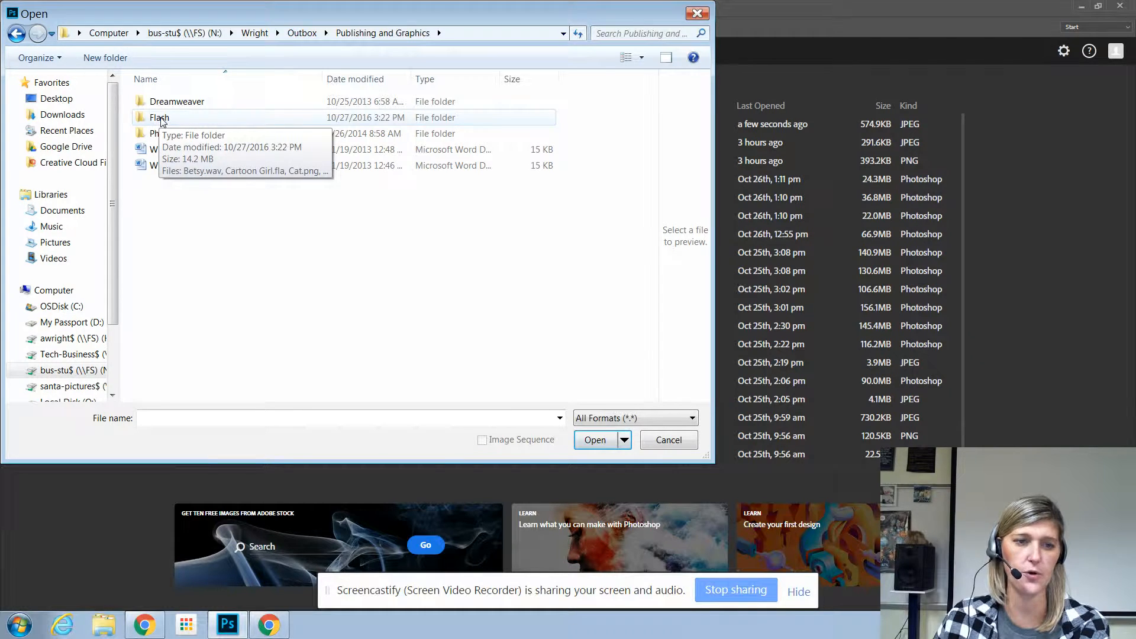
pyautogui.doubleClick(160, 118)
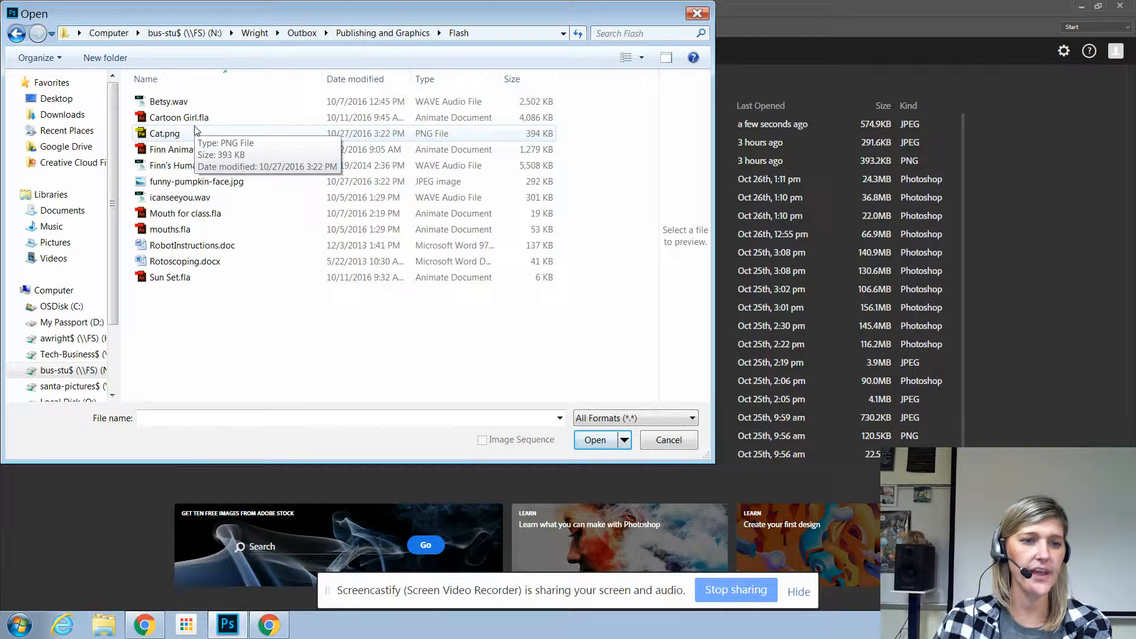
# - Open Cat.png and funny-pumpkin-face.jpg together, and close the Timeline
pyautogui.click(172, 135)
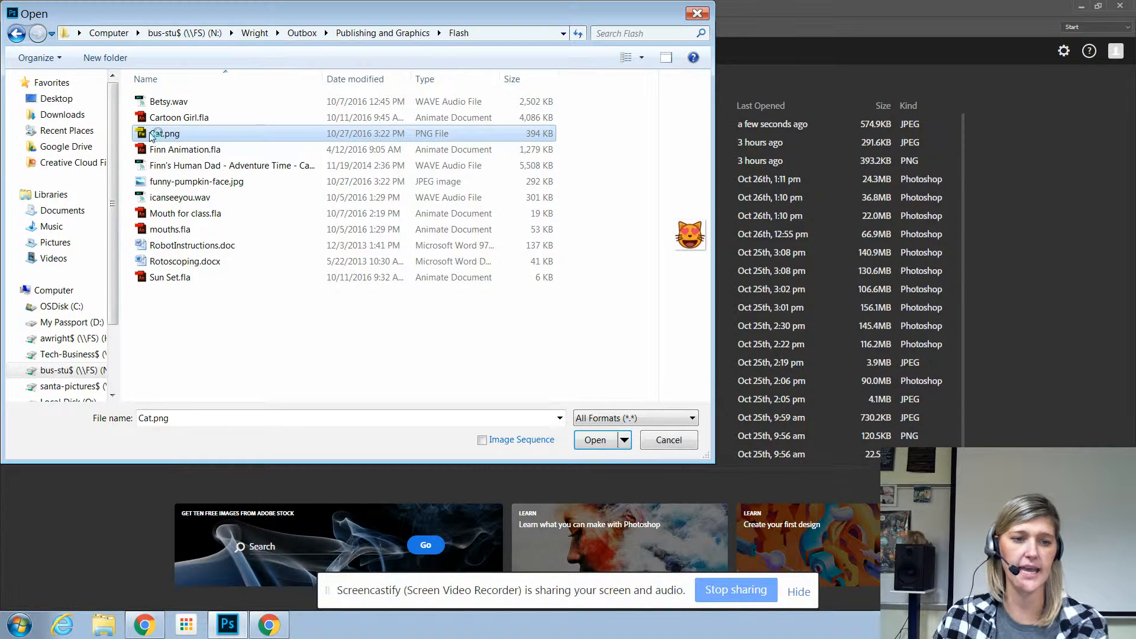
pyautogui.keyDown('ctrl'); pyautogui.click(171, 184); pyautogui.keyUp('ctrl')
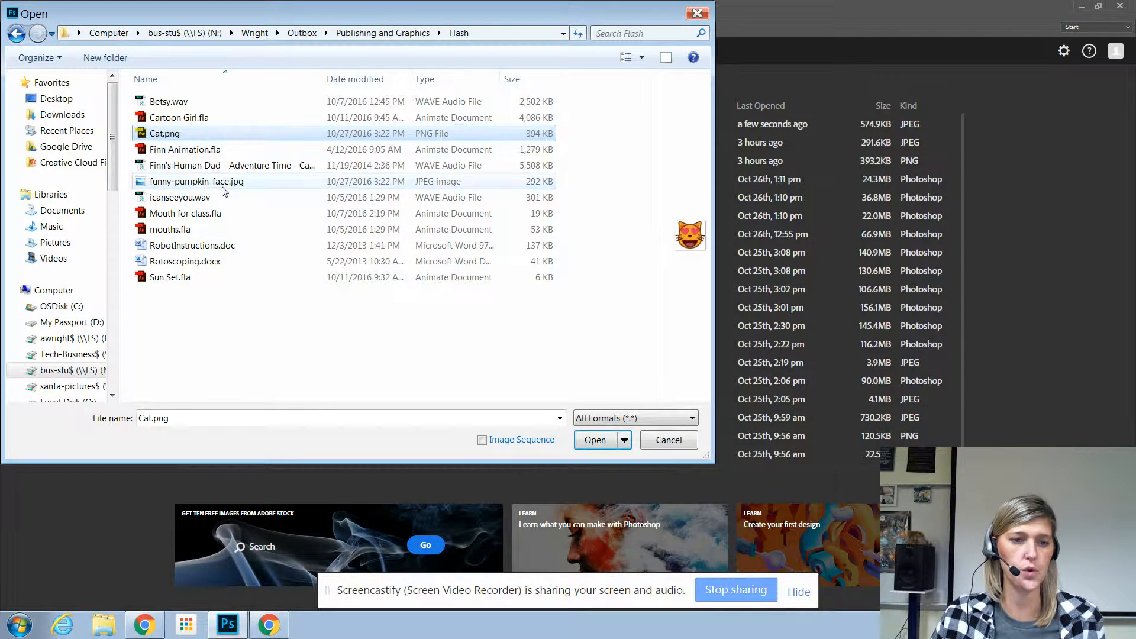
pyautogui.click(598, 440)
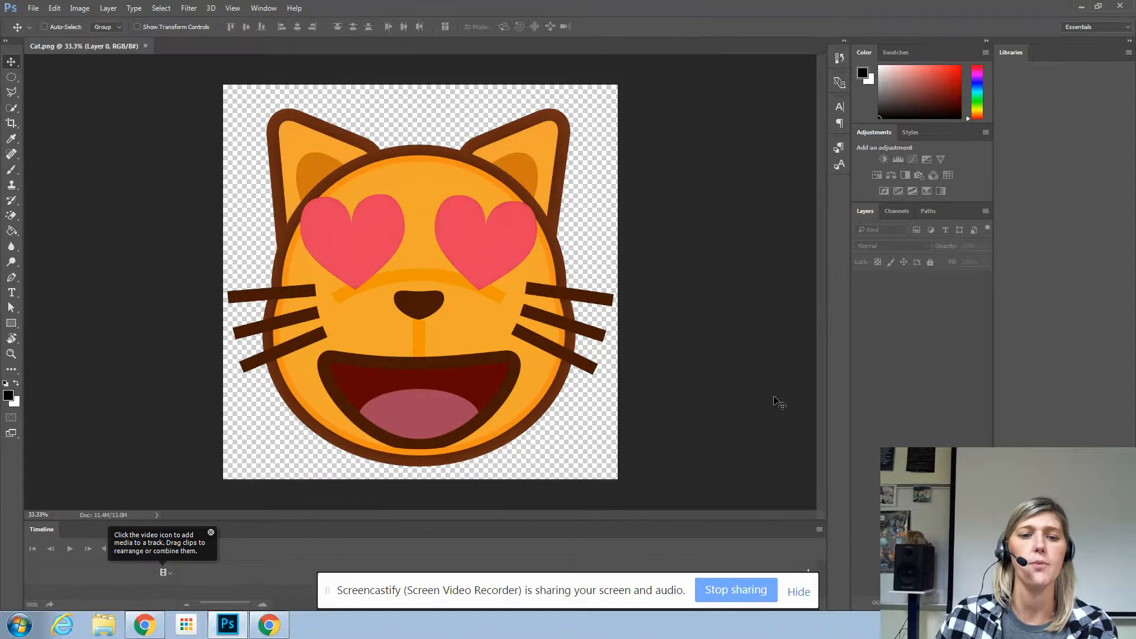
pyautogui.click(820, 529)
pyautogui.click(856, 499)
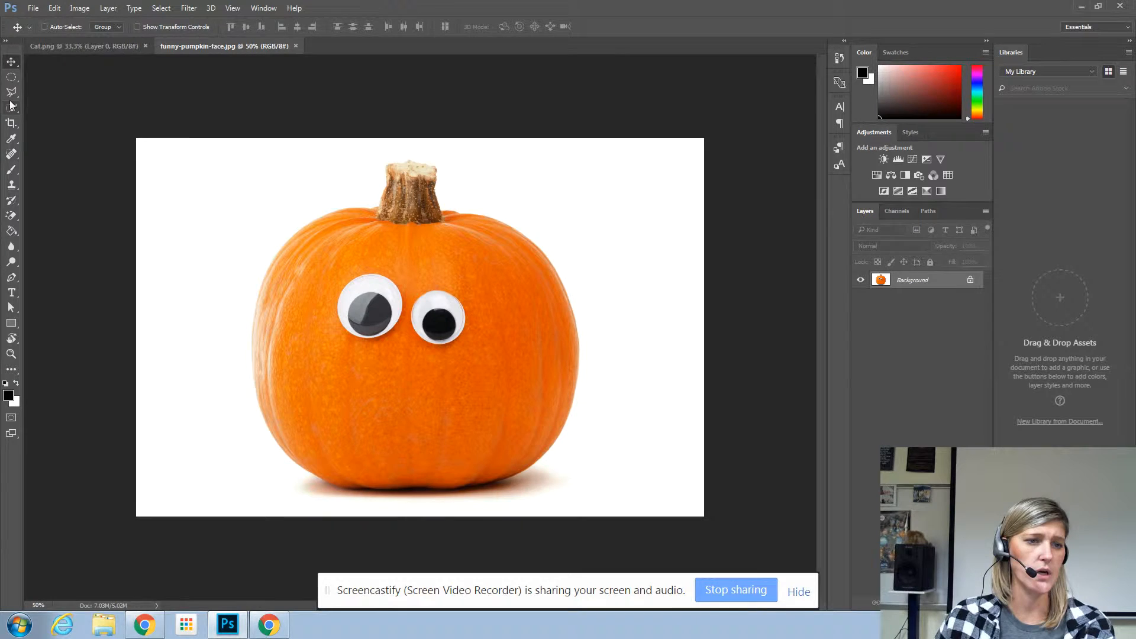
# - Remove the pumpkin's googly eyes by filling a rectangular selection around both with Content-Aware, and clear the selection
pyautogui.moveTo(11, 77); pyautogui.dragTo(50, 81)
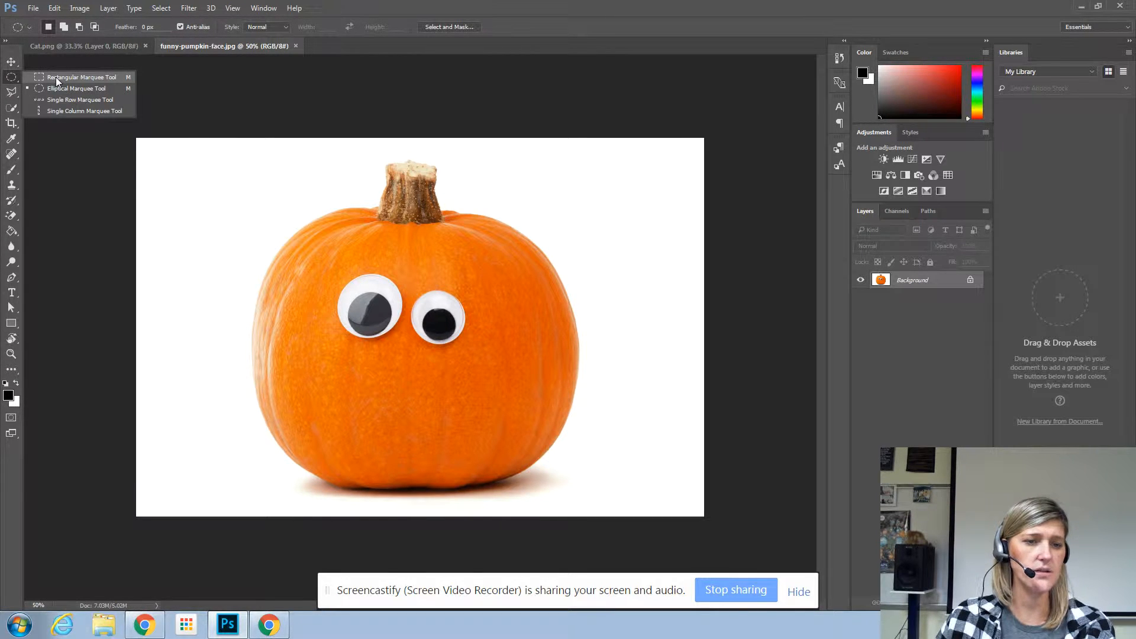
pyautogui.click(57, 81)
pyautogui.moveTo(329, 269); pyautogui.dragTo(495, 329)
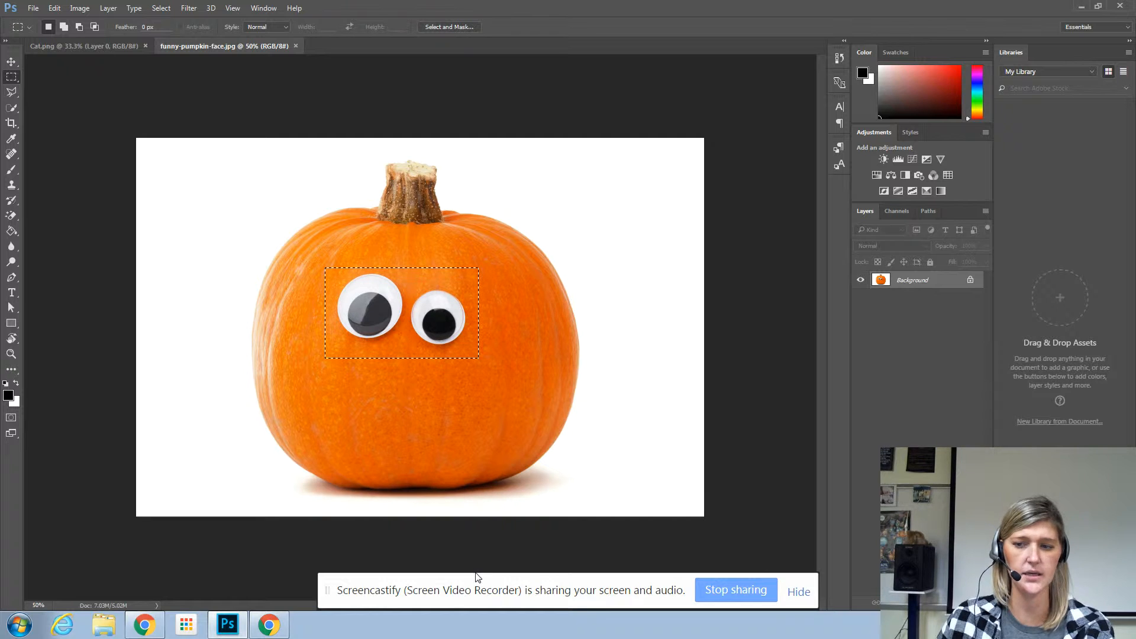
pyautogui.click(57, 8)
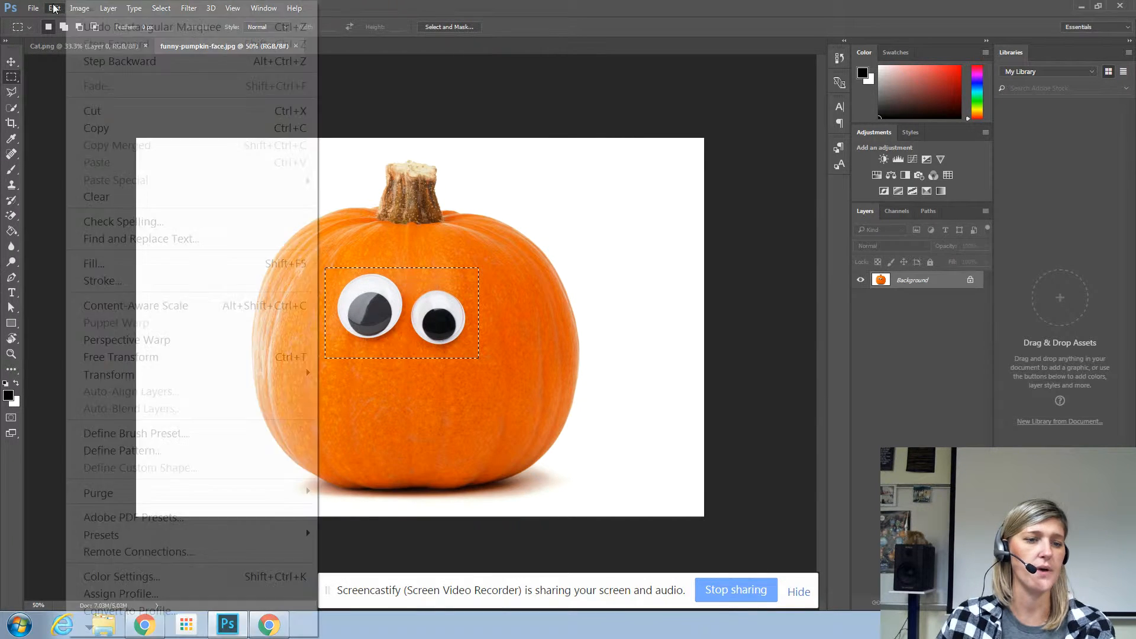
pyautogui.click(108, 263)
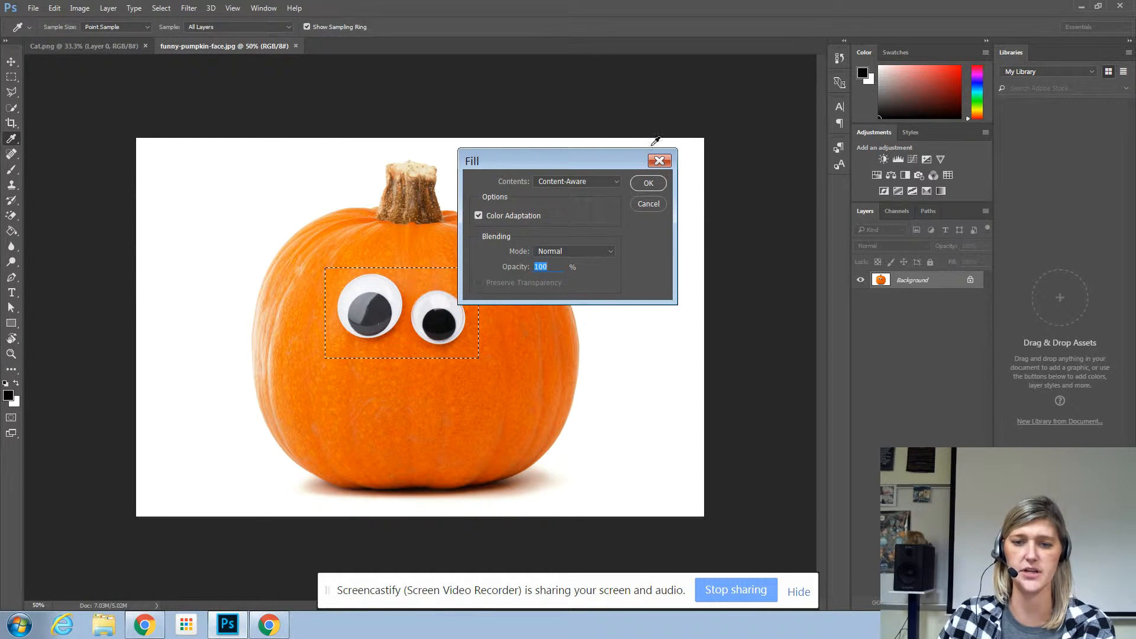
pyautogui.click(649, 184)
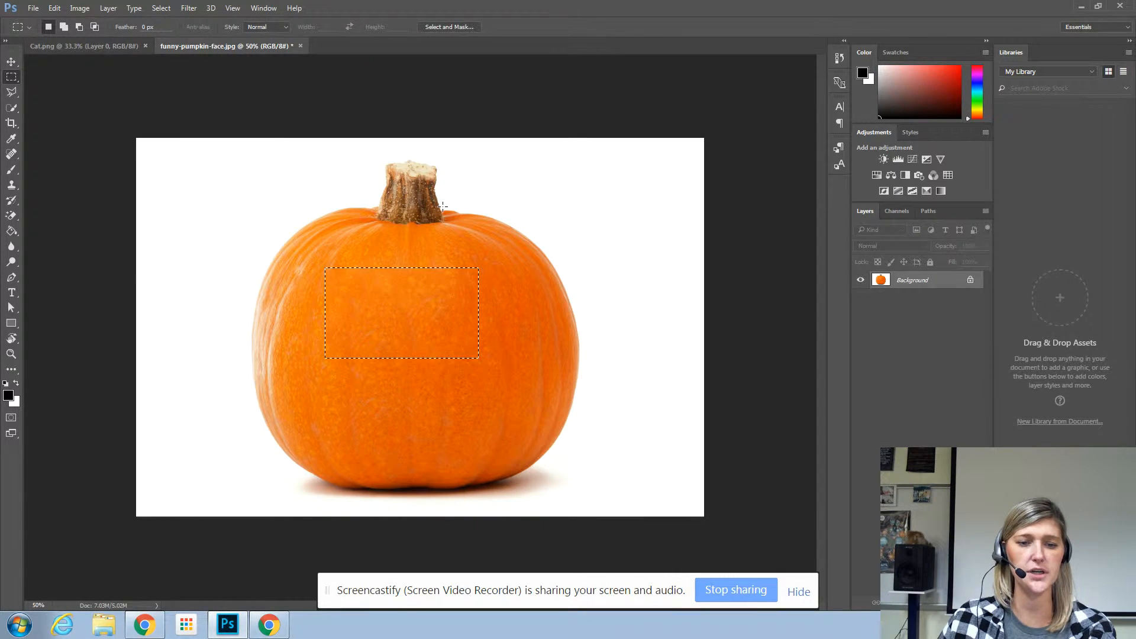
pyautogui.click(448, 271)
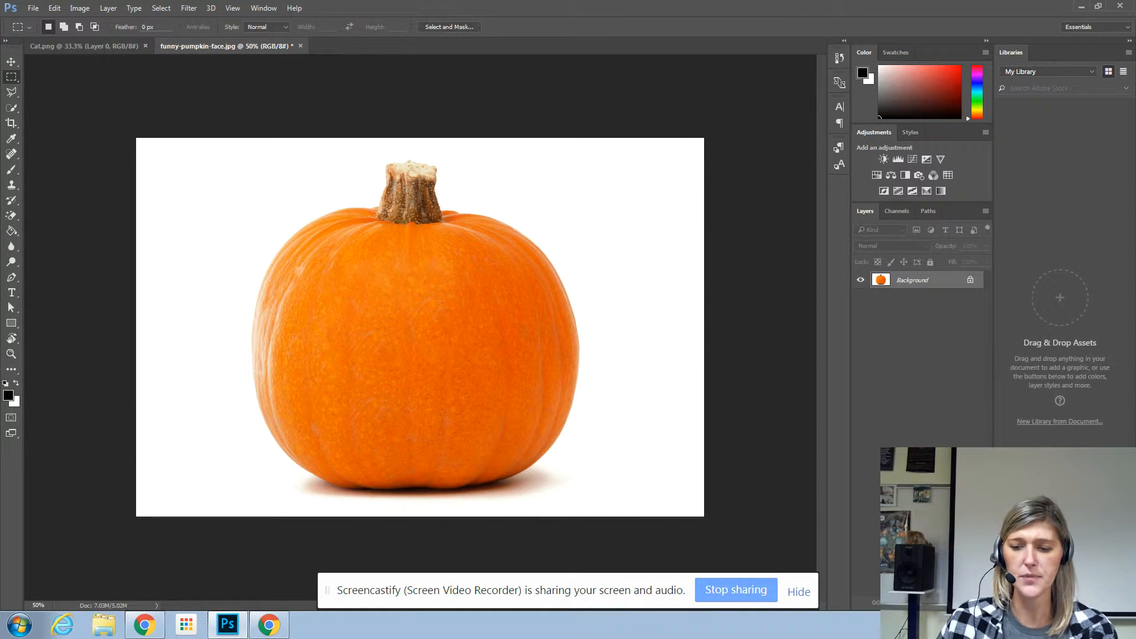
# - Add a new layer above the Background and name it "Outer L Eye"
pyautogui.hotkey('ctrl', 'shift', 'alt', 'n')
pyautogui.doubleClick(906, 281)
pyautogui.write('o')
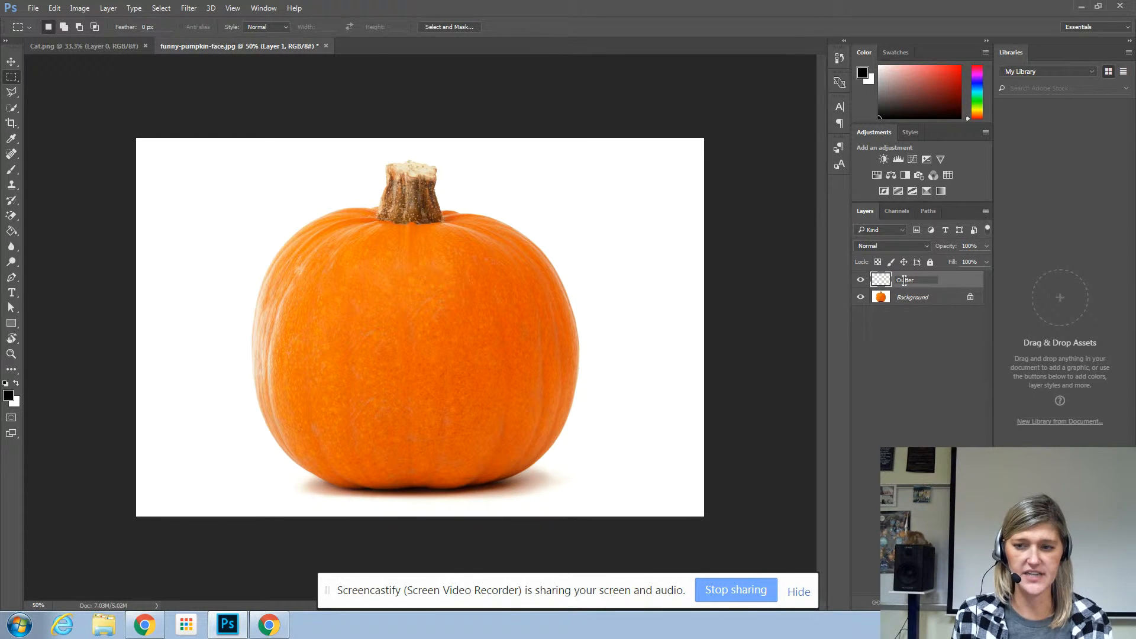
pyautogui.write('uter L Eye')
pyautogui.press('Return')
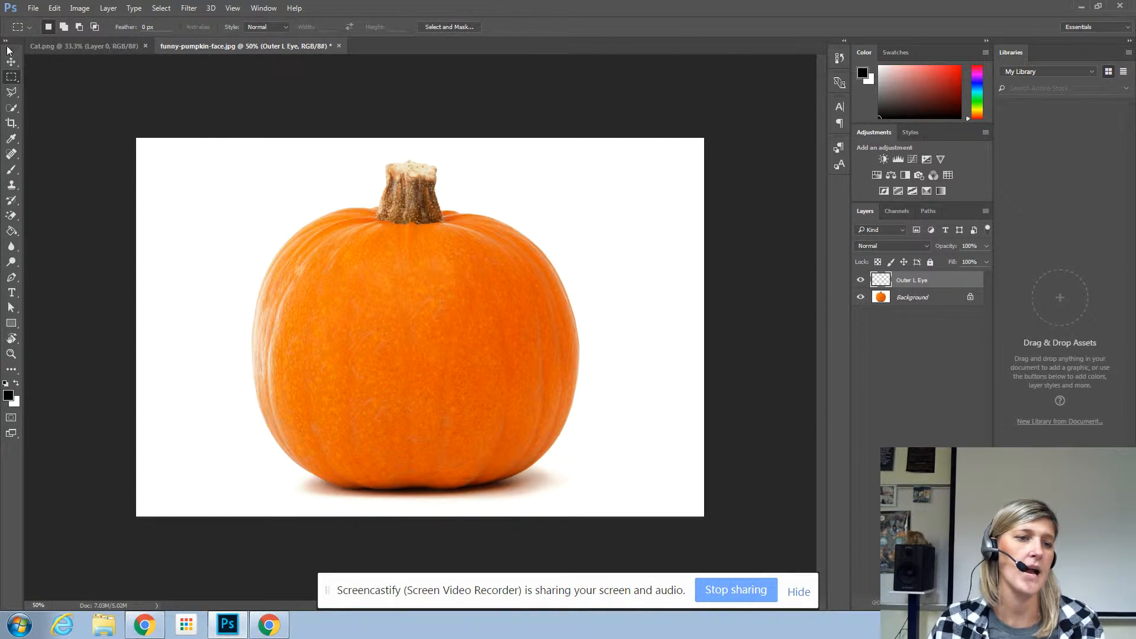
# - Make a circular selection for the pumpkin's left eye, fill it with black, and shift the circle slightly up and left
pyautogui.rightClick(11, 77)
pyautogui.click(76, 89)
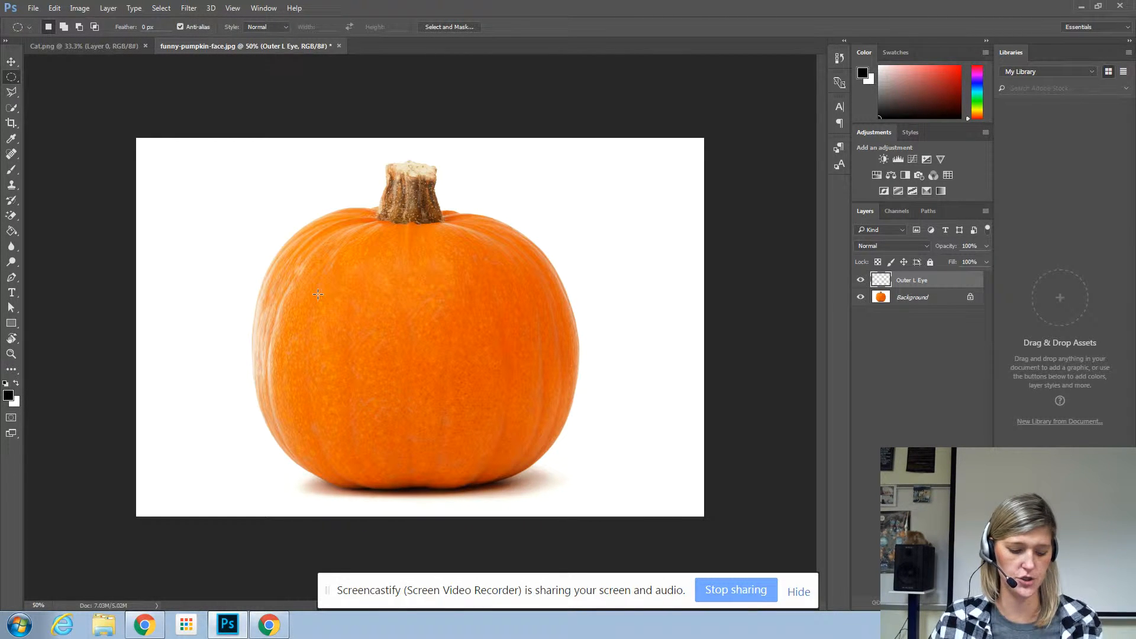
pyautogui.moveTo(331, 287); pyautogui.dragTo(381, 346)
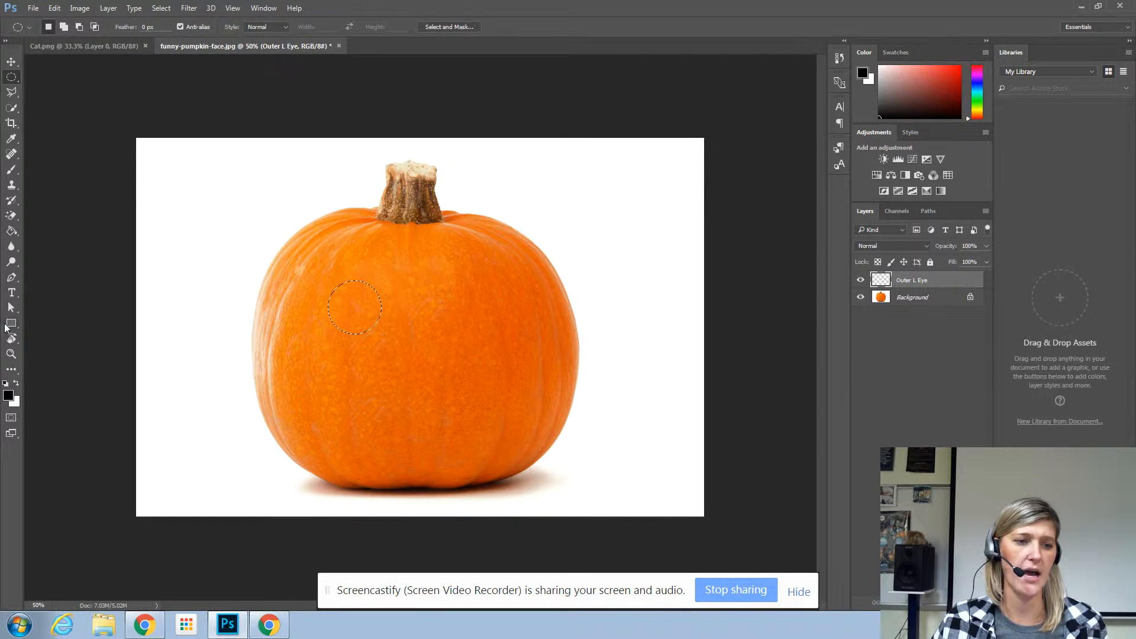
pyautogui.click(12, 231)
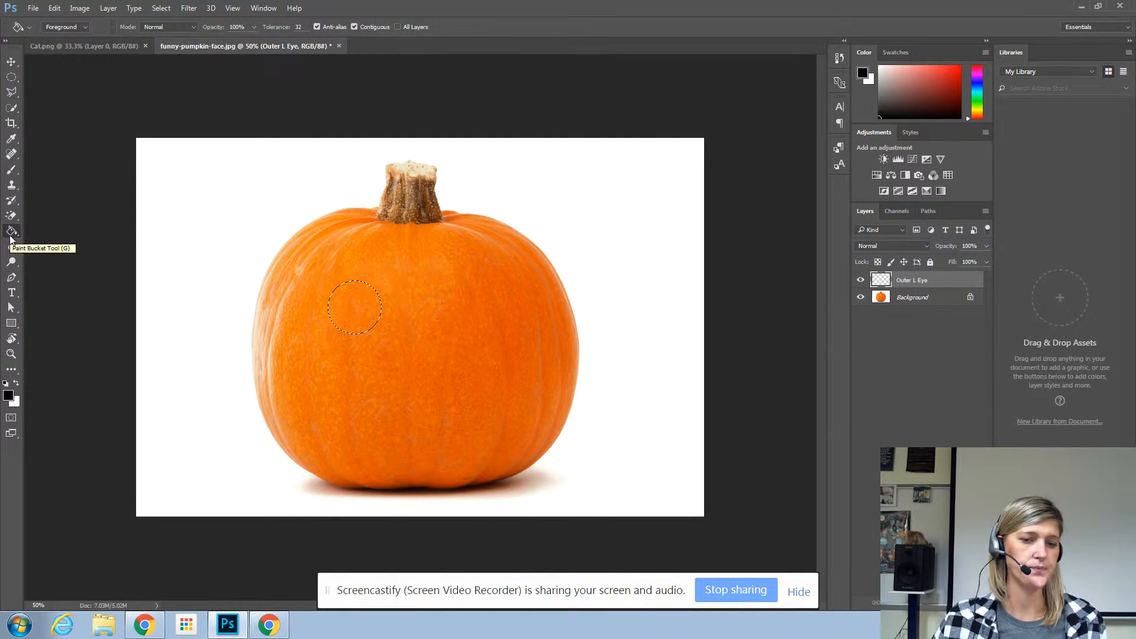
pyautogui.click(351, 310)
pyautogui.press('v')
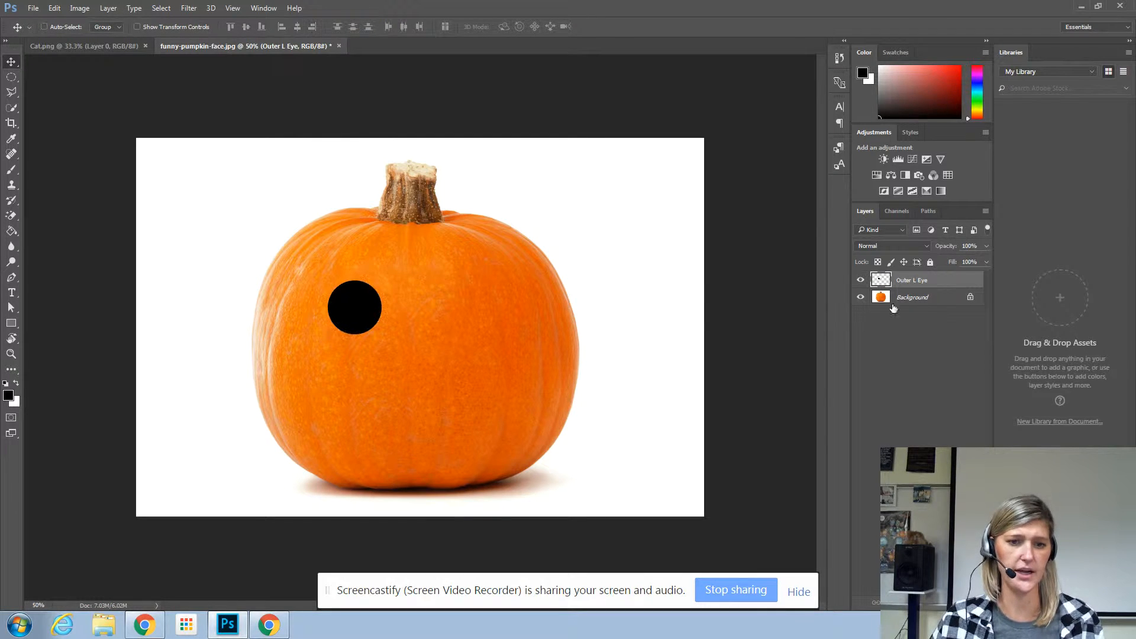
pyautogui.moveTo(358, 298)
pyautogui.mouseDown()
pyautogui.moveTo(386, 291)
pyautogui.moveTo(356, 291)
pyautogui.mouseUp()
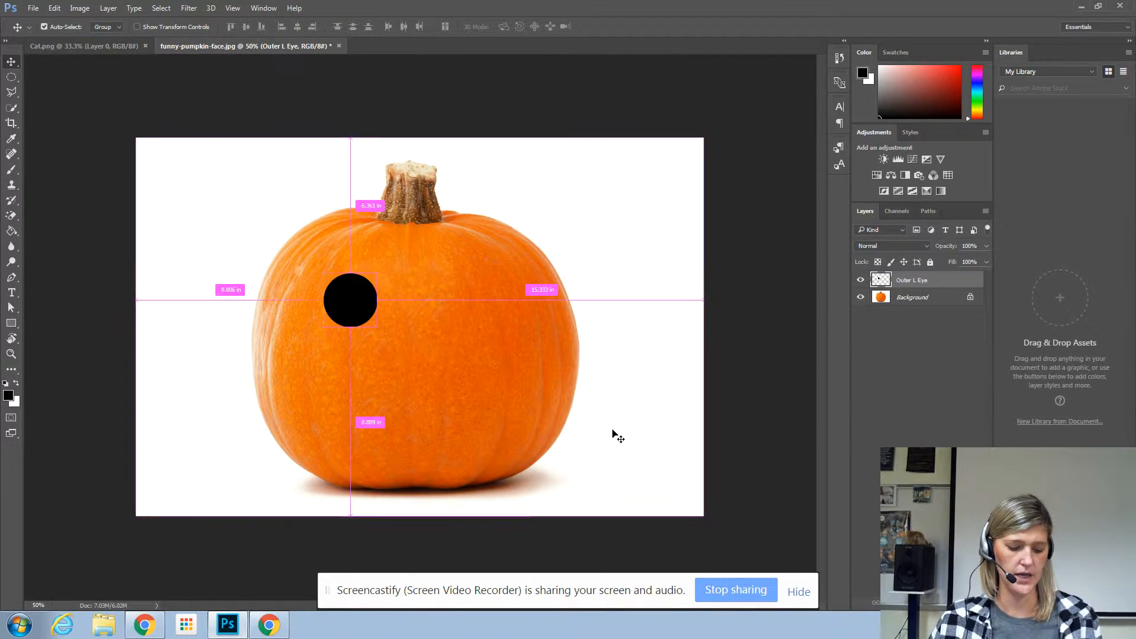
# - Duplicate the black eye circle straight across to the pumpkin's right side and rename the copied layer "Outer R Eye"
pyautogui.moveTo(363, 302); pyautogui.dragTo(472, 302)
pyautogui.doubleClick(928, 280)
pyautogui.click(944, 280)
pyautogui.press('BackSpace')
pyautogui.press('BackSpace')
pyautogui.press('BackSpace')
pyautogui.press('BackSpace')
pyautogui.press('BackSpace')
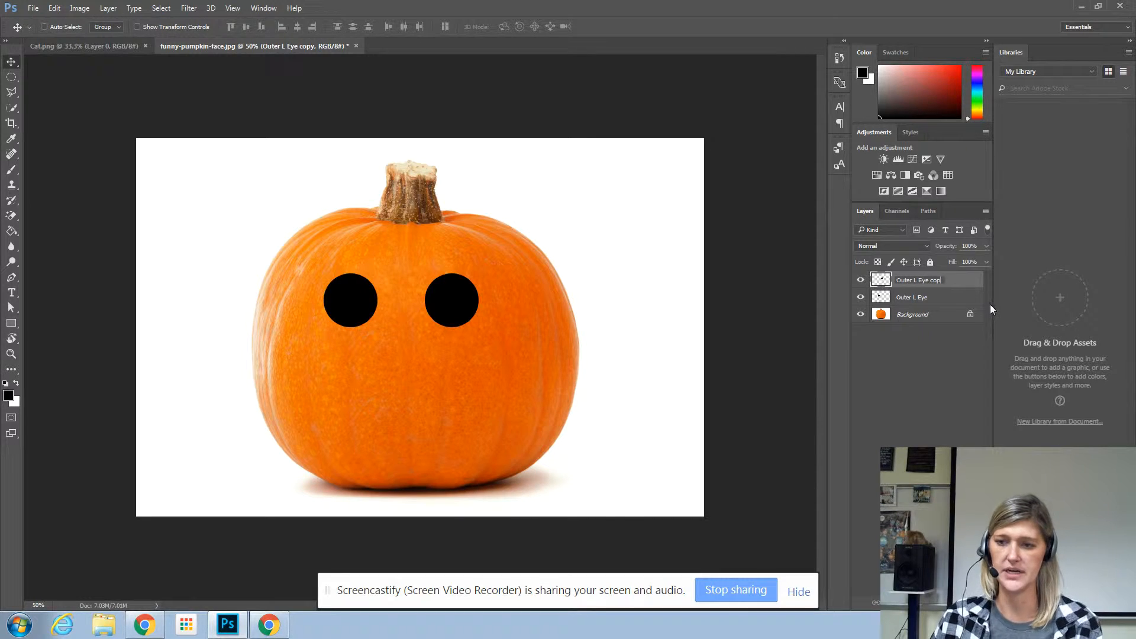
pyautogui.click(919, 280)
pyautogui.write('R')
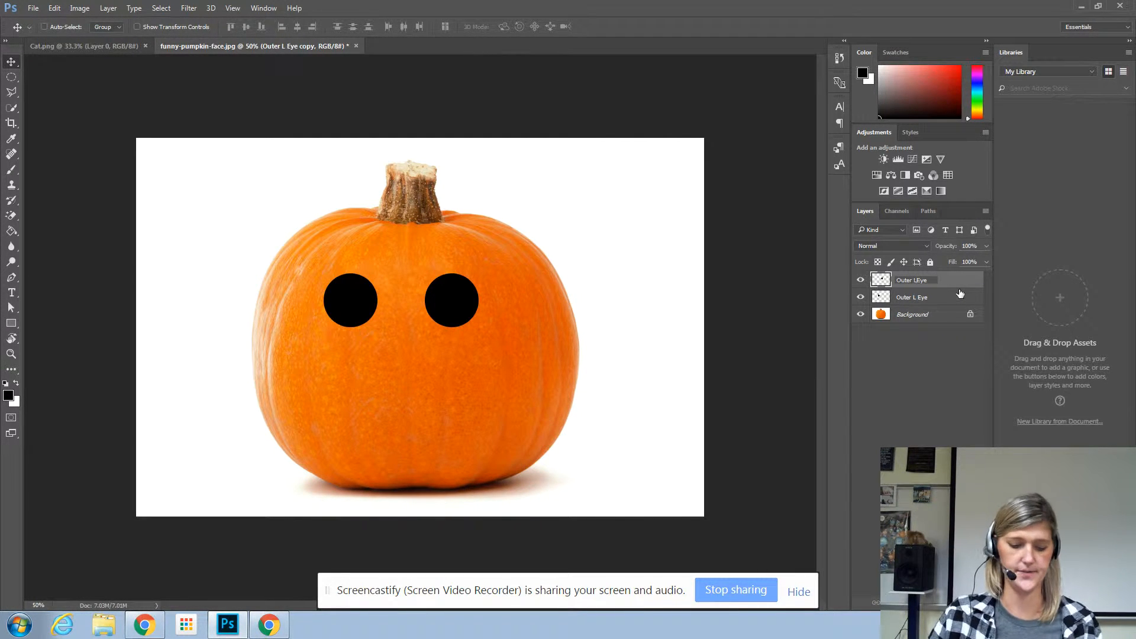
pyautogui.click(926, 334)
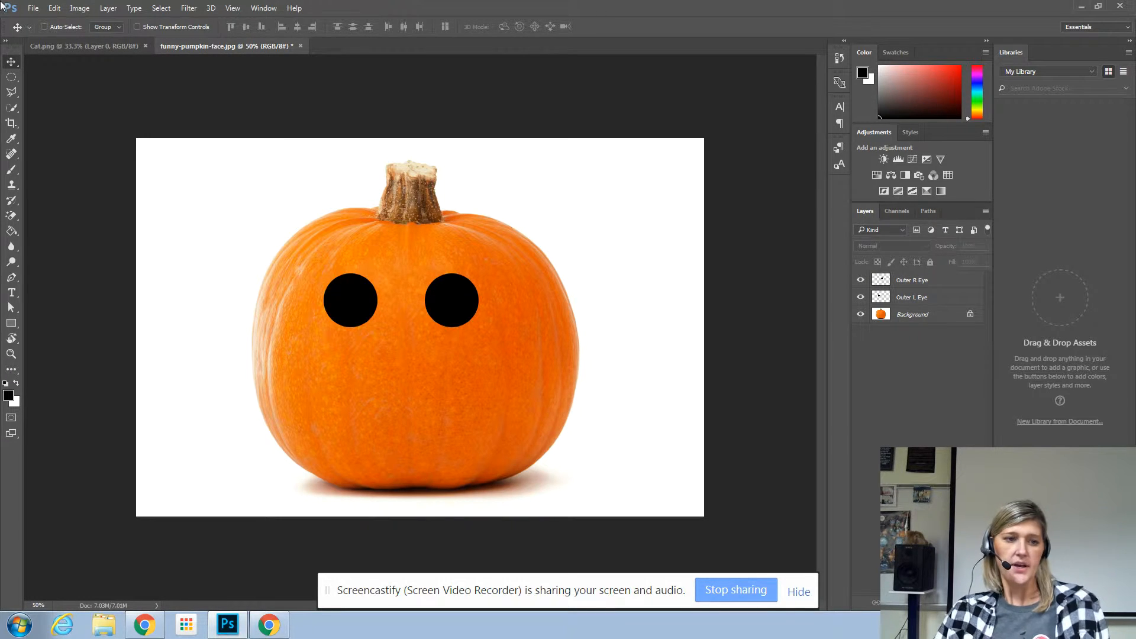
# - Add a new layer above the outer eye layers and name it "Inner L Eye"
pyautogui.click(11, 77)
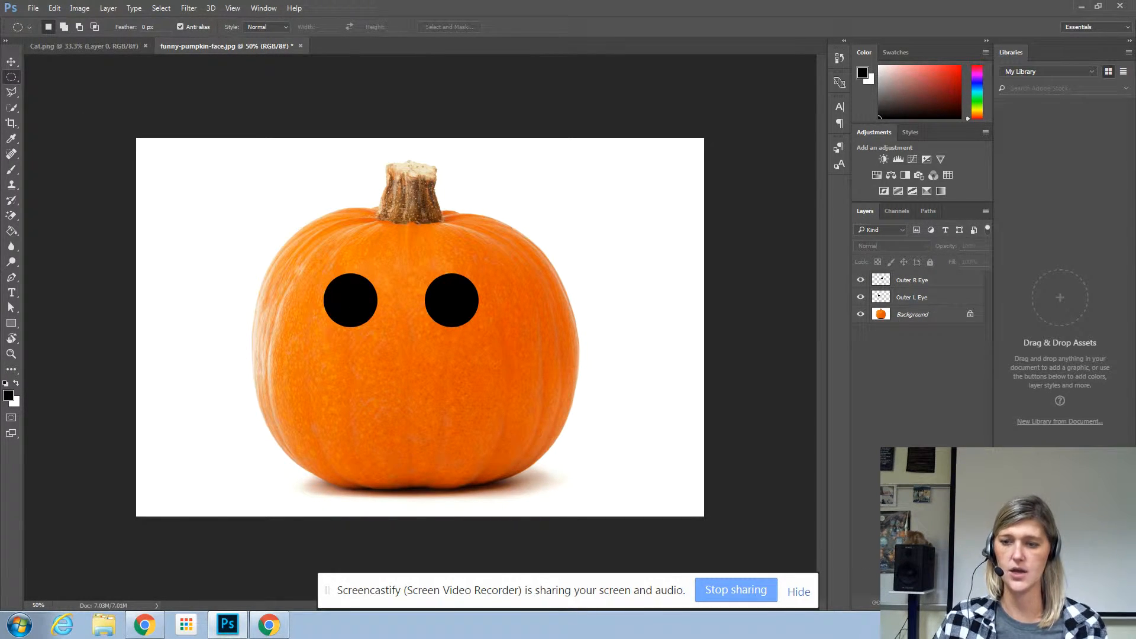
pyautogui.hotkey('ctrl', 'shift', 'alt', 'n')
pyautogui.doubleClick(907, 279)
pyautogui.write('Inner')
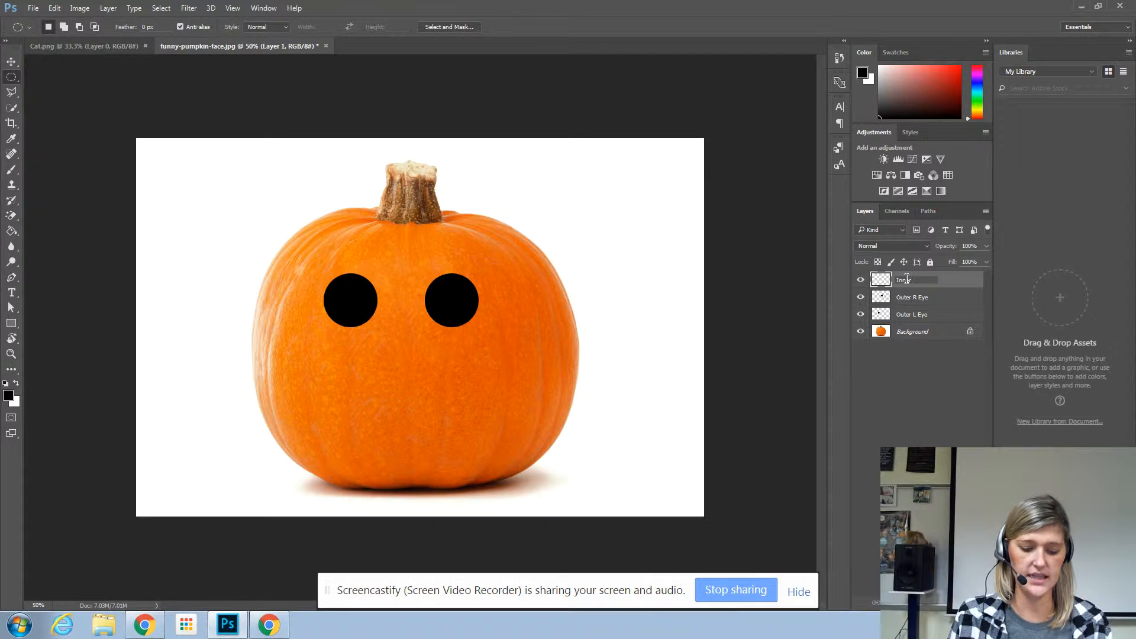
pyautogui.write(' L Eye')
pyautogui.press('Return')
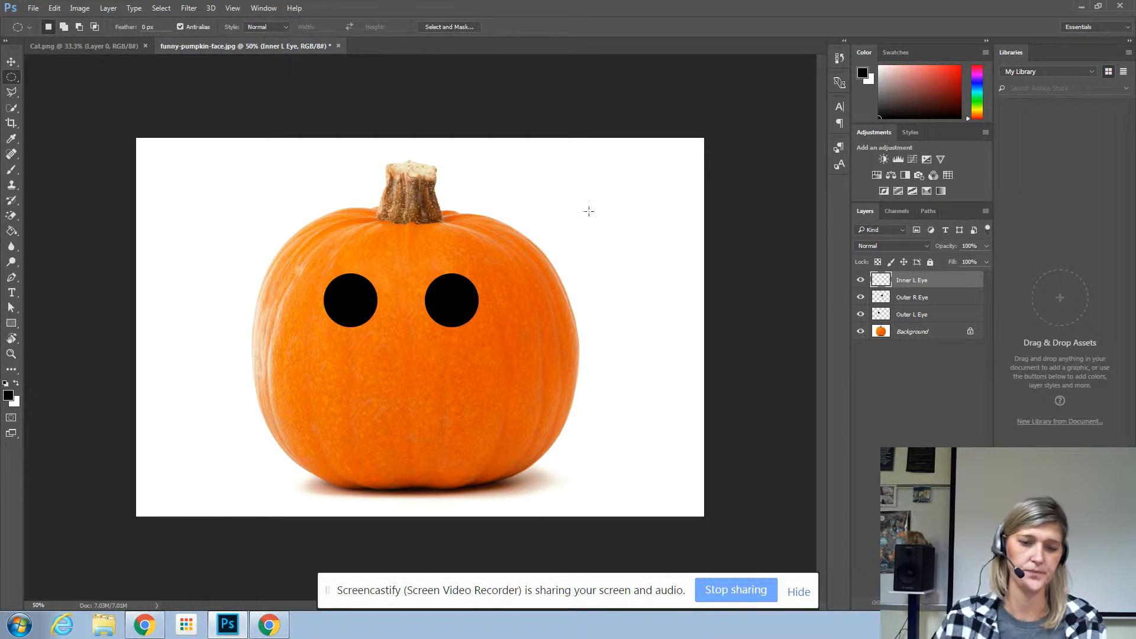
# - Make a small circular selection below the left eye, fill it with white, and clear the selection
pyautogui.moveTo(356, 381); pyautogui.dragTo(385, 409)
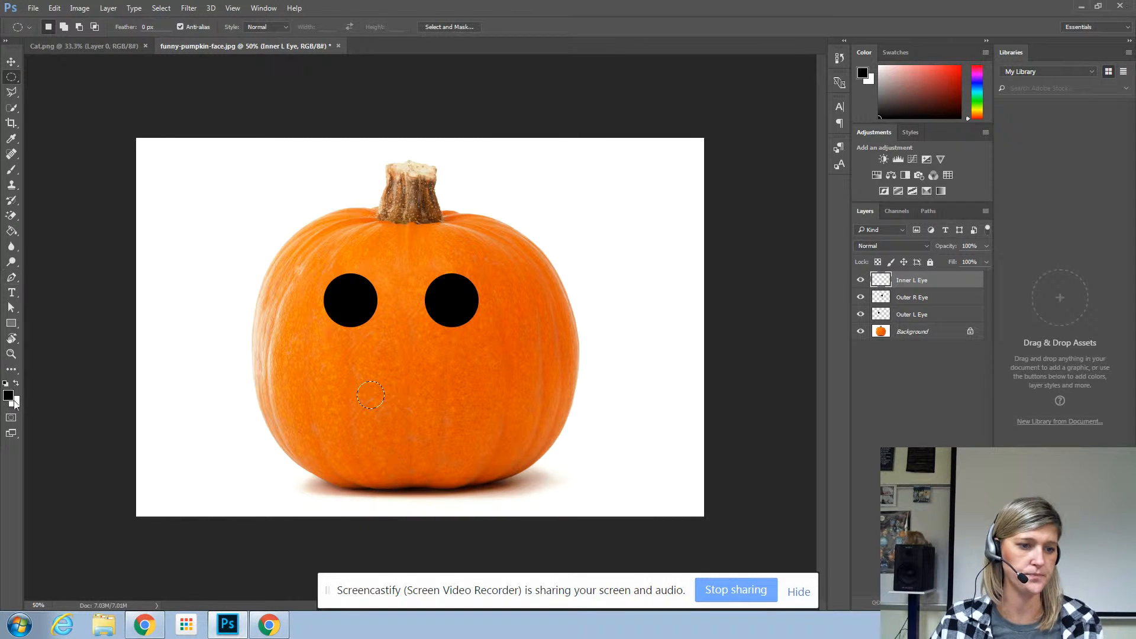
pyautogui.click(16, 385)
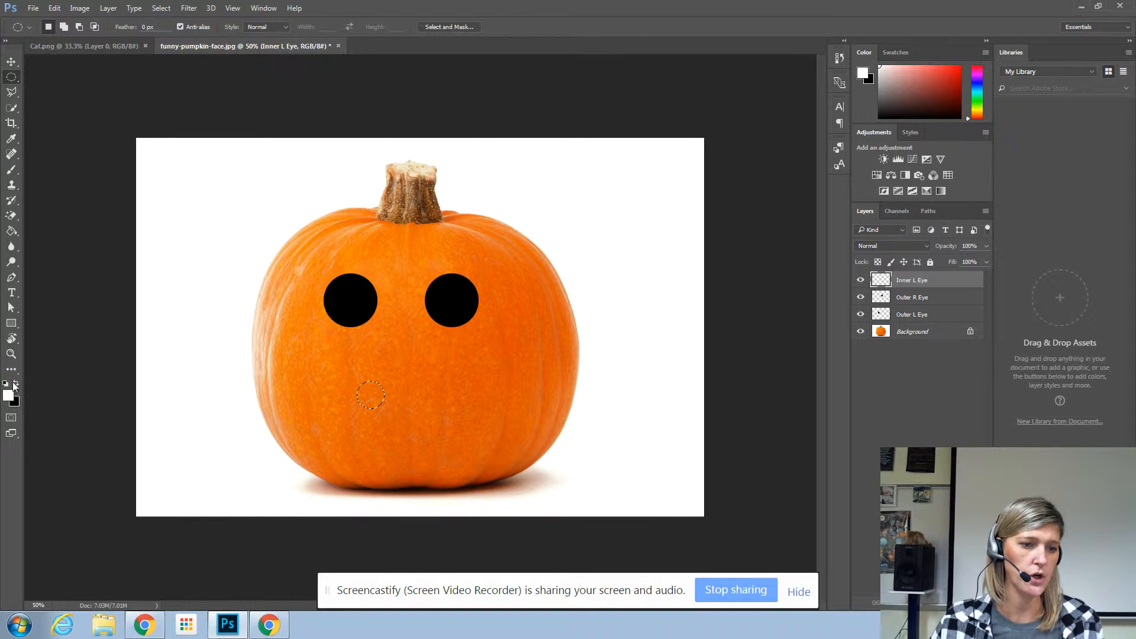
pyautogui.click(12, 231)
pyautogui.click(358, 400)
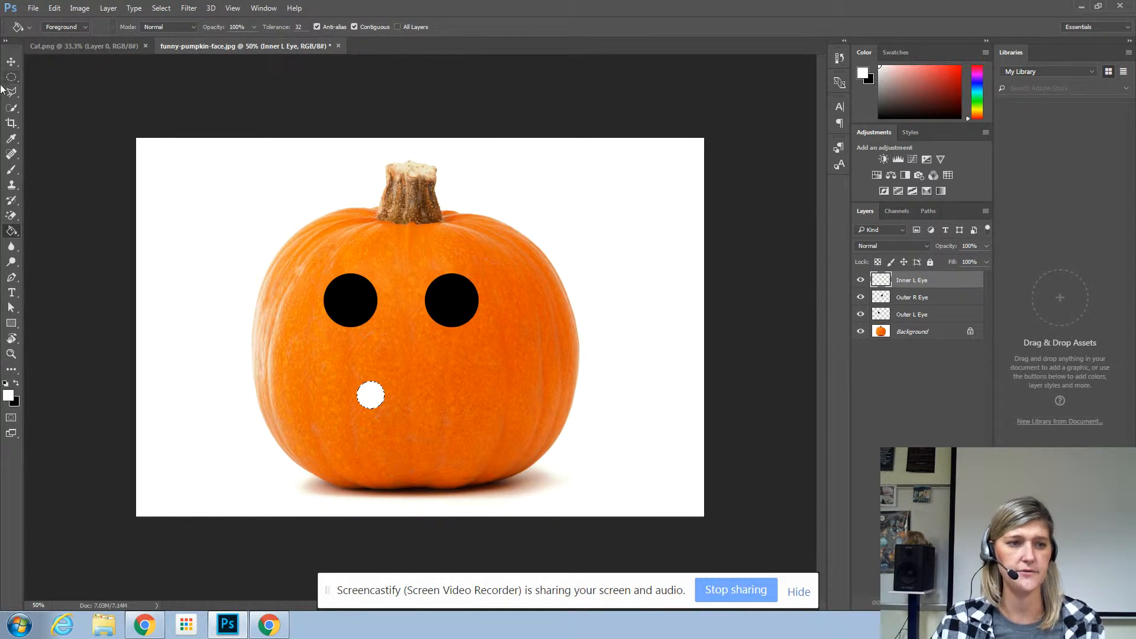
pyautogui.click(11, 61)
pyautogui.hotkey('ctrl', 'd')
# - Duplicate the small white circle onto the lower part of the right black eye and rename the copied layer "Inner R Eye"
pyautogui.moveTo(369, 404); pyautogui.dragTo(453, 322)
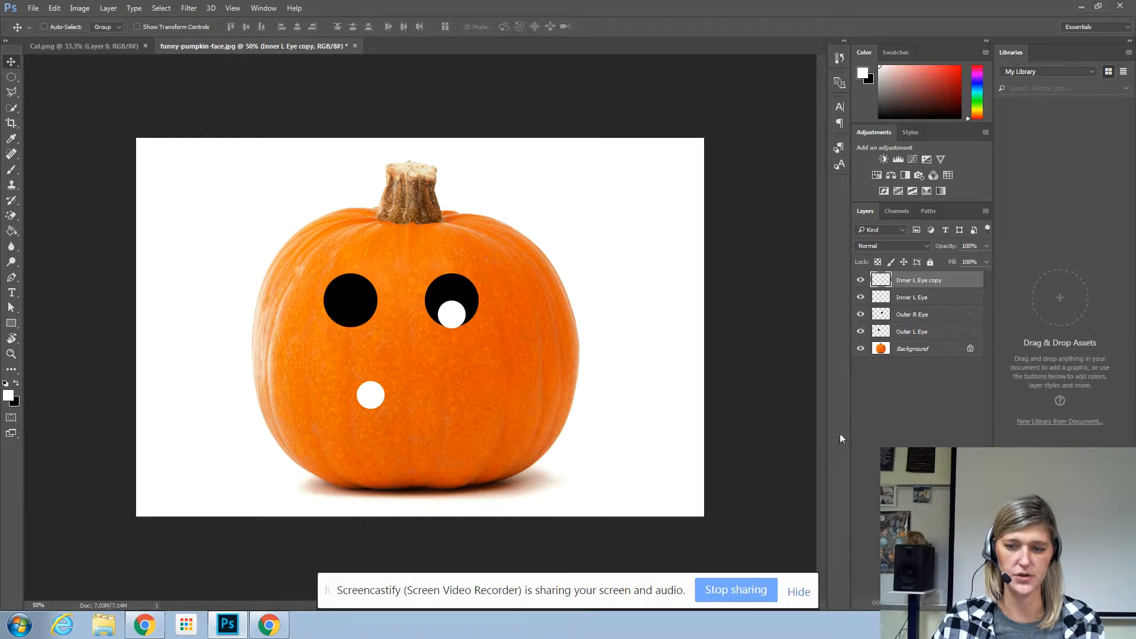
pyautogui.doubleClick(931, 282)
pyautogui.click(936, 281)
pyautogui.doubleClick(937, 281)
pyautogui.press('BackSpace')
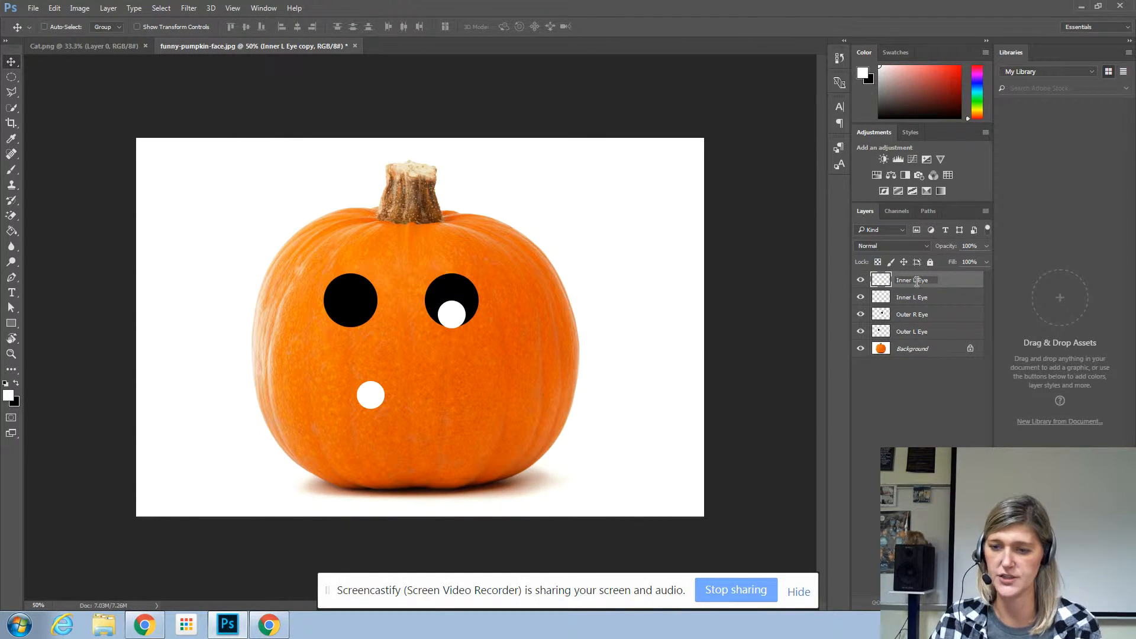
pyautogui.press('Left')
pyautogui.press('Left')
pyautogui.press('Left')
pyautogui.press('Left')
pyautogui.press('Left')
pyautogui.press('BackSpace')
pyautogui.write('R')
pyautogui.press('Return')
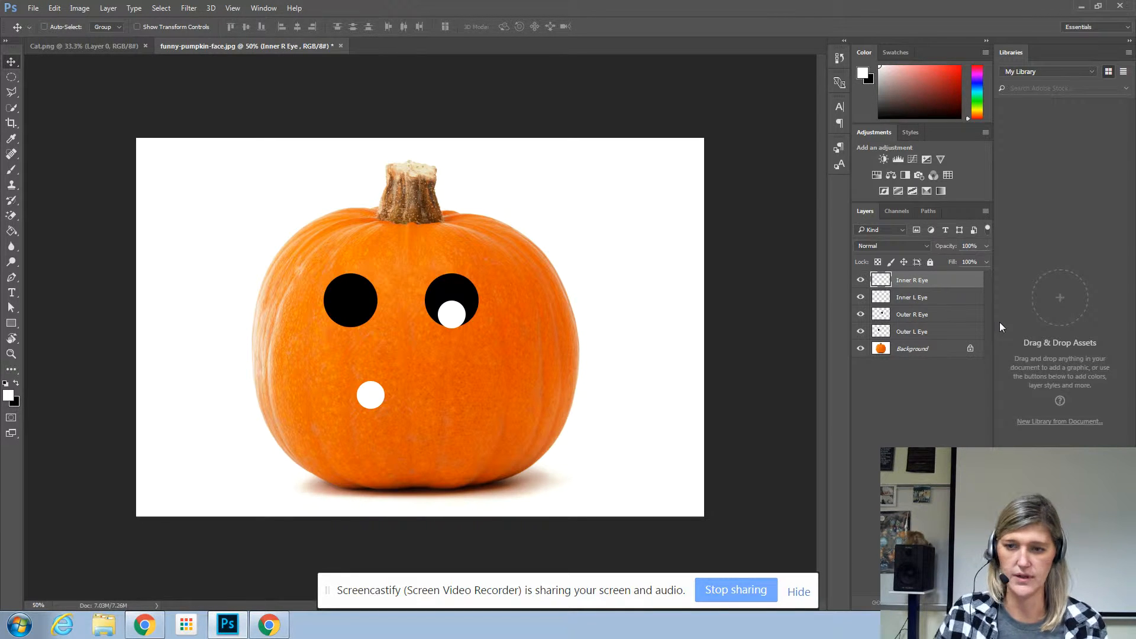
# - Move the Inner L Eye circle onto the lower part of the left black eye, level with the right one
pyautogui.click(911, 297)
pyautogui.moveTo(369, 386); pyautogui.dragTo(348, 303)
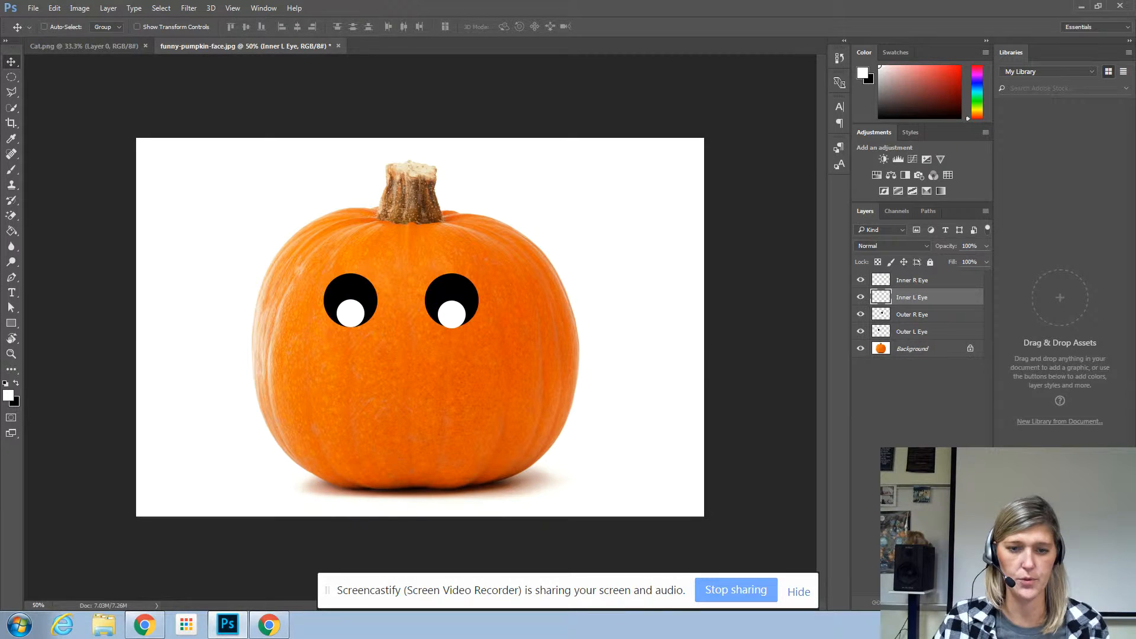
# - Add a new layer above Inner R Eye and name it "Mouth"
pyautogui.click(916, 282)
pyautogui.hotkey('ctrl', 'shift', 'alt', 'n')
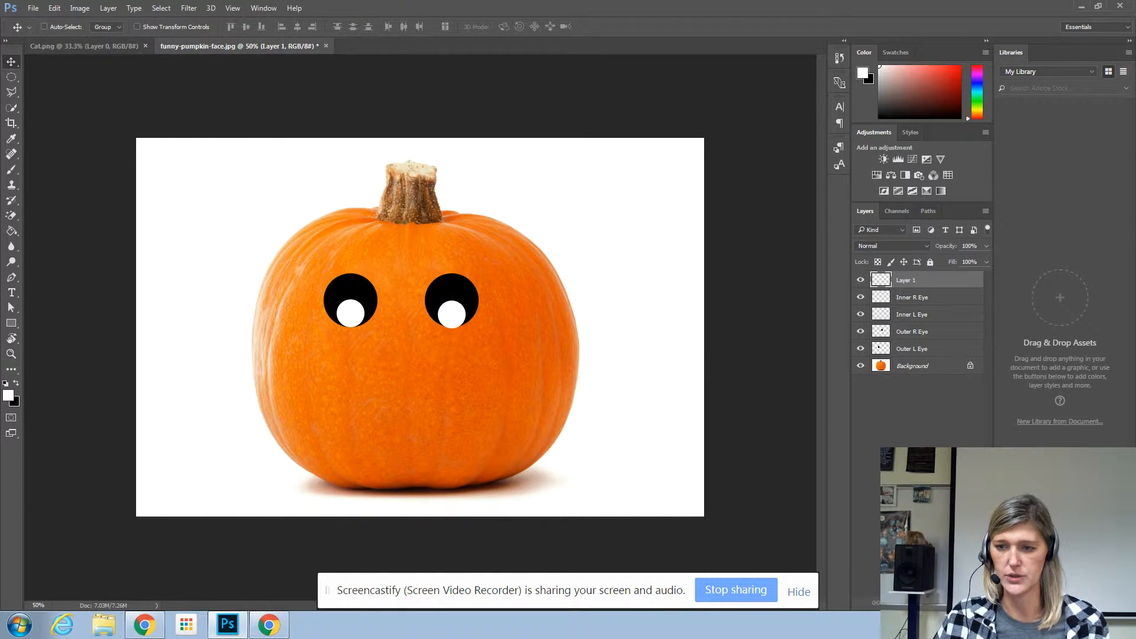
pyautogui.doubleClick(916, 281)
pyautogui.write('Mouth')
pyautogui.press('Return')
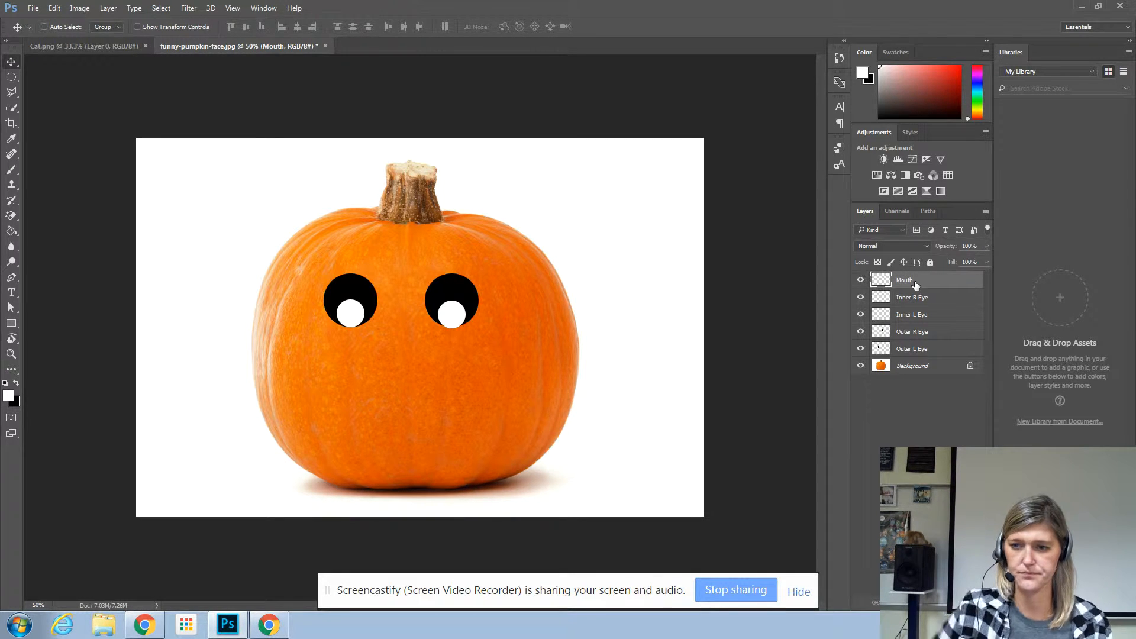
# - Outline a wide jagged mouth with zigzag upper and lower edges below the eyes using the Polygonal Lasso
pyautogui.click(13, 96)
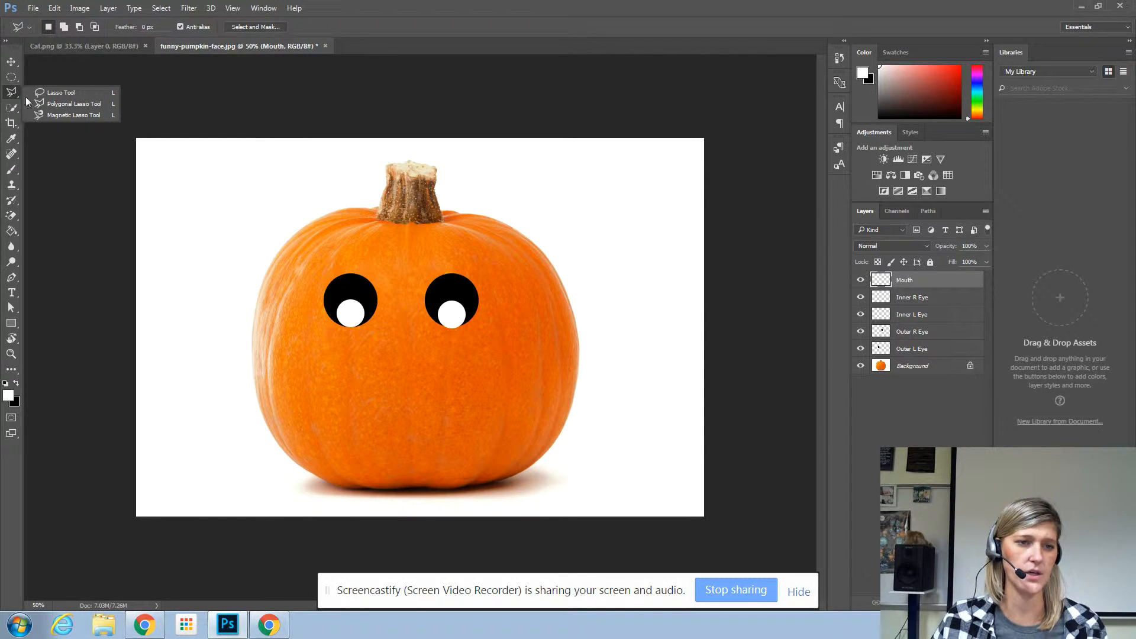
pyautogui.click(51, 104)
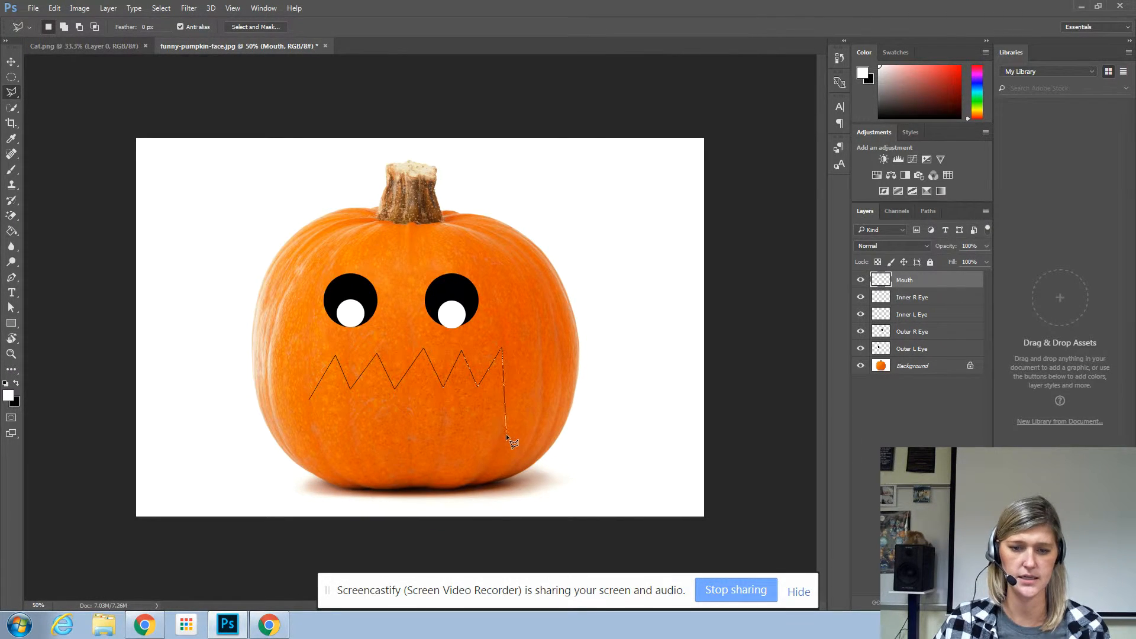
pyautogui.click(478, 400)
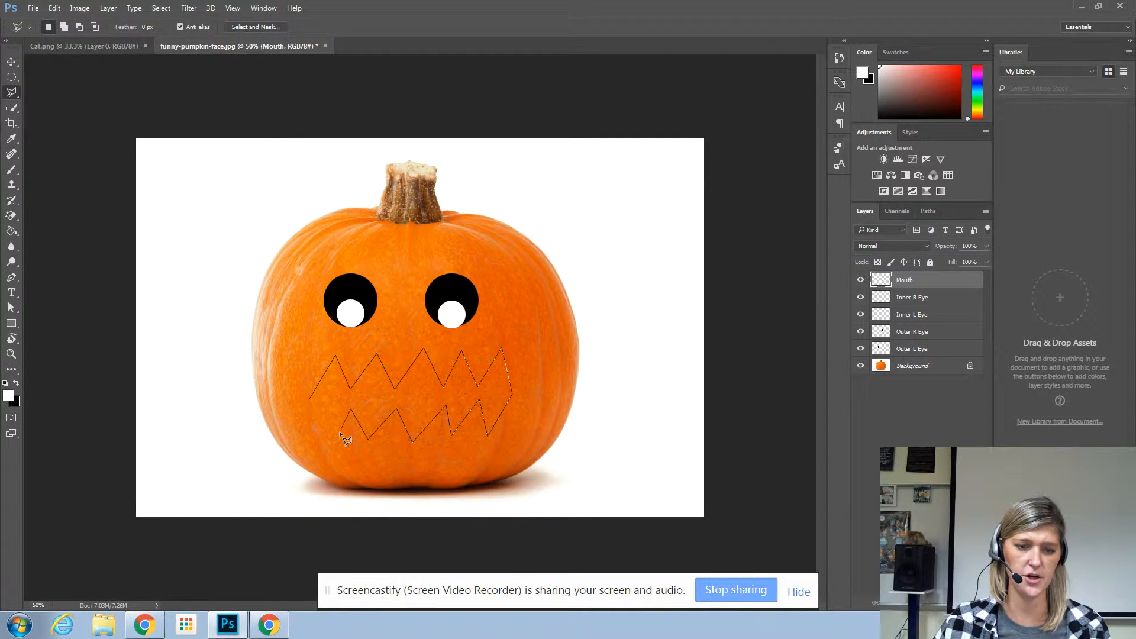
pyautogui.click(309, 398)
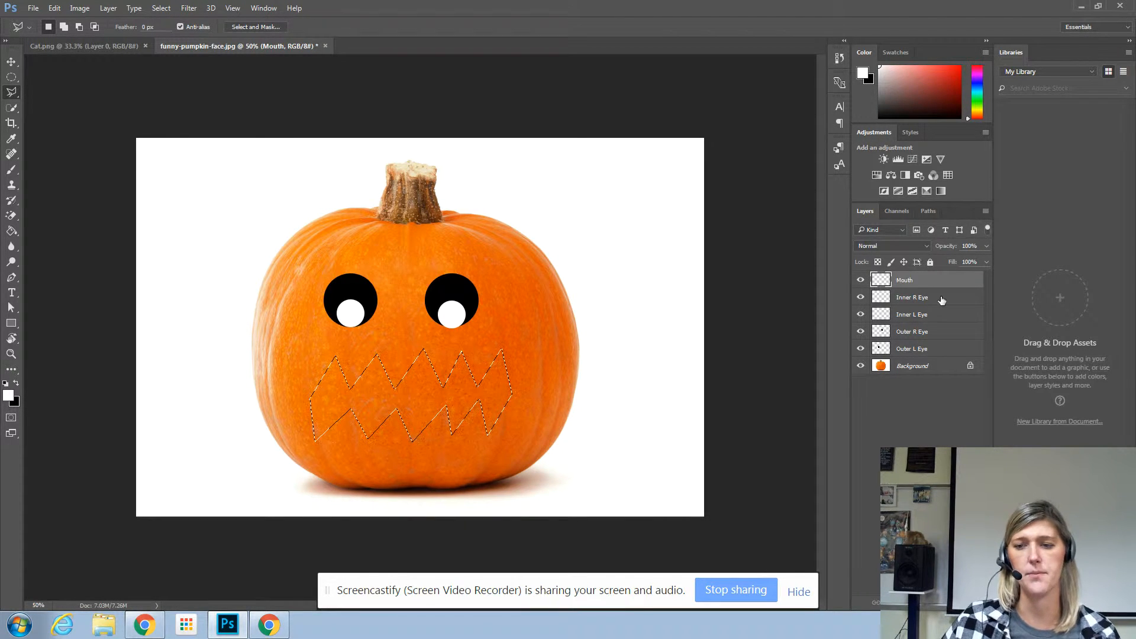
# - Fill the jagged mouth selection with black on the Mouth layer and clear the selection
pyautogui.click(13, 232)
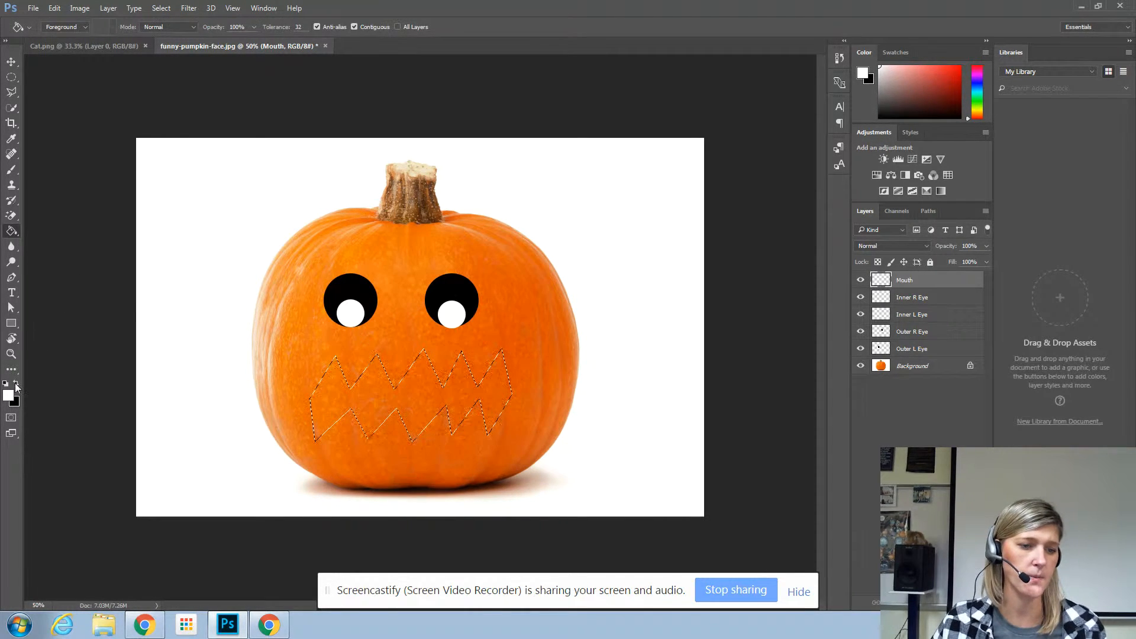
pyautogui.click(16, 385)
pyautogui.click(431, 406)
pyautogui.hotkey('ctrl', 'd')
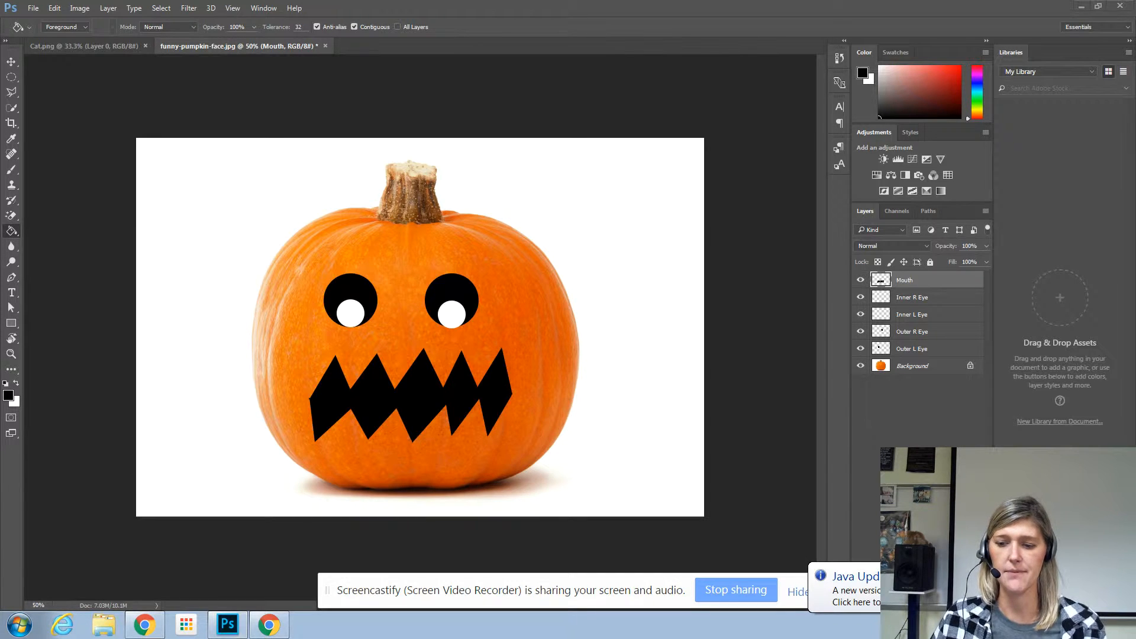
# - Duplicate the Mouth layer and name the copy "Open Mouth"
pyautogui.rightClick(904, 283)
pyautogui.click(542, 141)
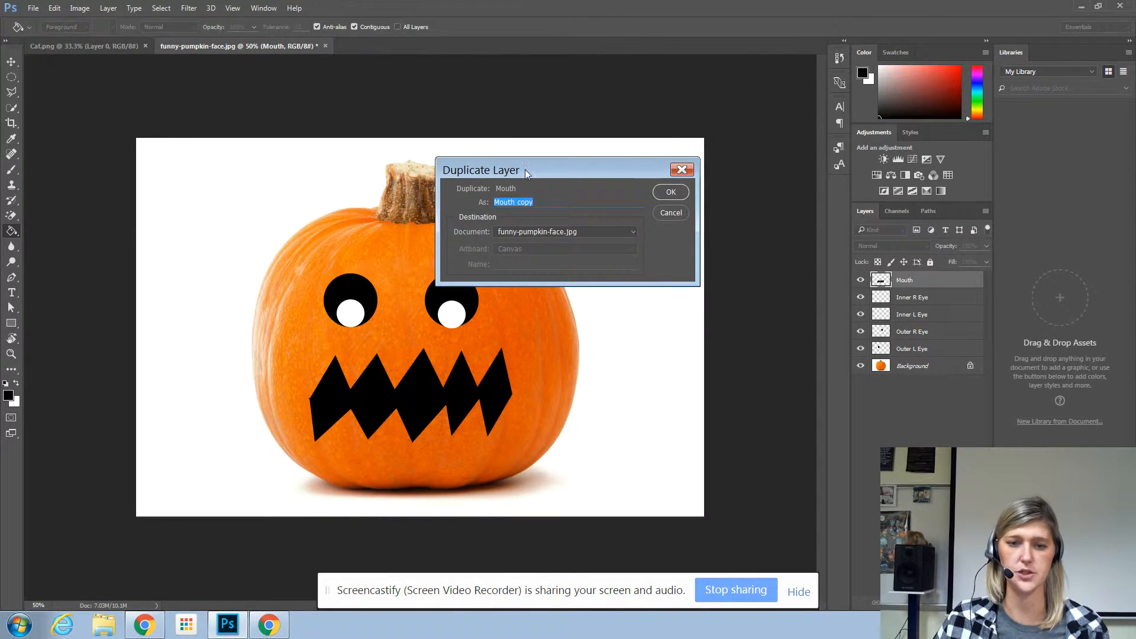
pyautogui.write('Open')
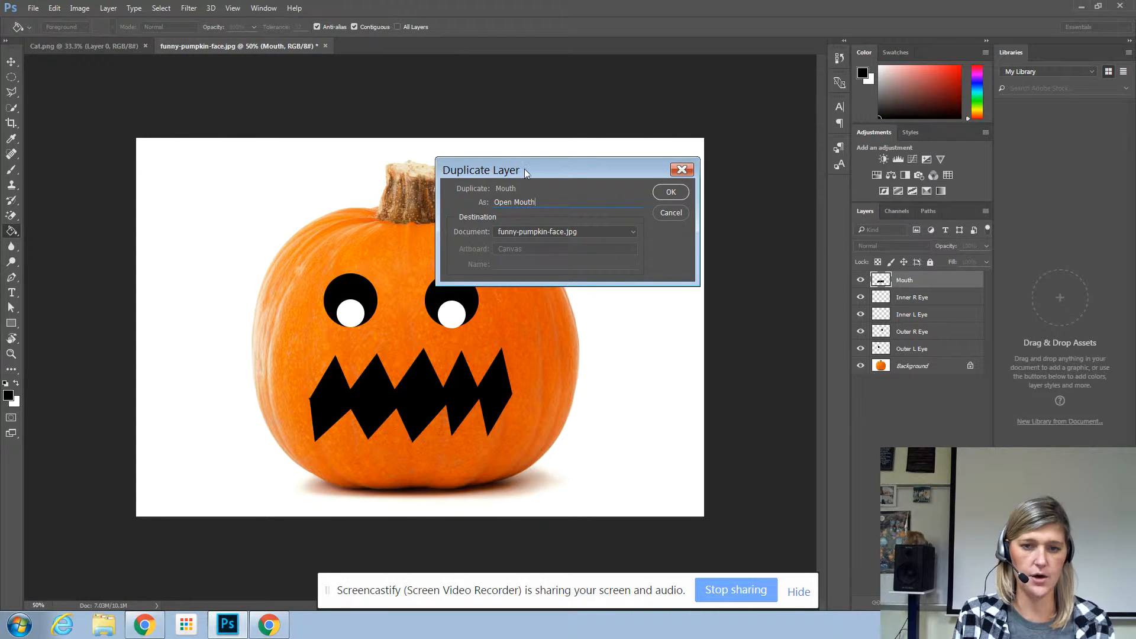
pyautogui.press('Return')
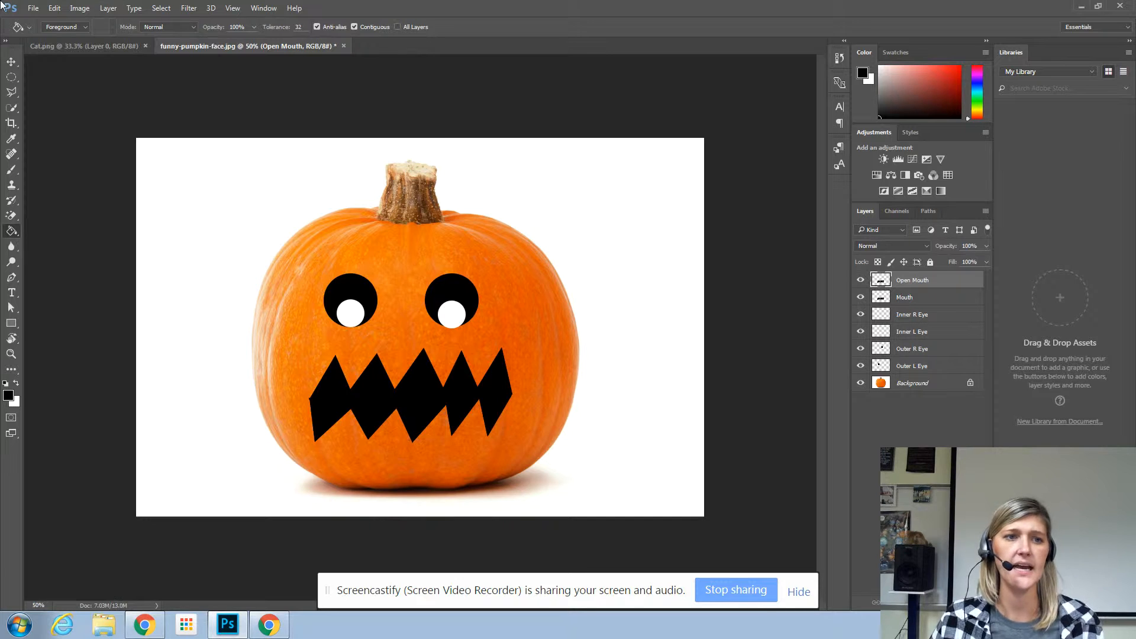
# - Start Puppet Warp on the Open Mouth layer and pin the mouth's left corner and its leftmost upper and lower tips
pyautogui.click(54, 9)
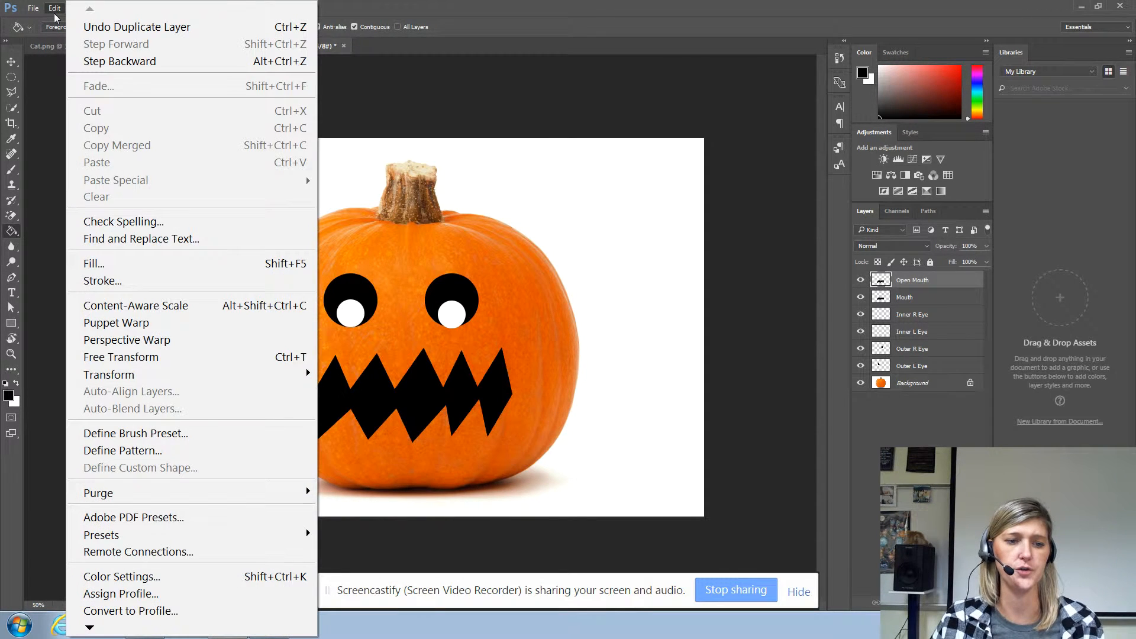
pyautogui.click(129, 325)
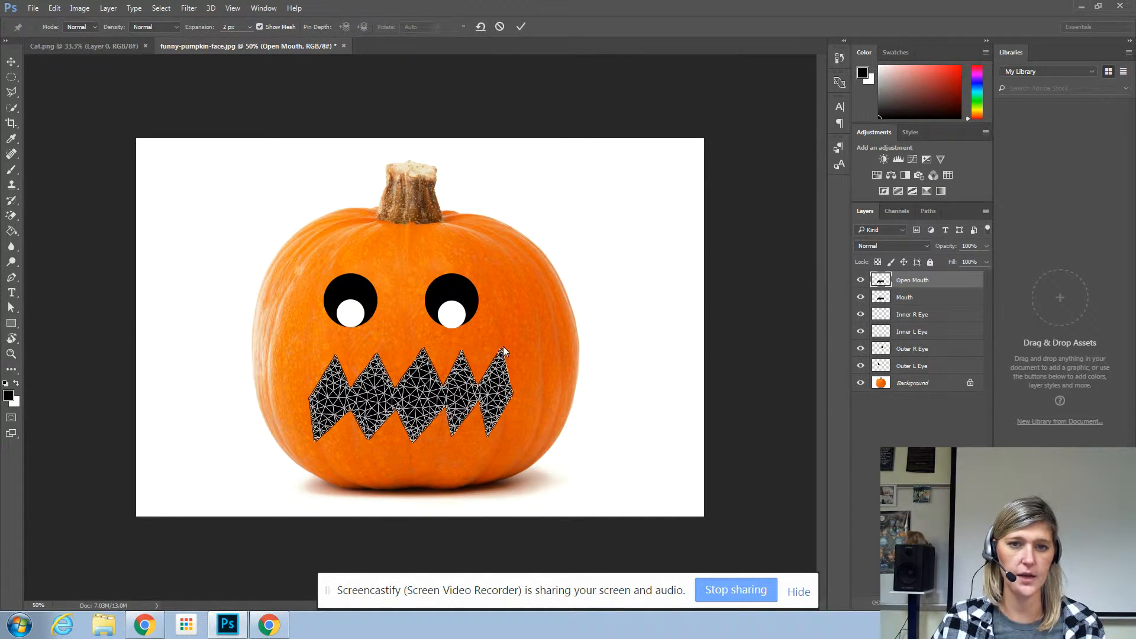
pyautogui.click(334, 357)
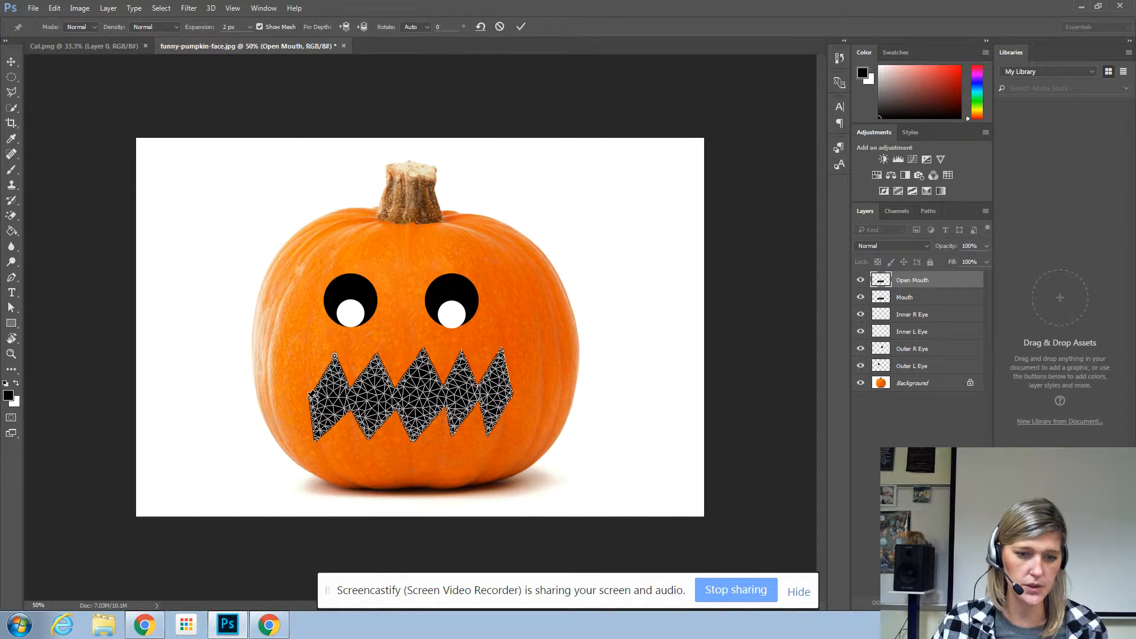
pyautogui.click(308, 399)
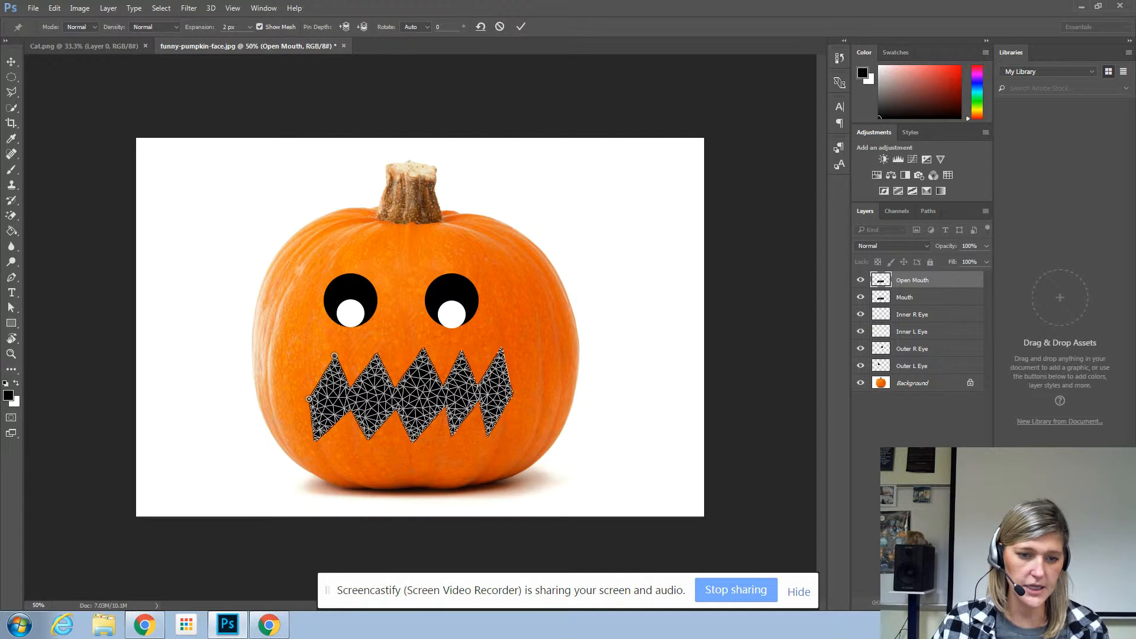
pyautogui.click(314, 439)
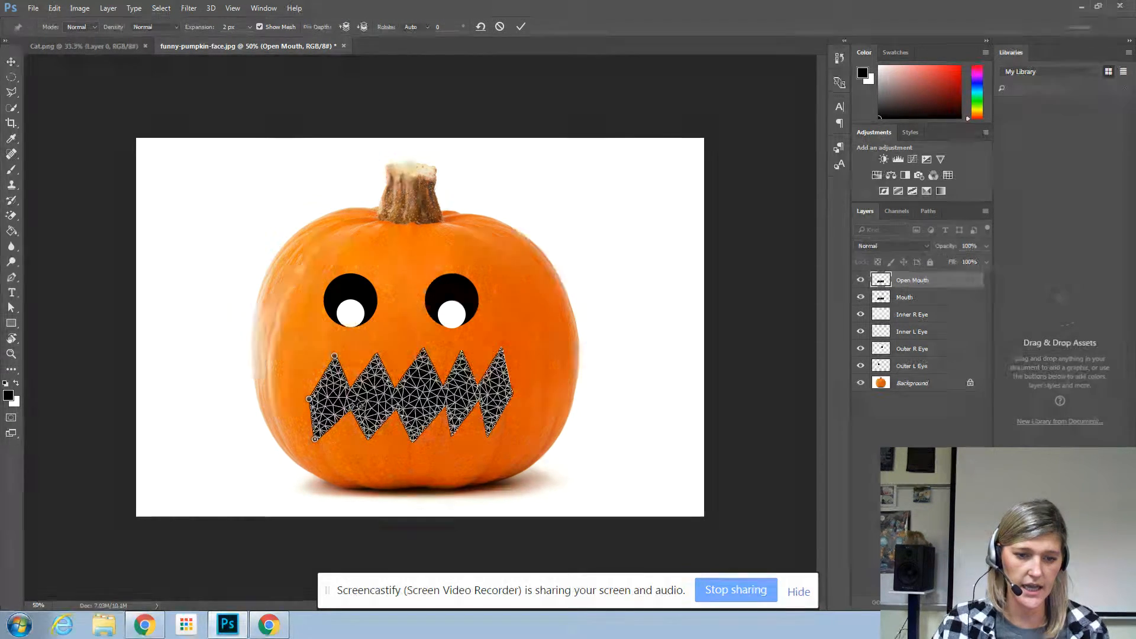
# - Add warp pins to the remaining tips and notches along the mouth's lower edge and to its right corner
pyautogui.click(350, 408)
pyautogui.click(369, 438)
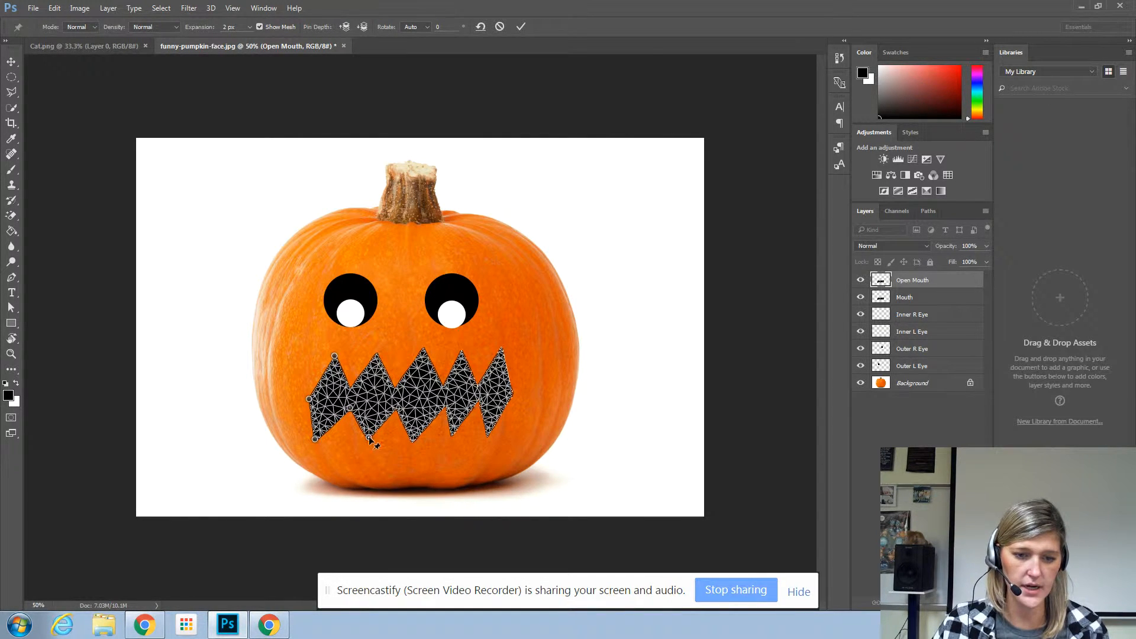
pyautogui.click(397, 408)
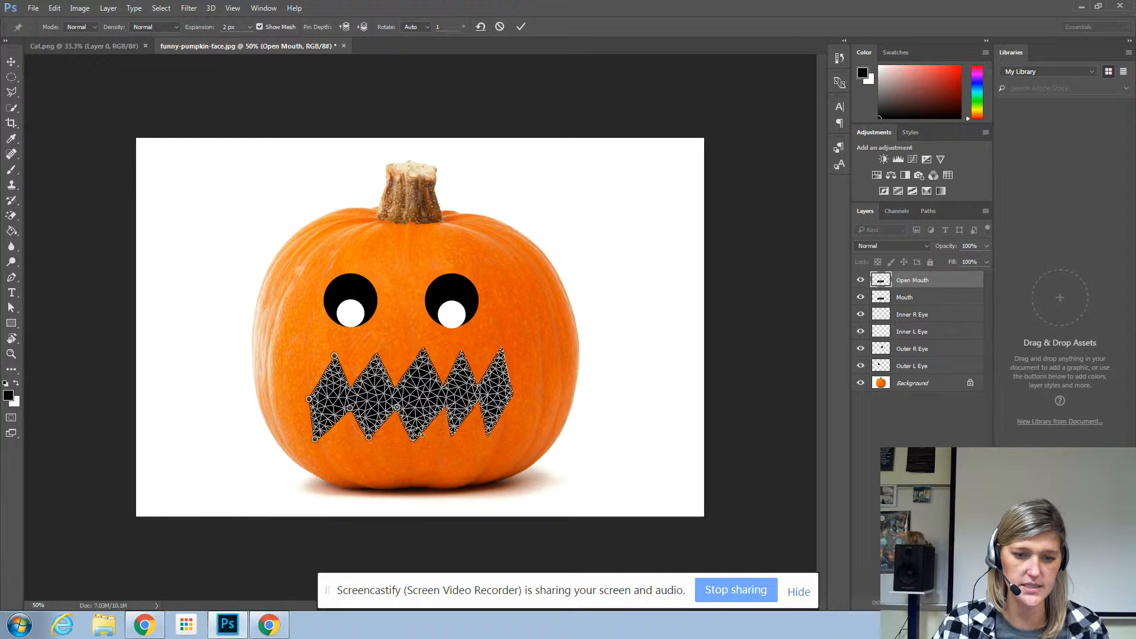
pyautogui.click(413, 440)
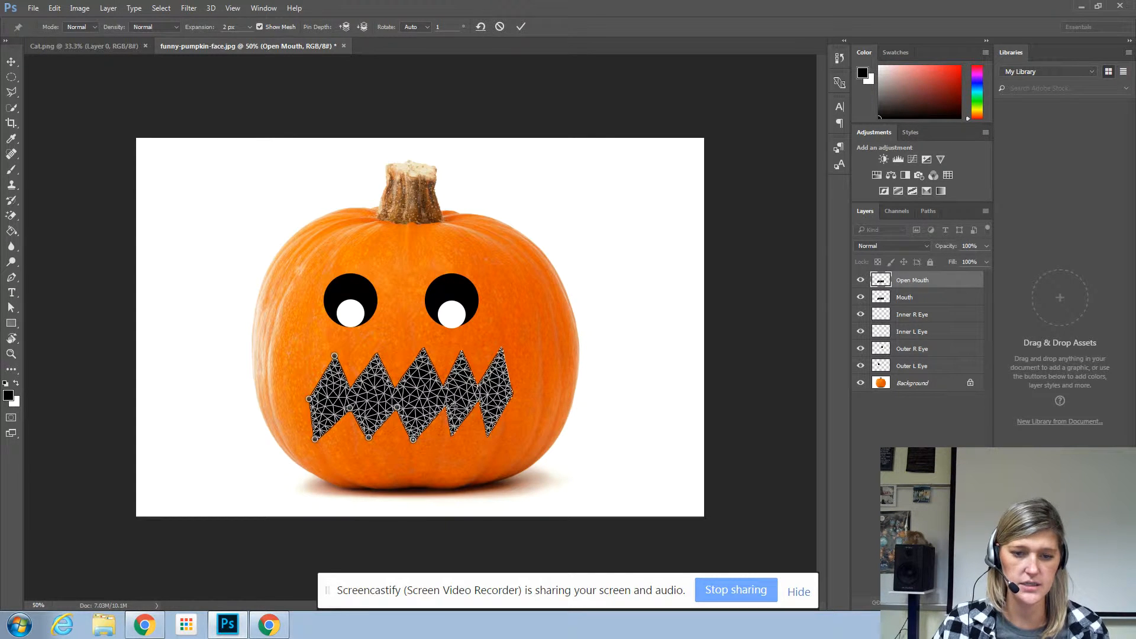
pyautogui.click(444, 405)
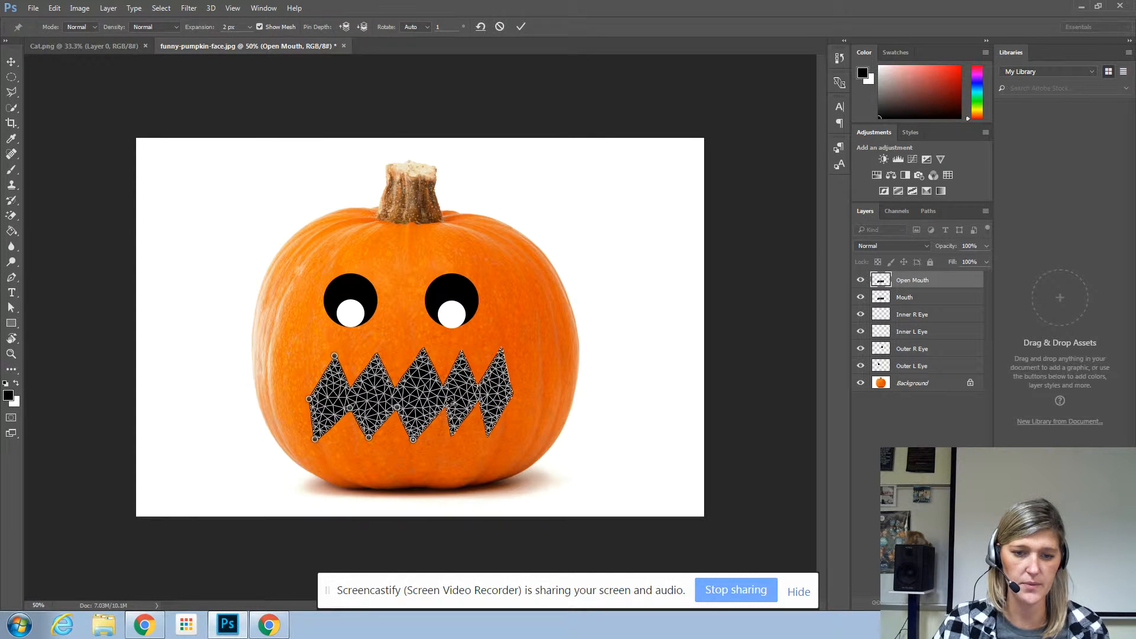
pyautogui.click(451, 434)
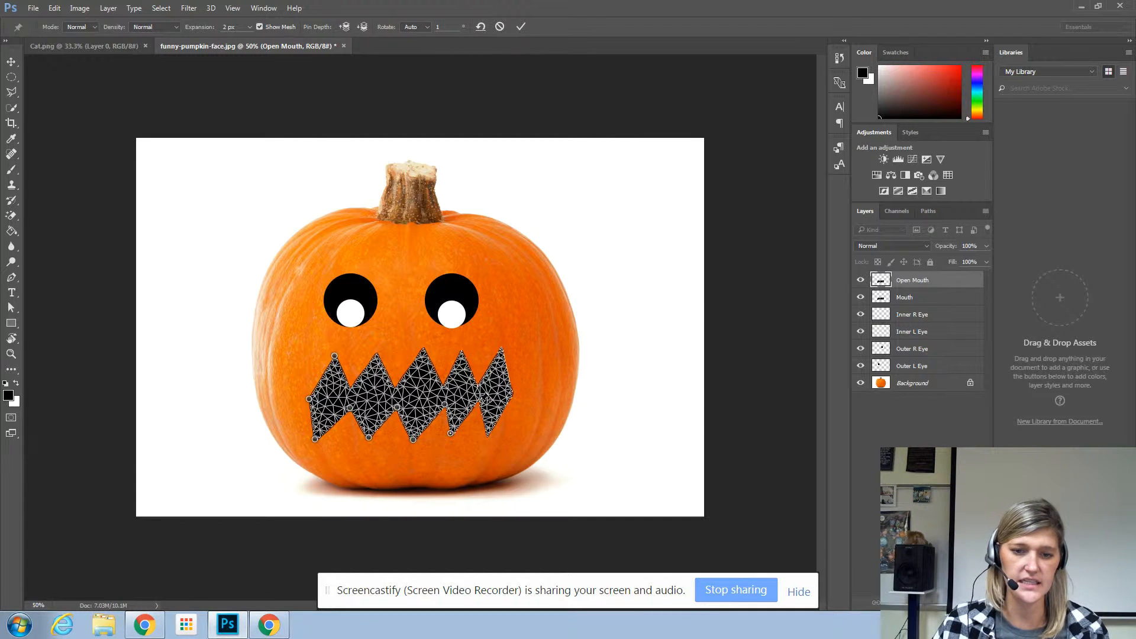
pyautogui.click(486, 434)
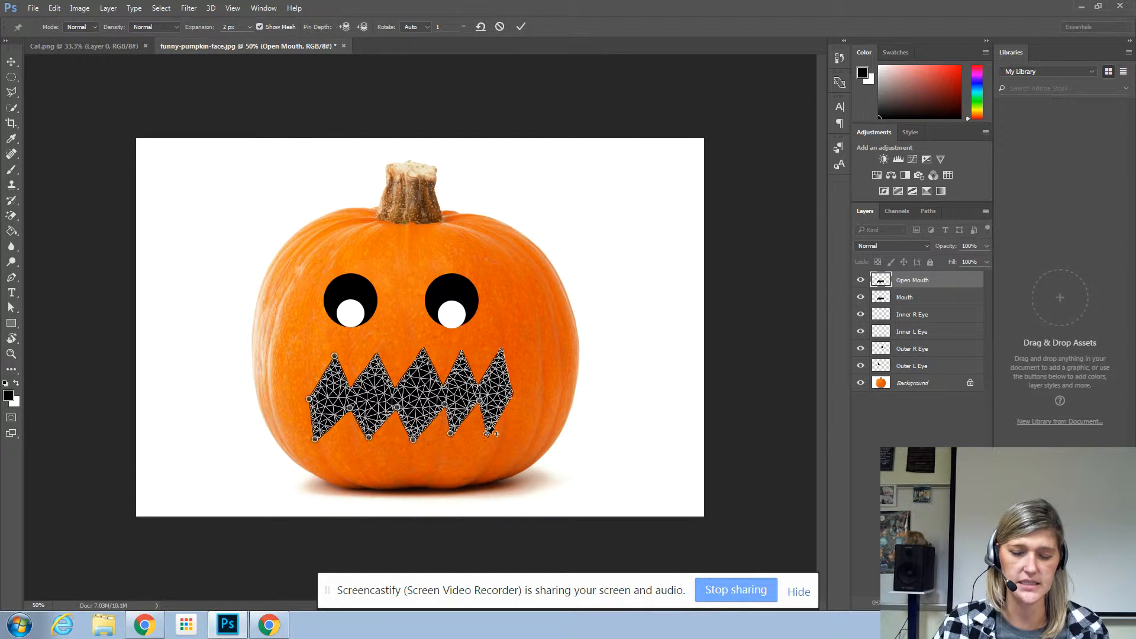
pyautogui.click(511, 394)
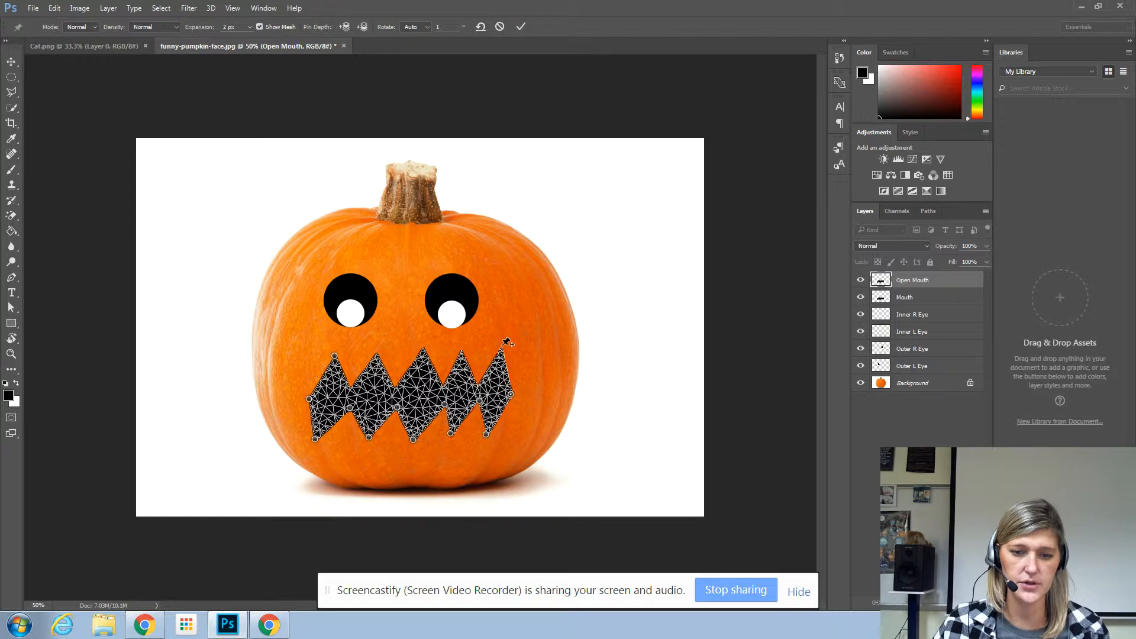
# - Add warp pins along the mouth's upper edge, on the four remaining tips and the notch right of centre
pyautogui.click(502, 348)
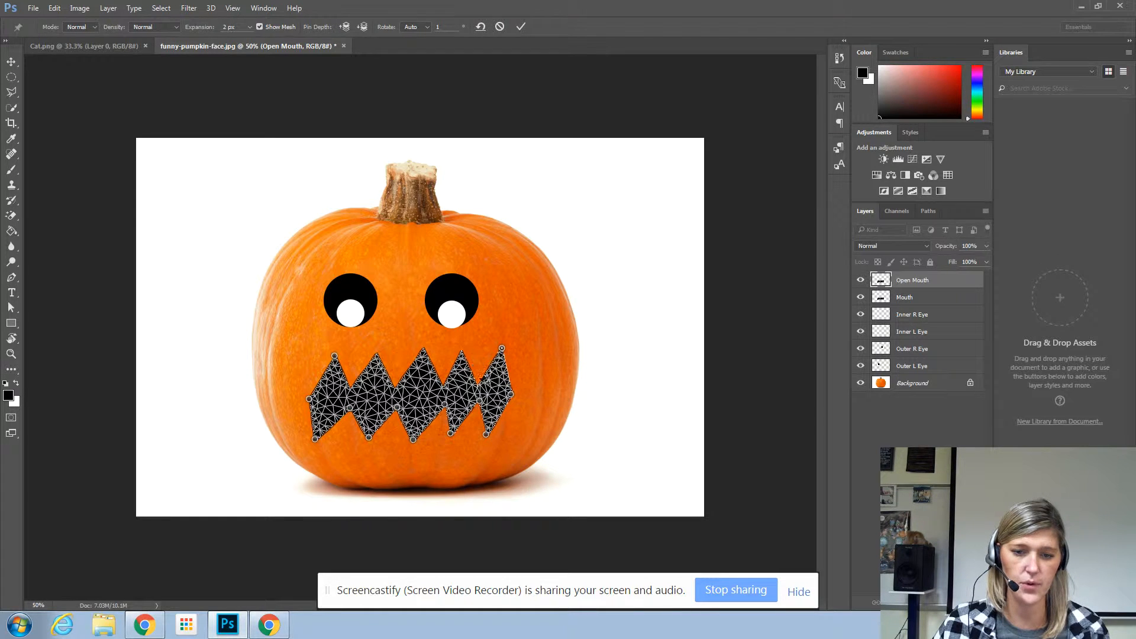
pyautogui.click(461, 353)
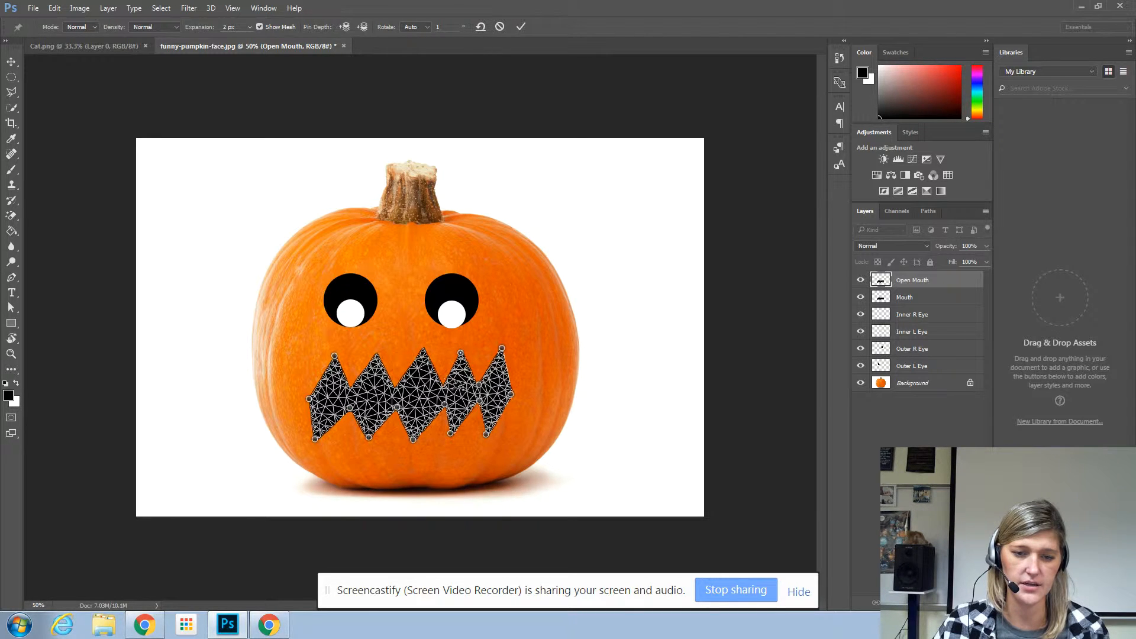
pyautogui.click(443, 386)
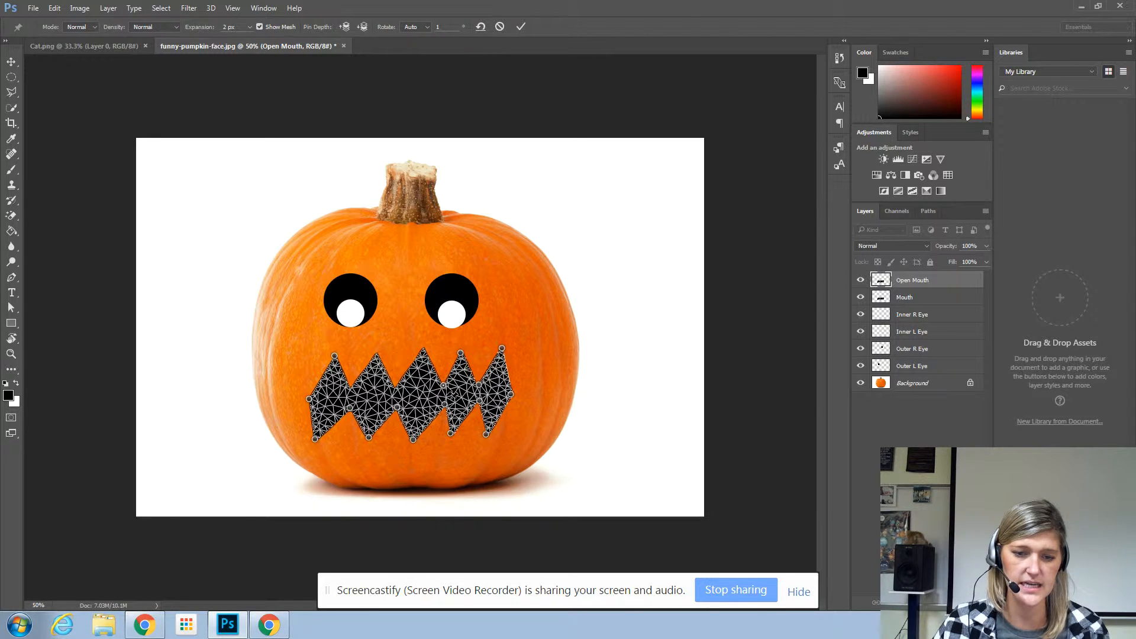
pyautogui.click(423, 350)
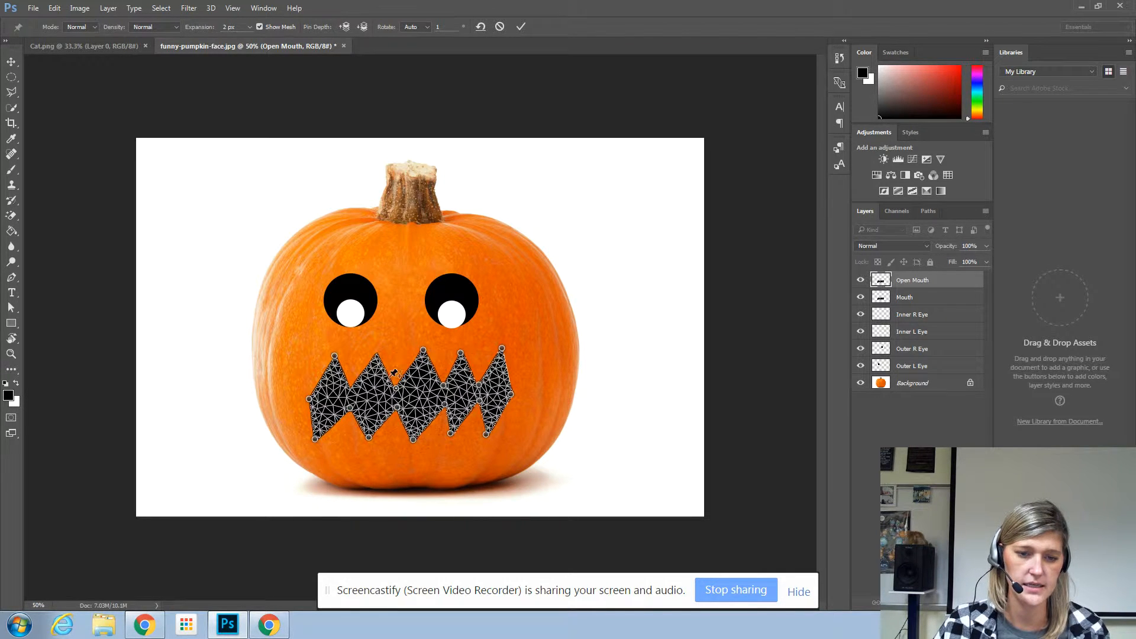
pyautogui.click(378, 354)
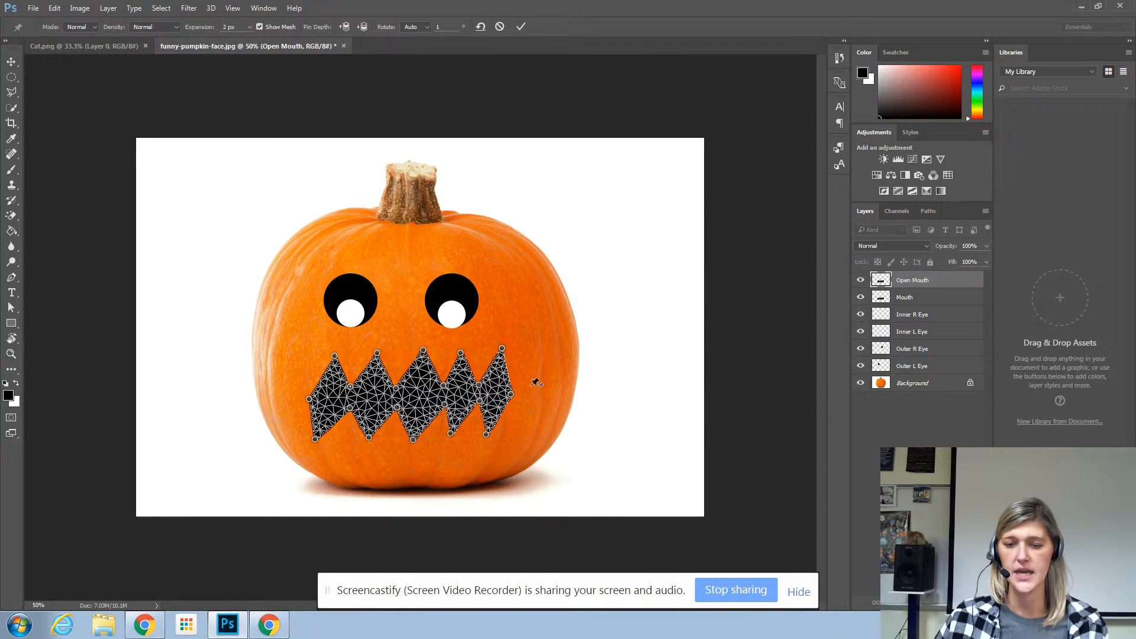
# - Pull the pins on the mouth's upper tips upward and those on its left and right corners outward
pyautogui.moveTo(335, 356); pyautogui.dragTo(331, 333)
pyautogui.moveTo(309, 399); pyautogui.dragTo(352, 396)
pyautogui.moveTo(377, 354); pyautogui.dragTo(502, 329)
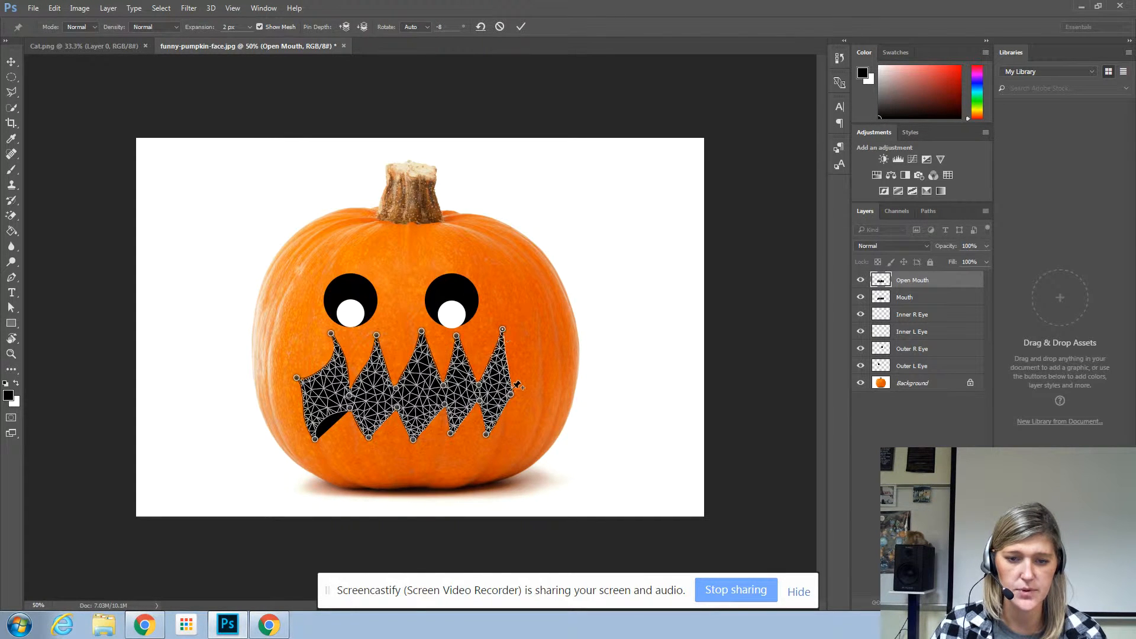
pyautogui.moveTo(511, 394); pyautogui.dragTo(532, 388)
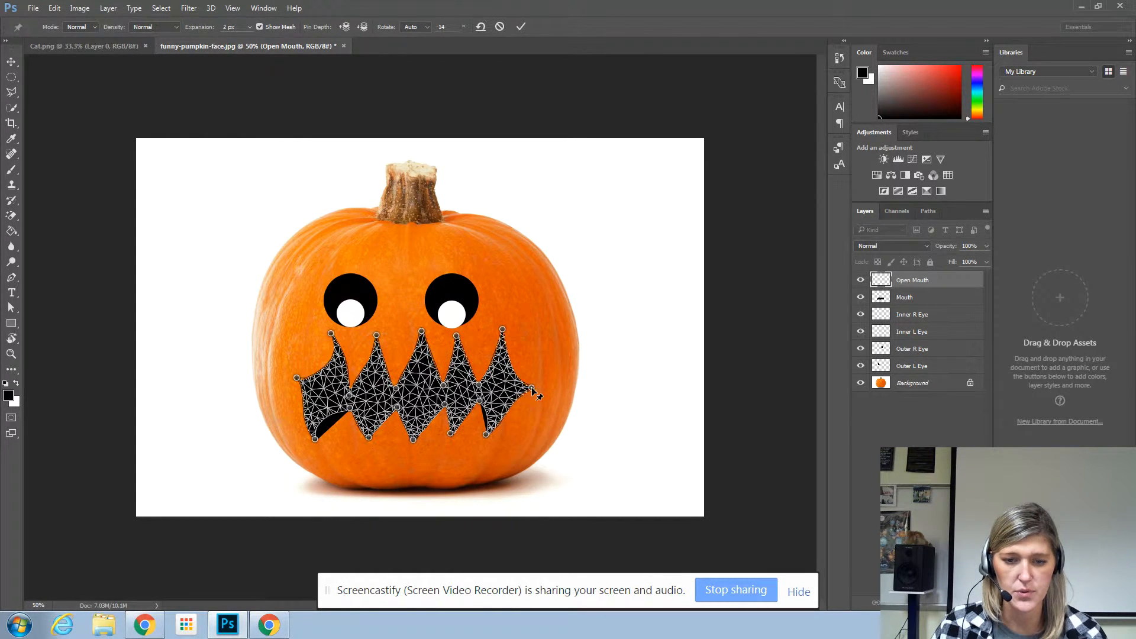
# - Stretch the mouth's lower tips downward with their pins and apply the Puppet Warp
pyautogui.click(488, 437)
pyautogui.moveTo(488, 436); pyautogui.dragTo(312, 446)
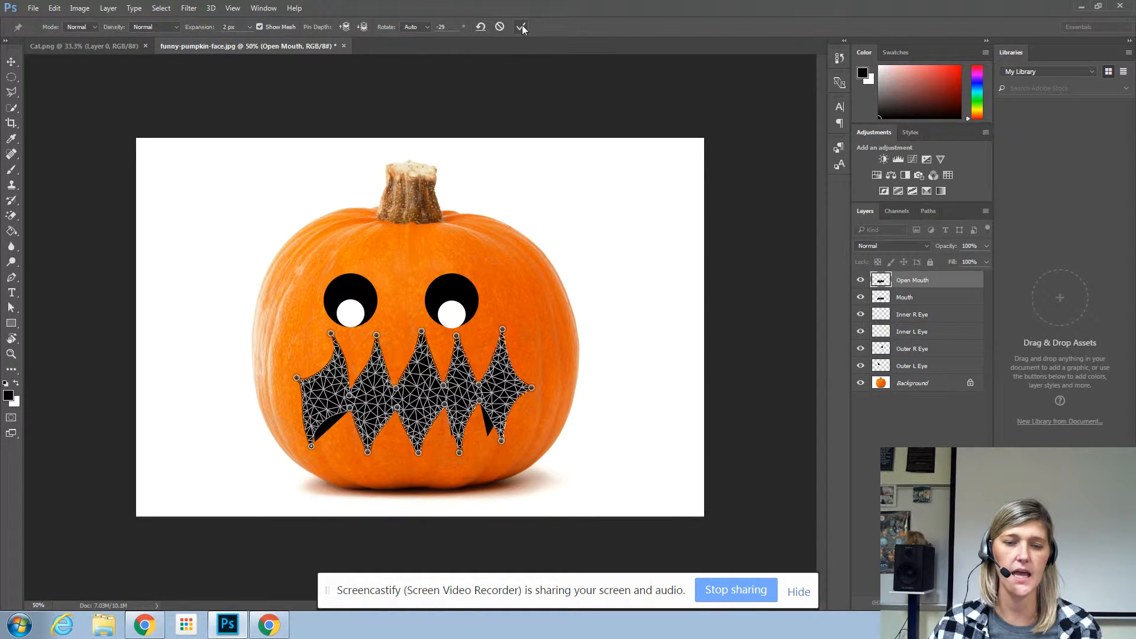
pyautogui.click(520, 28)
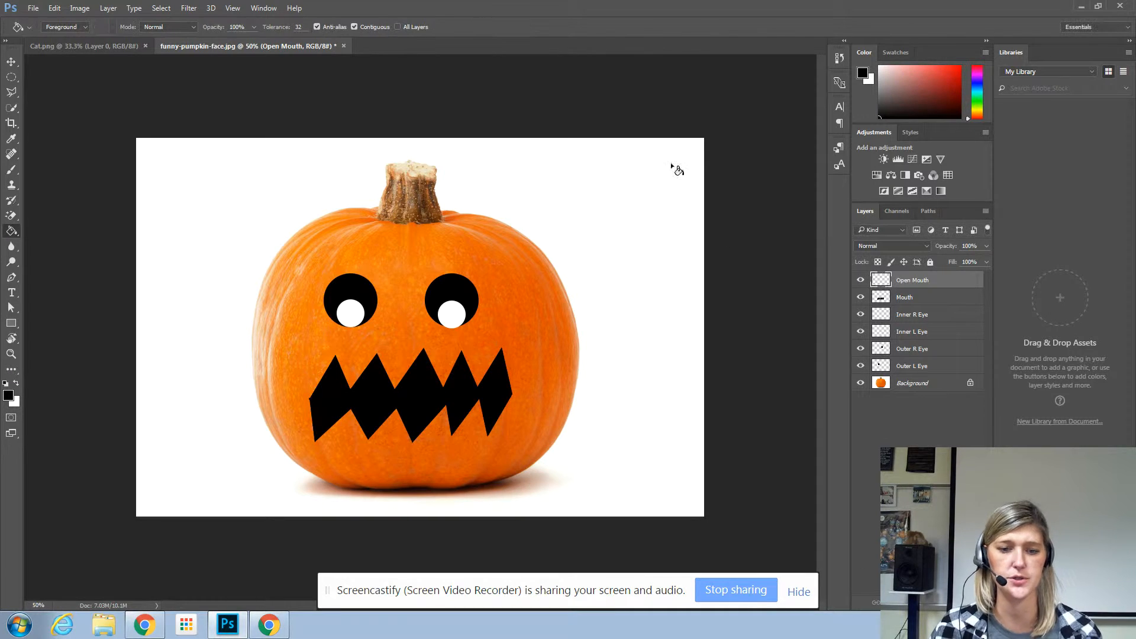
# - Toggle the Open Mouth layer's visibility to compare both mouth shapes, leaving that layer hidden
pyautogui.click(861, 280)
pyautogui.click(862, 297)
pyautogui.click(861, 282)
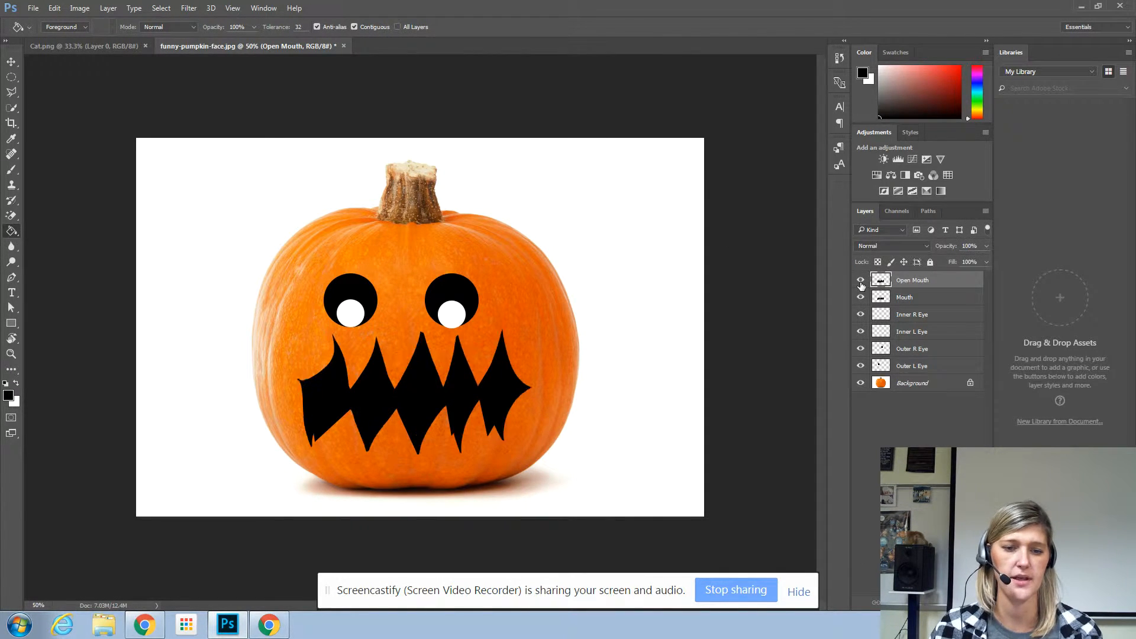
pyautogui.click(861, 282)
pyautogui.click(862, 282)
pyautogui.click(861, 281)
pyautogui.click(861, 282)
pyautogui.click(862, 283)
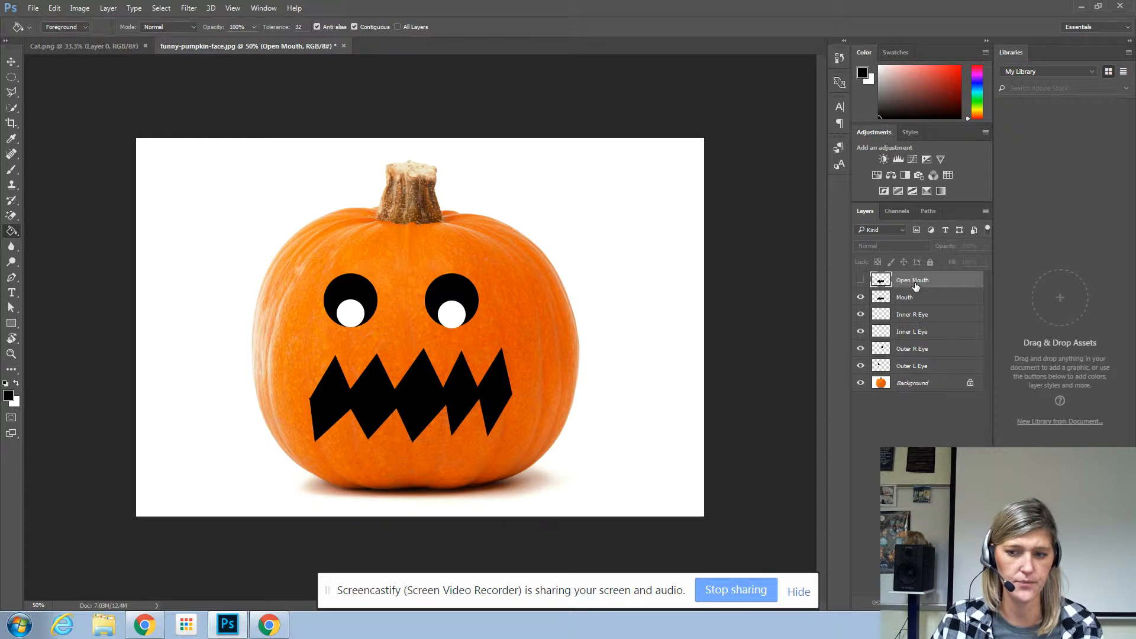
# - Outline the pumpkin's top on the Background layer with the Polygonal Lasso, zigzagging above the eyes and closing around the stem
pyautogui.click(928, 385)
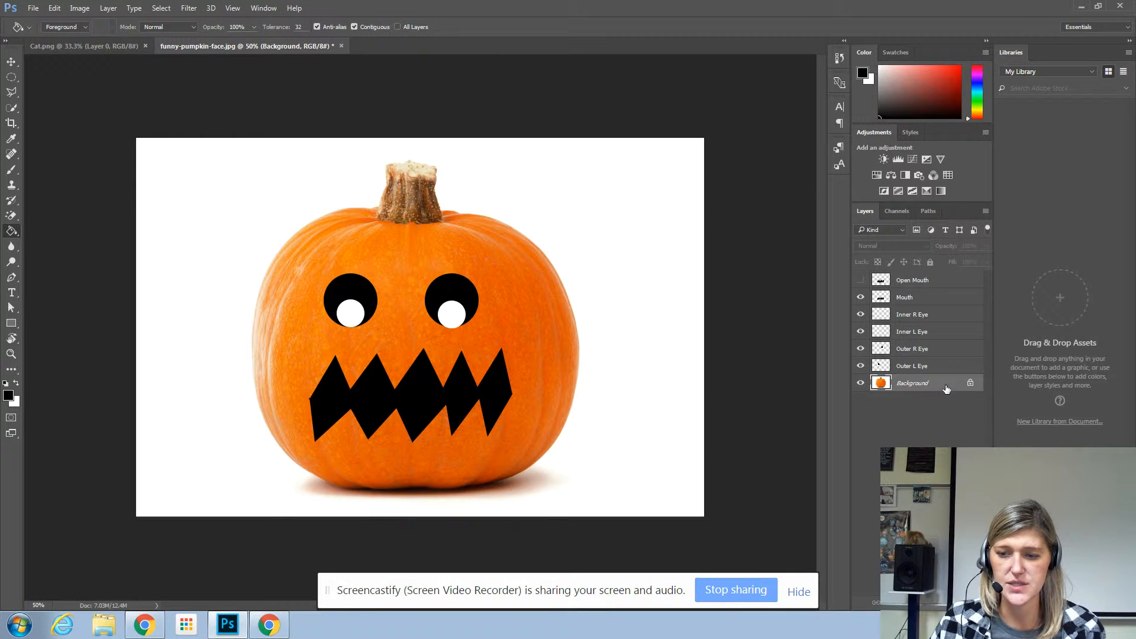
pyautogui.click(11, 92)
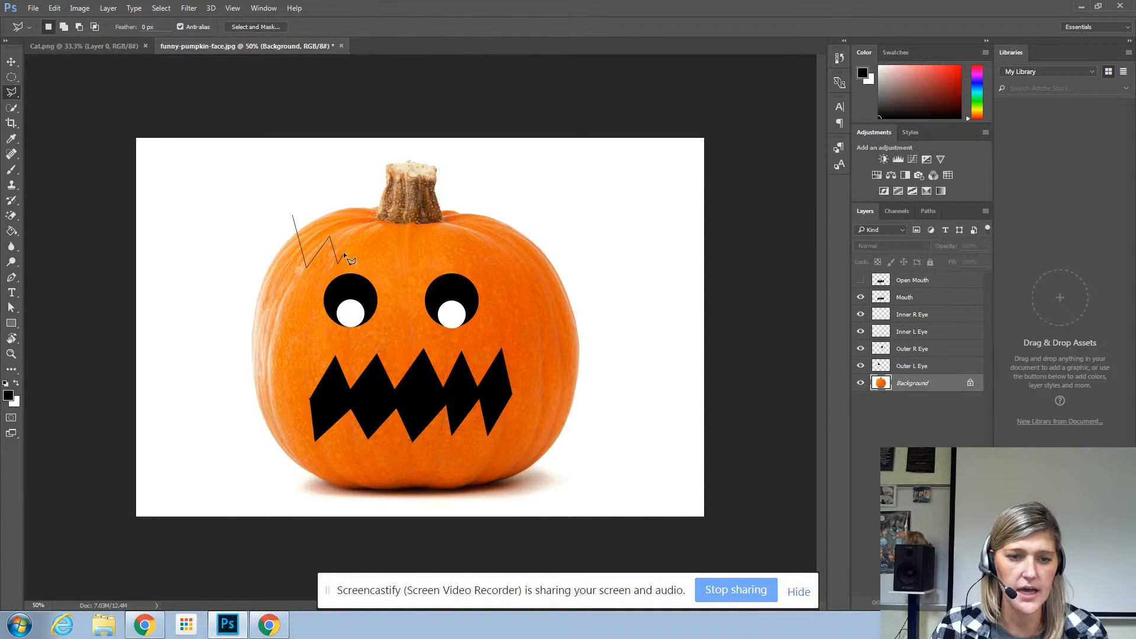
pyautogui.doubleClick(375, 266)
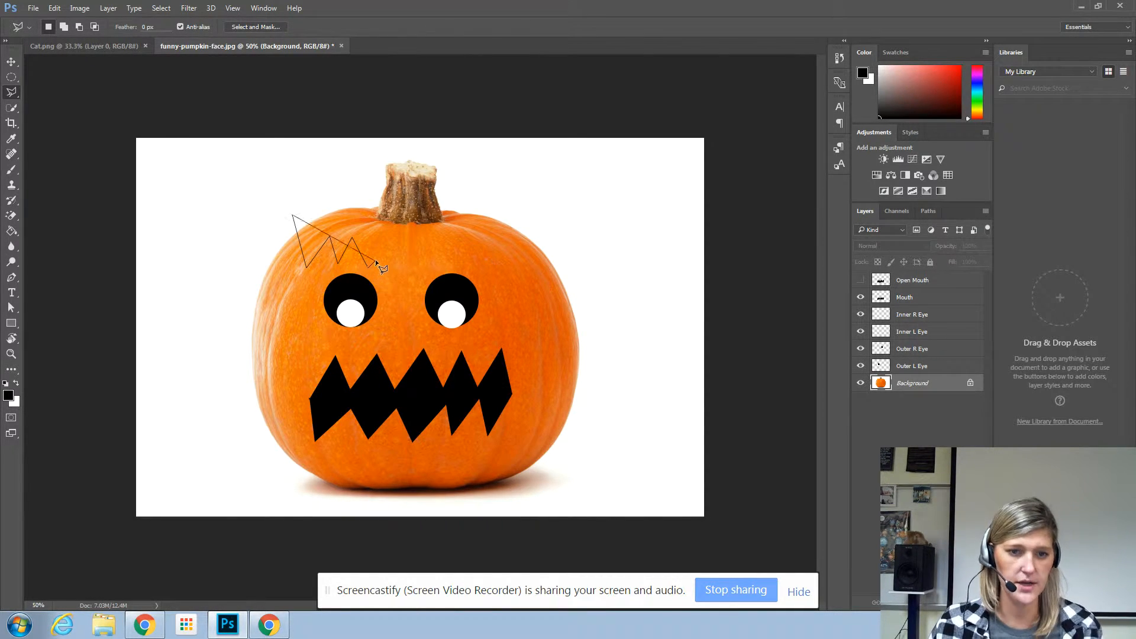
pyautogui.hotkey('ctrl', 'd')
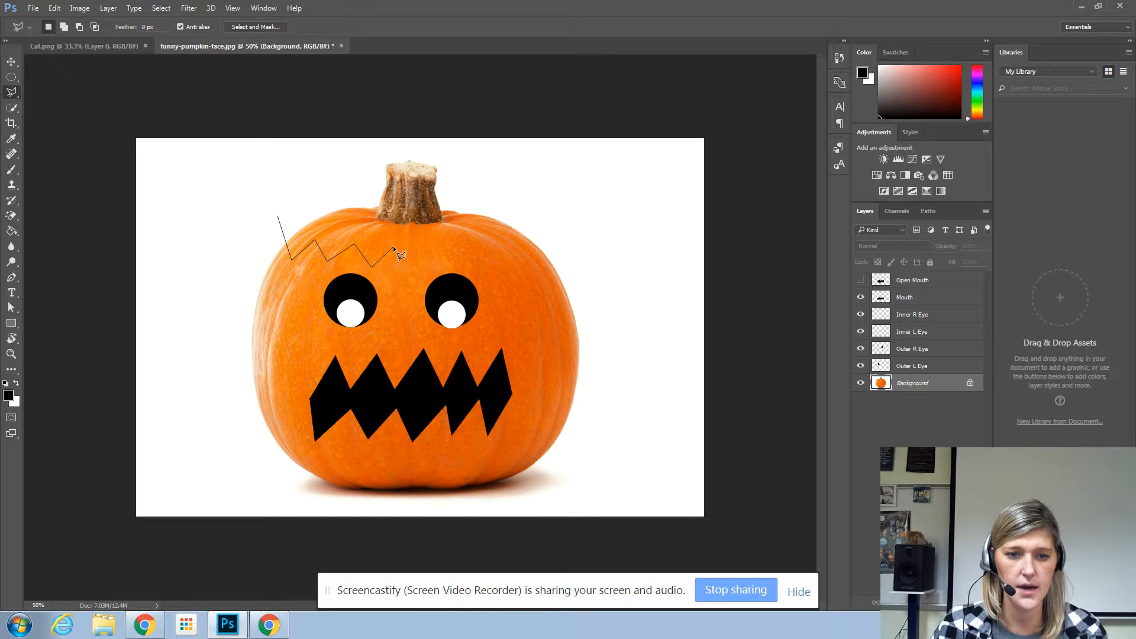
pyautogui.click(428, 243)
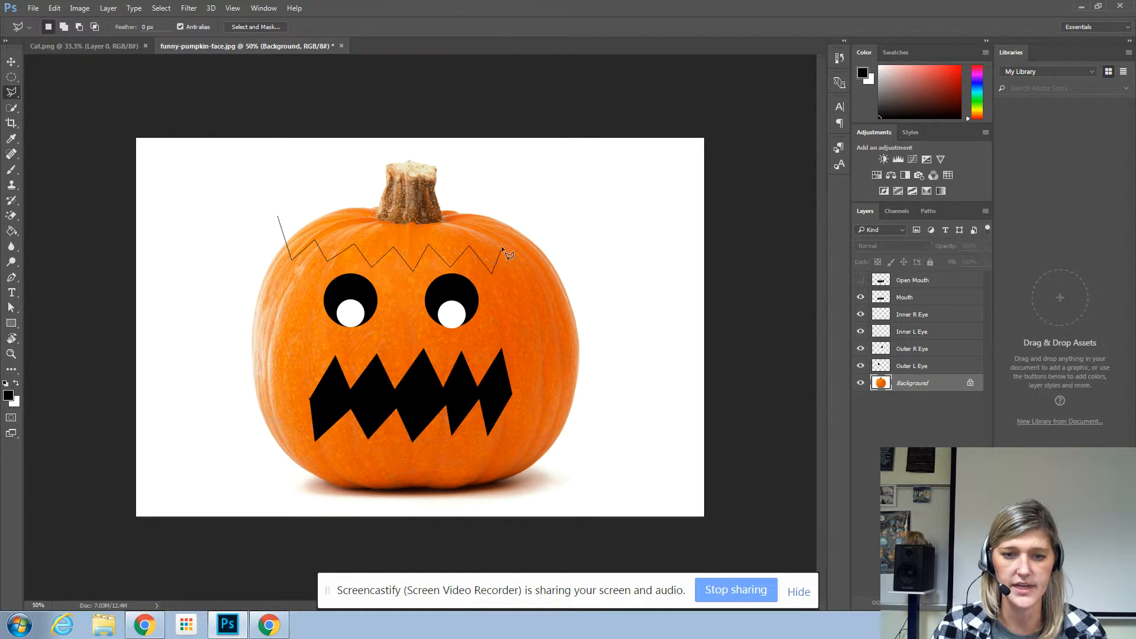
pyautogui.click(525, 275)
pyautogui.click(546, 242)
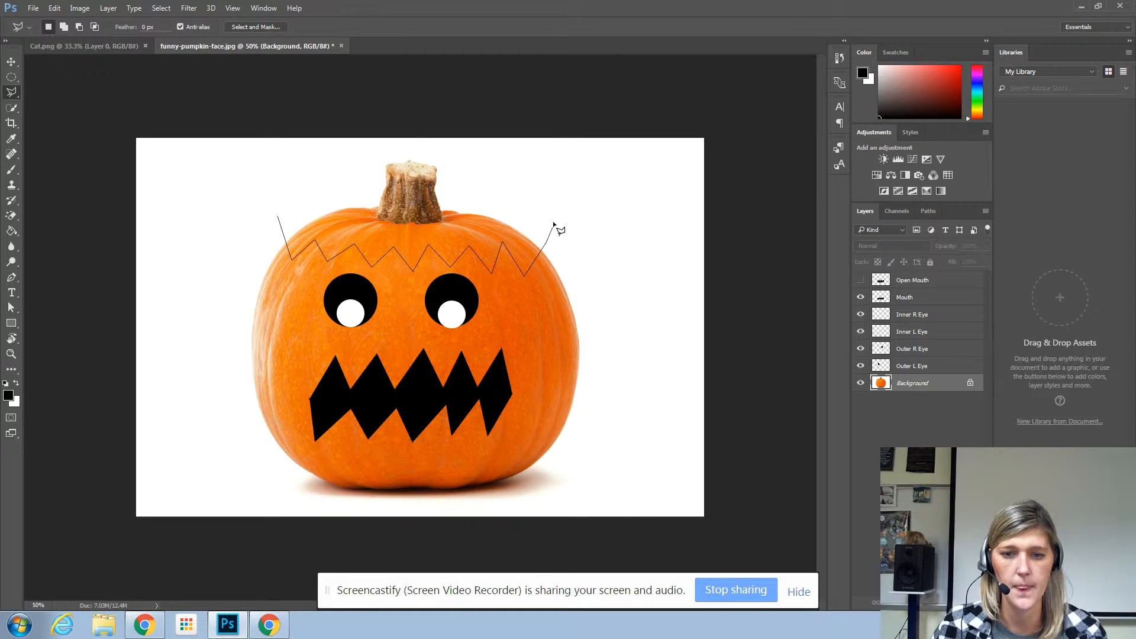
pyautogui.click(548, 154)
pyautogui.click(365, 152)
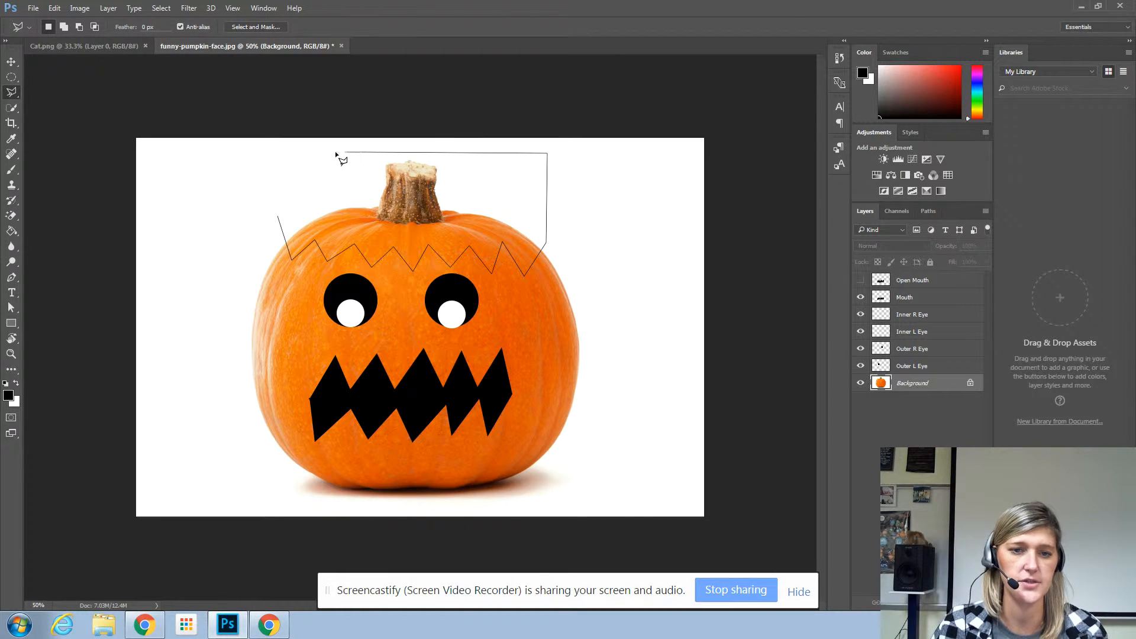
pyautogui.click(275, 178)
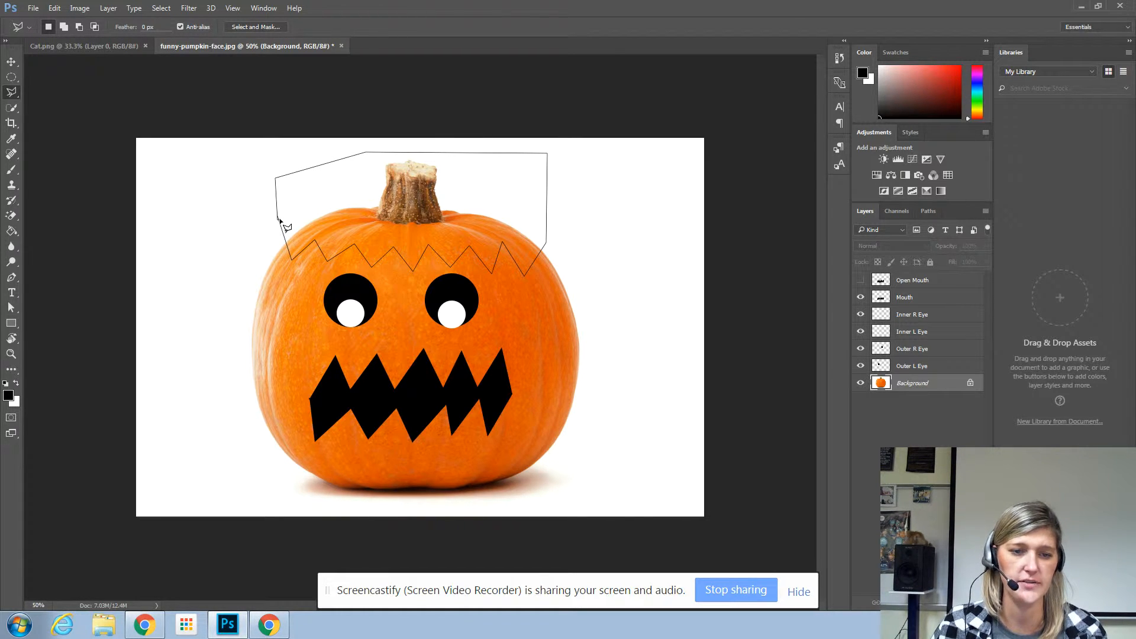
pyautogui.click(278, 221)
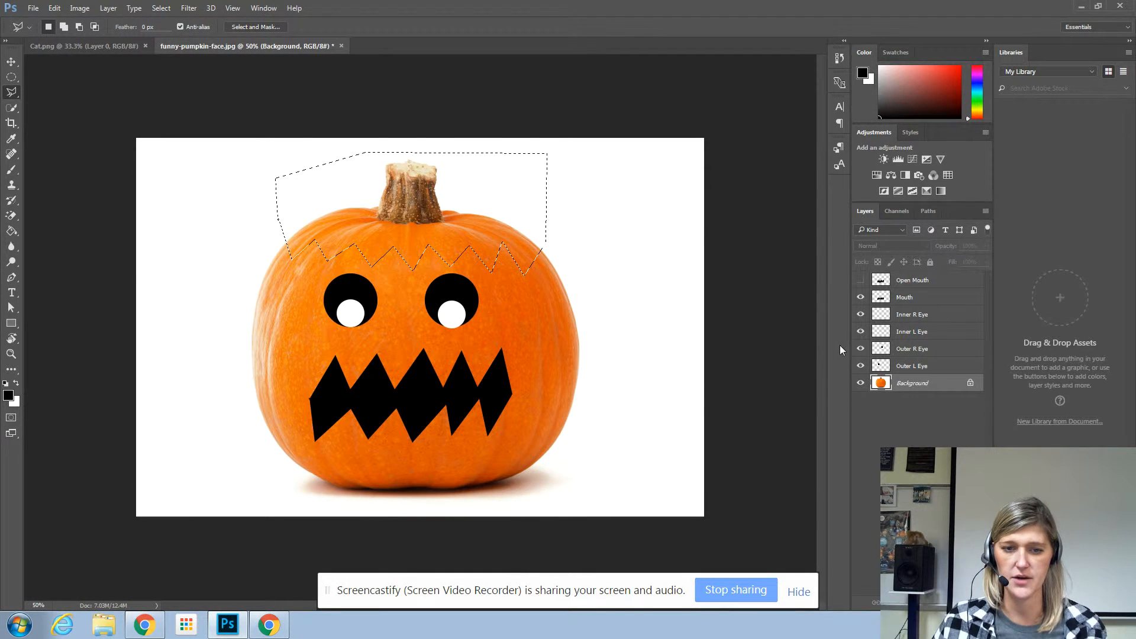
# - Cut the selected pumpkin top from the Background and paste it in place on a new layer above all others
pyautogui.click(54, 8)
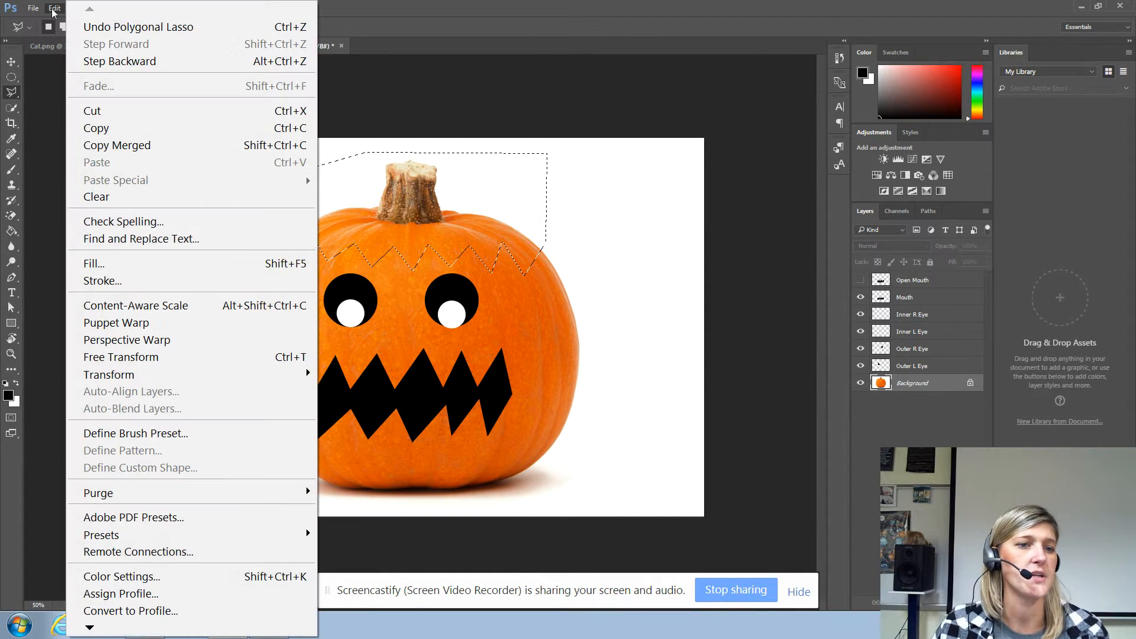
pyautogui.click(97, 109)
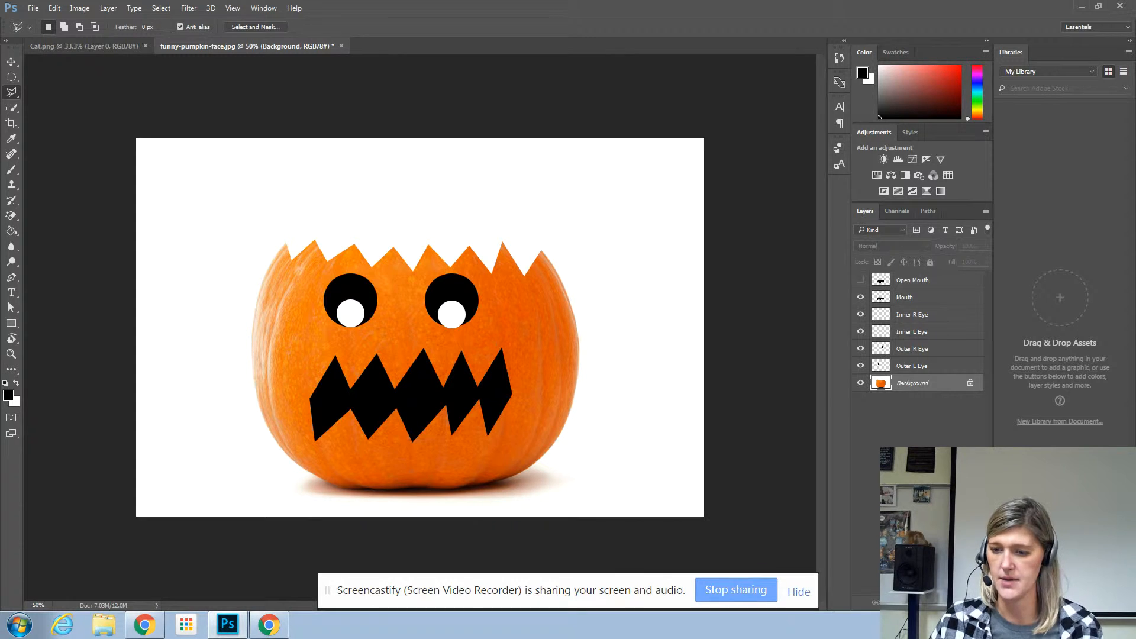
pyautogui.click(953, 602)
pyautogui.moveTo(908, 385); pyautogui.dragTo(906, 278)
pyautogui.click(54, 8)
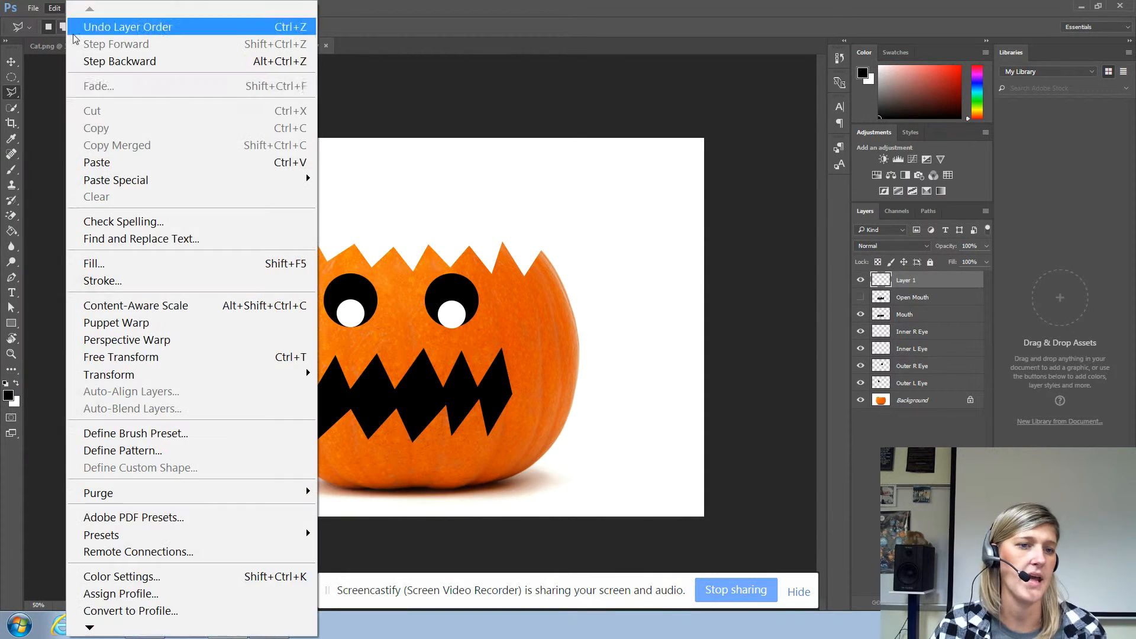
pyautogui.moveTo(119, 180)
pyautogui.click(355, 178)
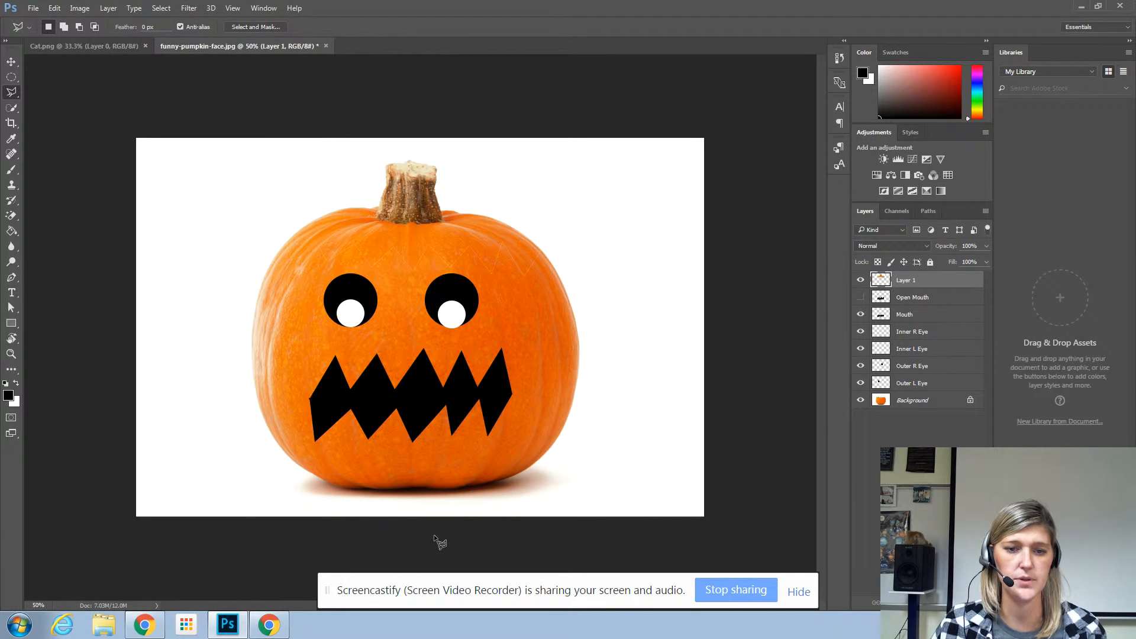
# - Rename the layer holding the cut-out stem and lid as "top of Pumpkin"
pyautogui.click(11, 65)
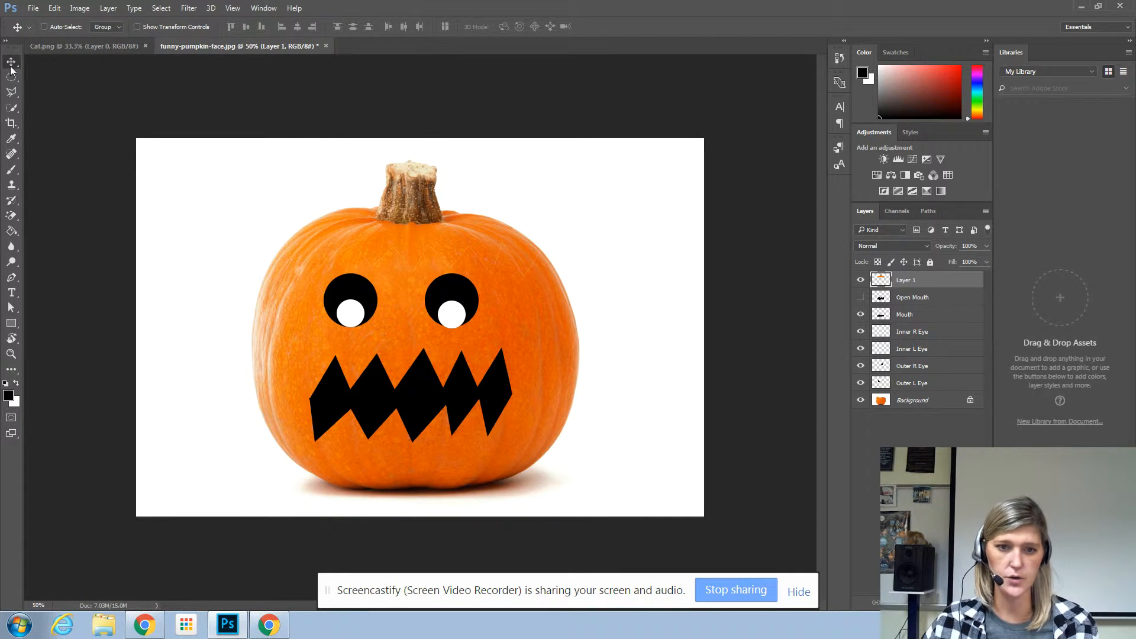
pyautogui.doubleClick(908, 281)
pyautogui.write('top of Pumpkin')
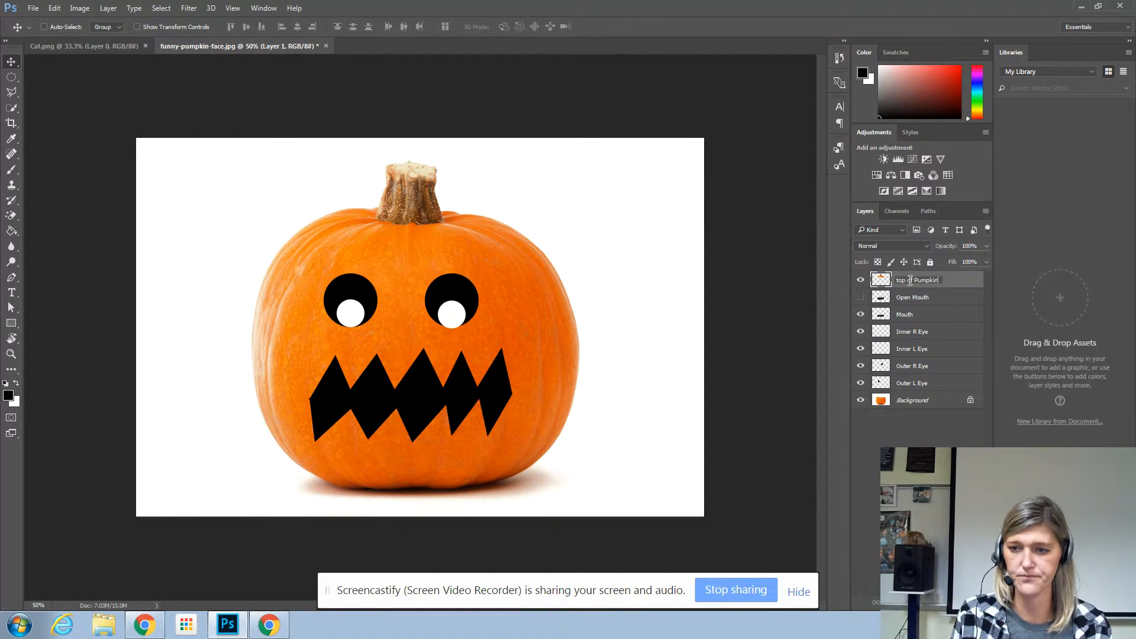
pyautogui.press('Return')
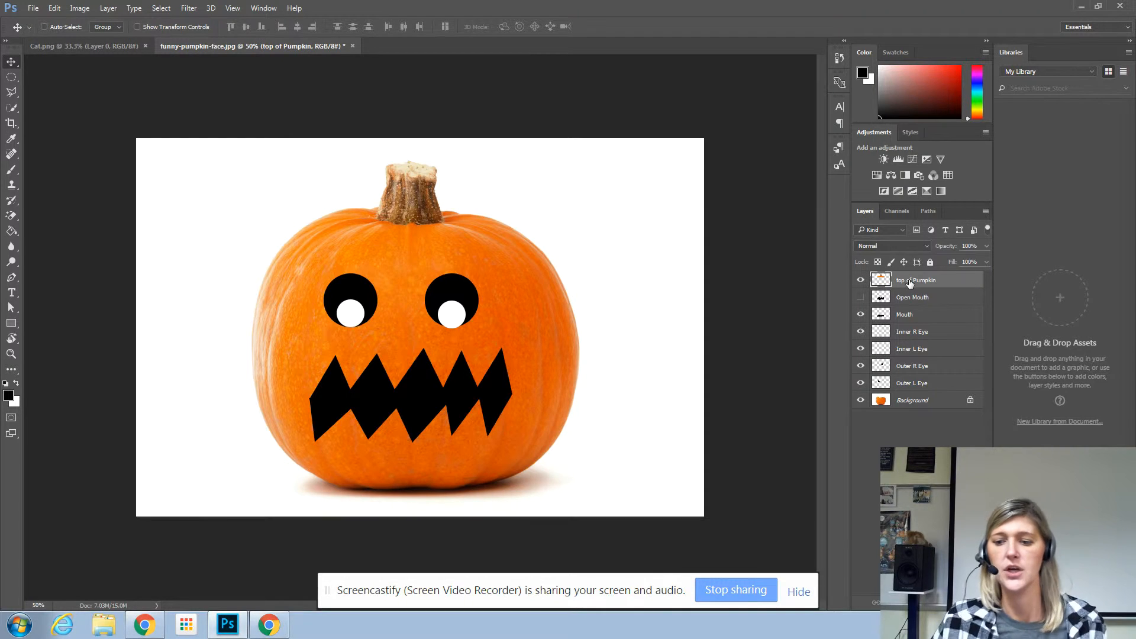
# - Add a new layer named Cat beneath the pumpkin photo, unlocking the Background layer
pyautogui.click(955, 603)
pyautogui.moveTo(909, 281); pyautogui.dragTo(917, 425)
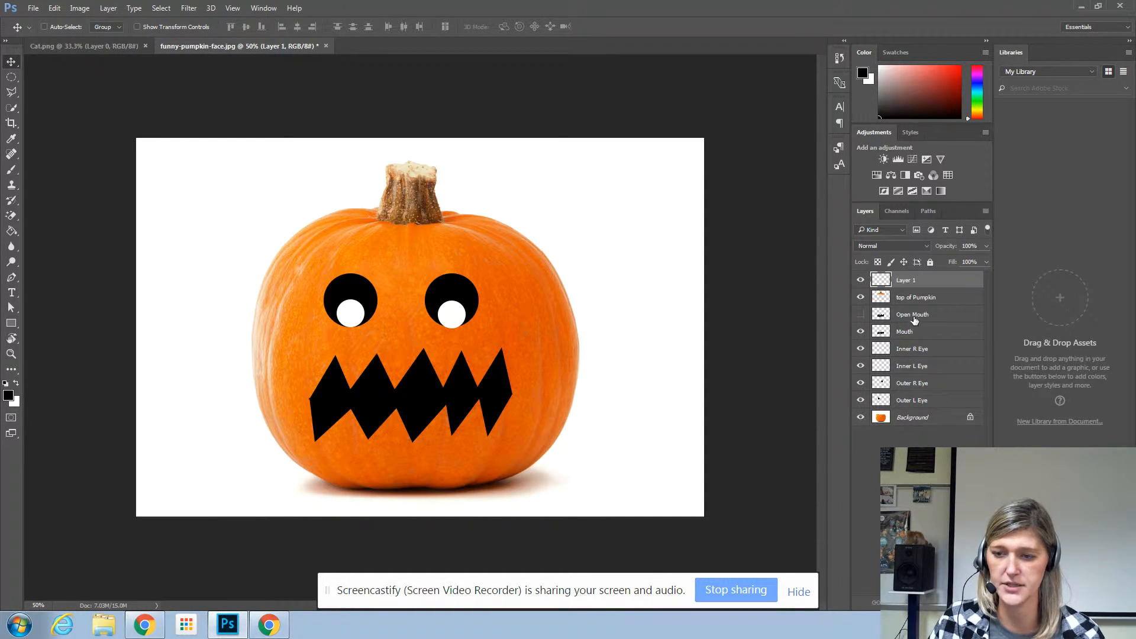
pyautogui.moveTo(908, 278); pyautogui.dragTo(932, 412)
pyautogui.click(971, 417)
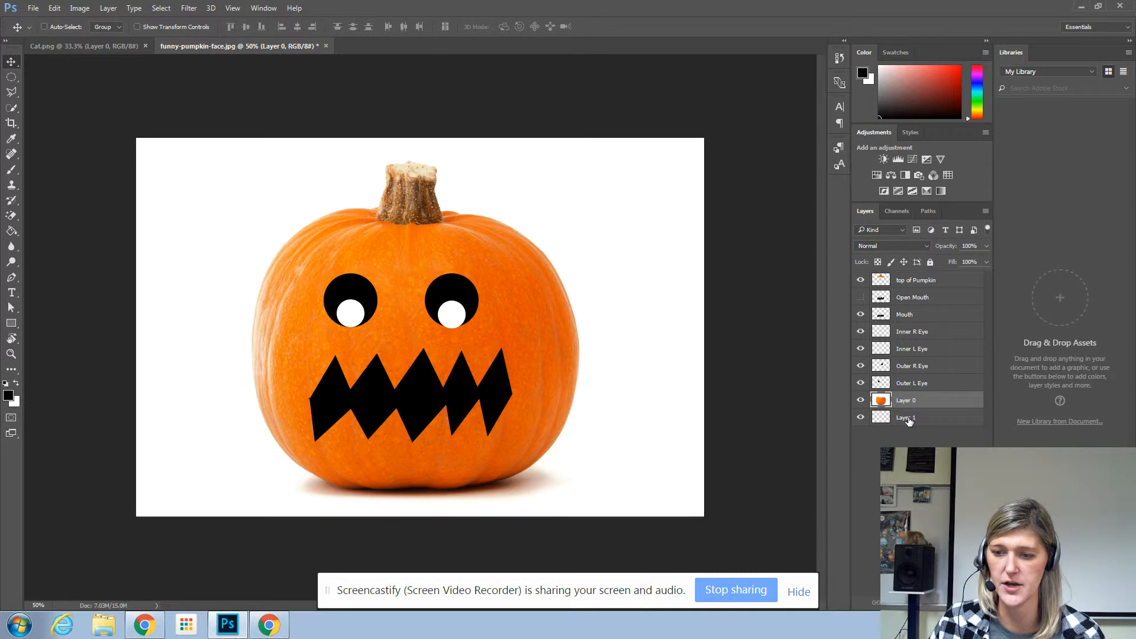
pyautogui.doubleClick(907, 418)
pyautogui.write('Cat')
pyautogui.press('Return')
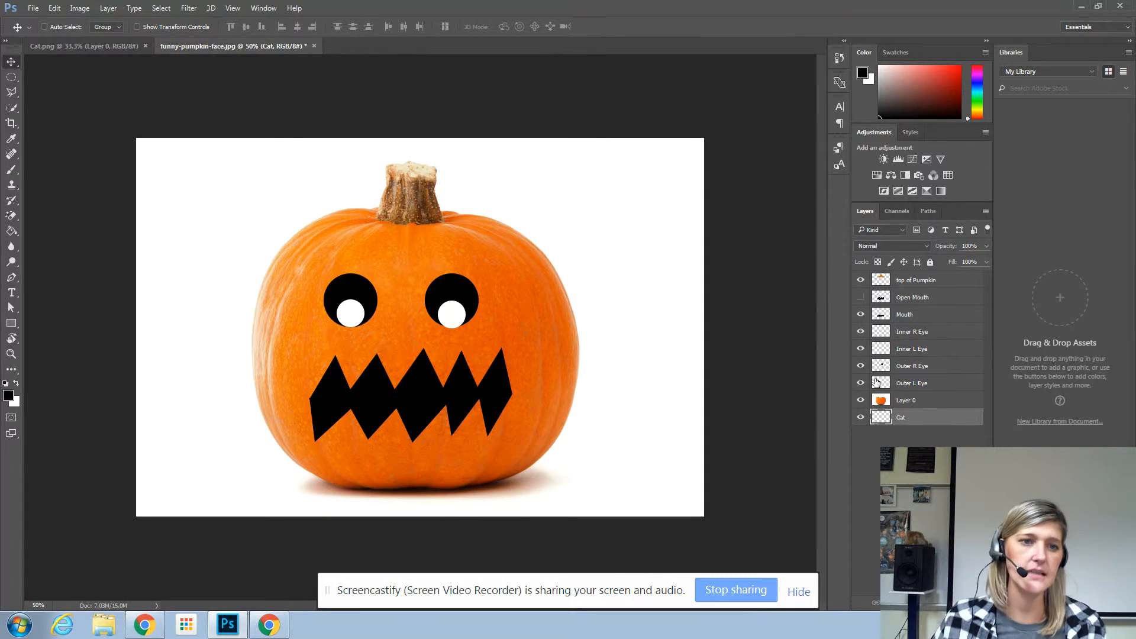
# - Bring the cat face from Cat.png into the pumpkin document beneath Layer 0 and hide all layers above it
pyautogui.click(63, 46)
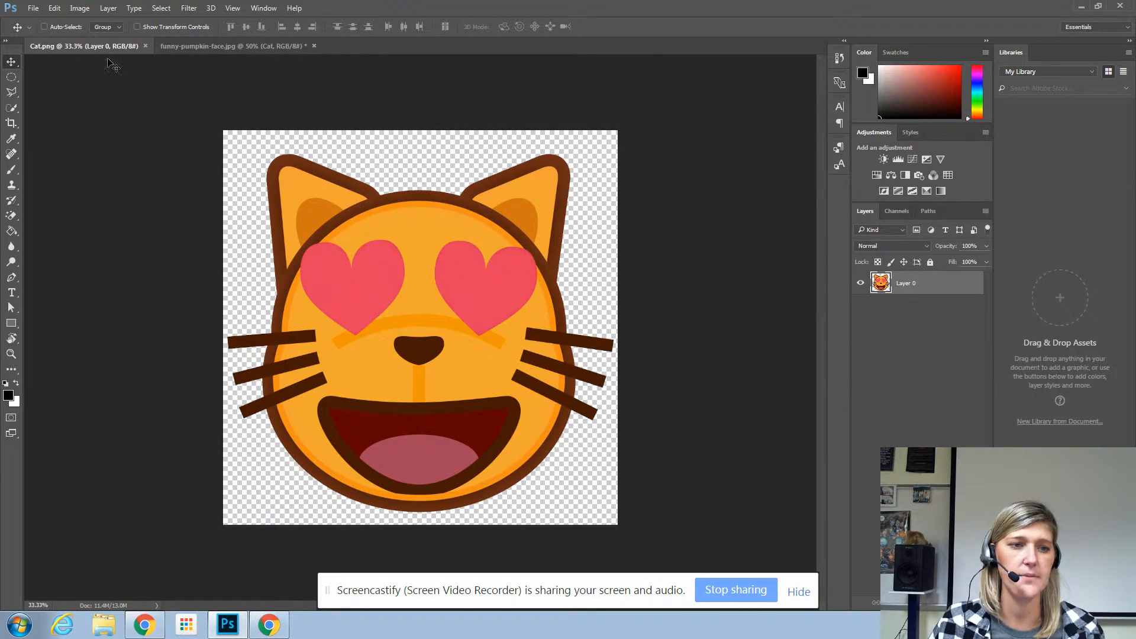
pyautogui.moveTo(255, 140); pyautogui.dragTo(474, 367)
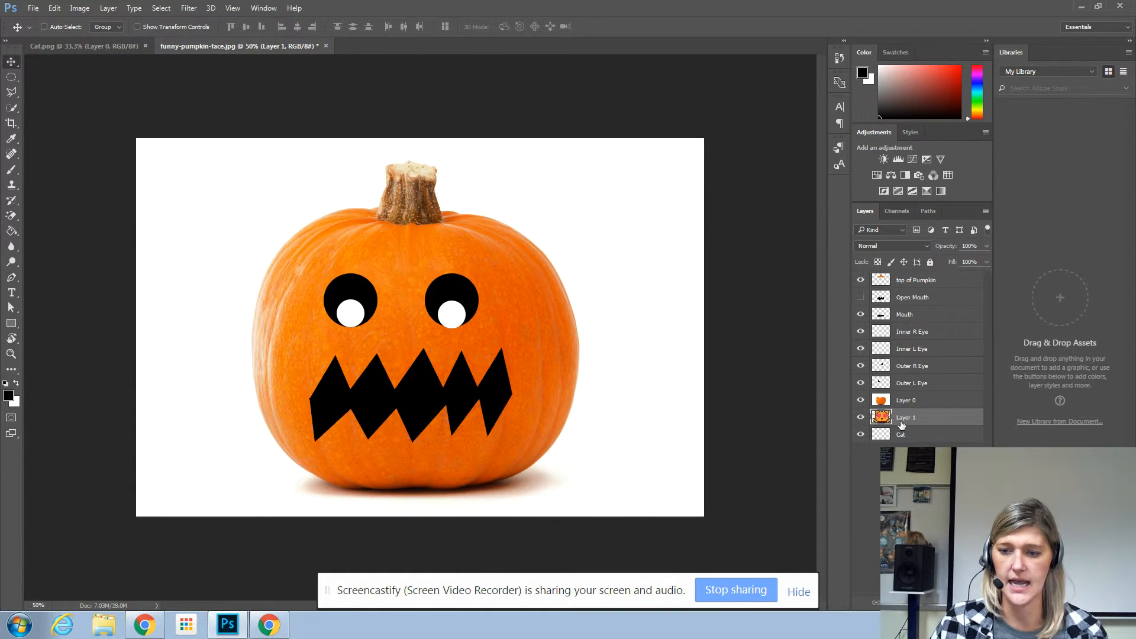
pyautogui.click(862, 401)
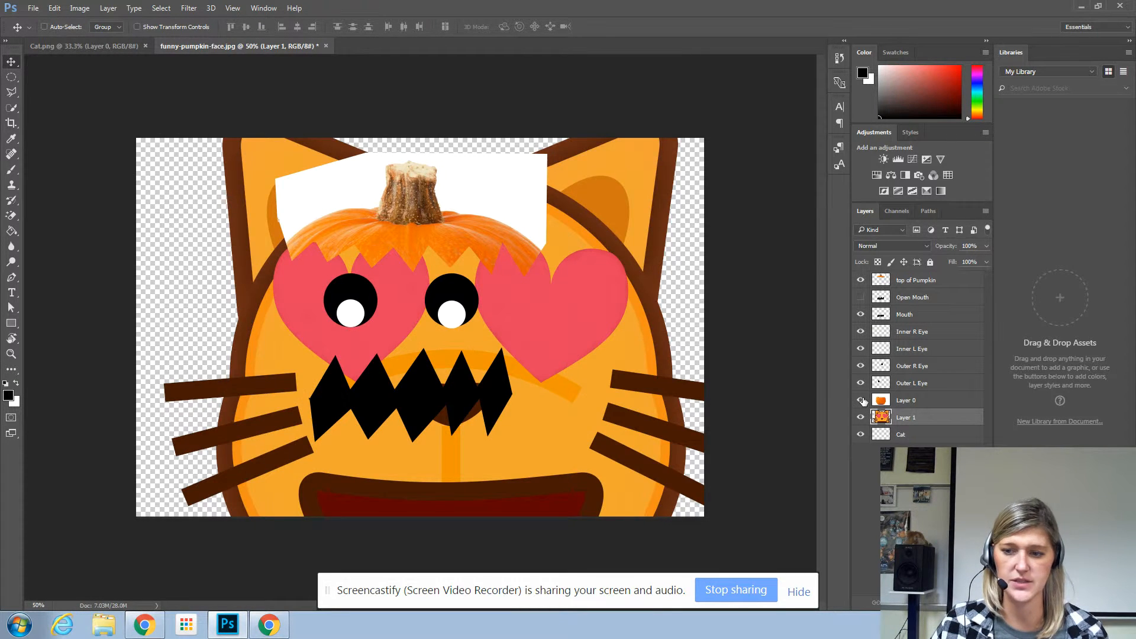
pyautogui.click(862, 401)
pyautogui.moveTo(863, 401); pyautogui.dragTo(859, 281)
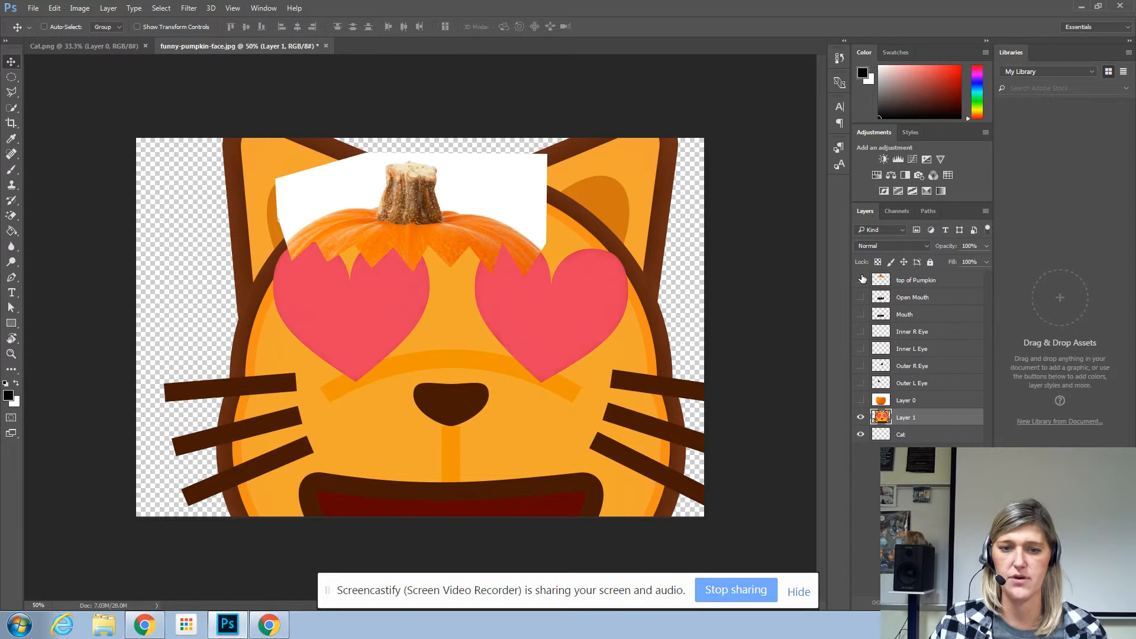
pyautogui.click(862, 280)
# - Scale the cat face down with Free Transform and position it to fit behind the pumpkin's body
pyautogui.hotkey('ctrl', 't')
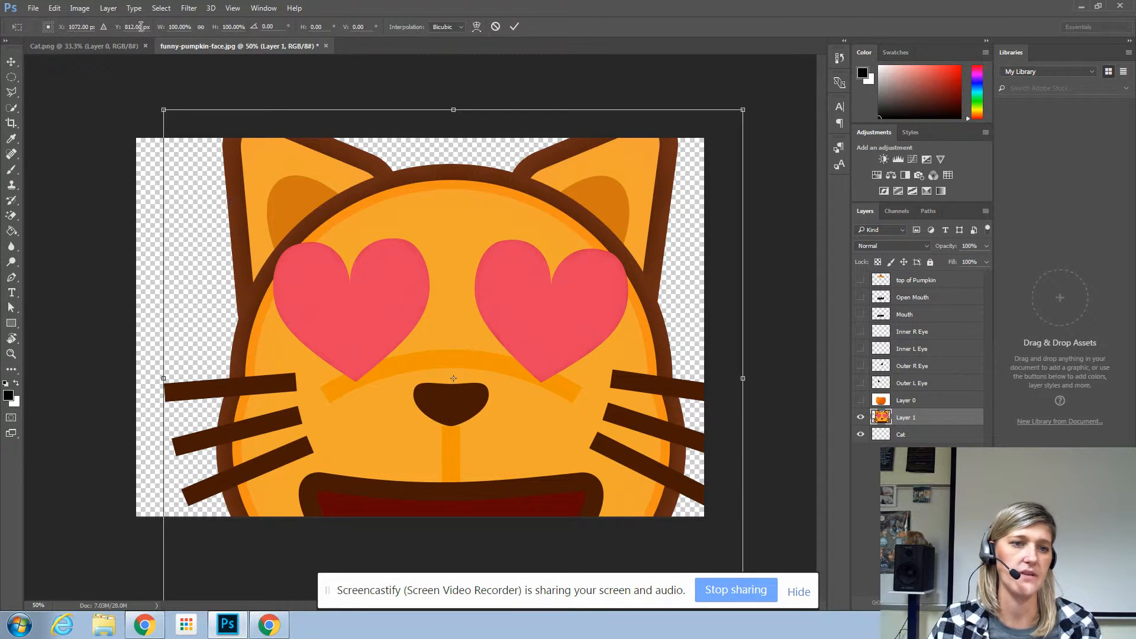
pyautogui.moveTo(165, 107); pyautogui.dragTo(454, 378)
pyautogui.moveTo(634, 468); pyautogui.dragTo(447, 307)
pyautogui.moveTo(277, 219); pyautogui.dragTo(297, 239)
# - Show the pumpkin body, eye, Mouth and top of Pumpkin layers again, leaving Open Mouth hidden
pyautogui.click(862, 400)
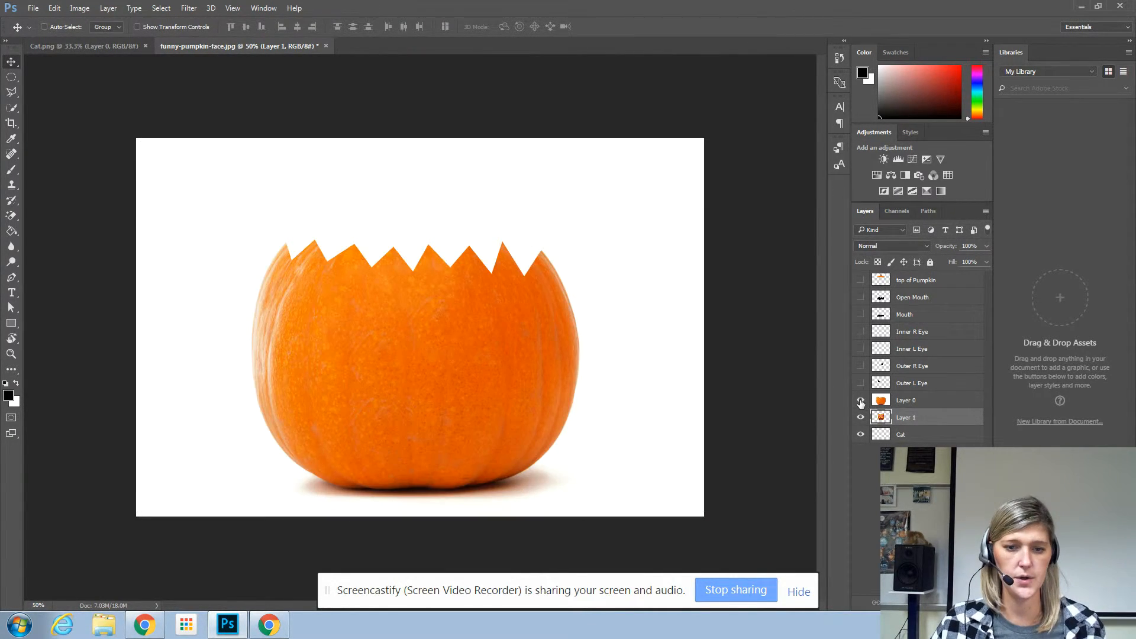
pyautogui.moveTo(864, 381); pyautogui.dragTo(863, 308)
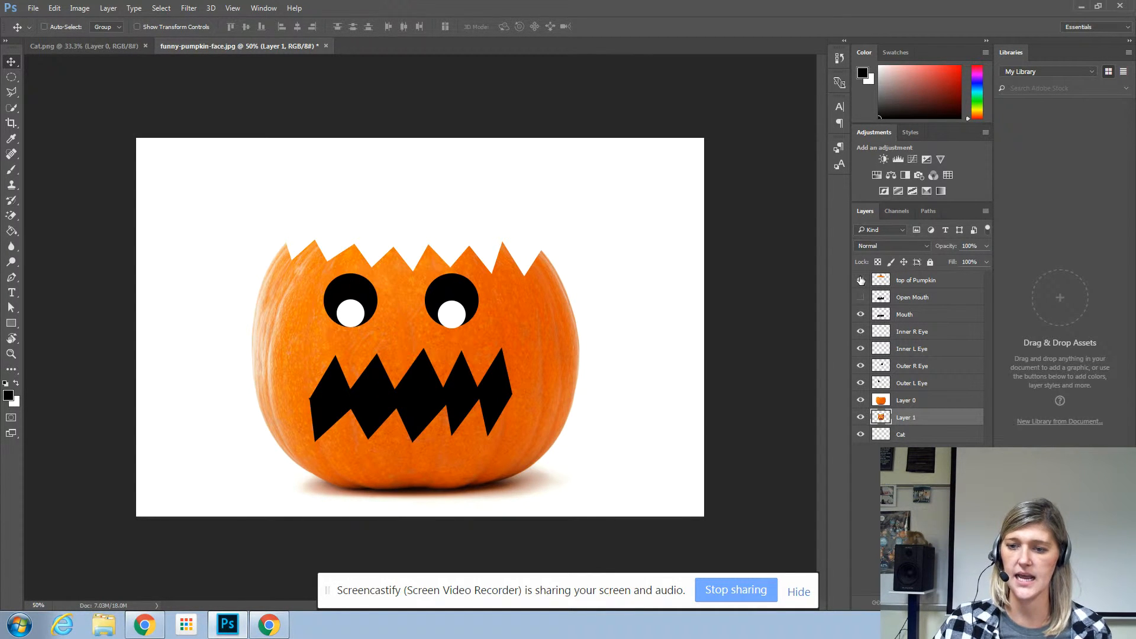
pyautogui.click(861, 280)
# - Hide the layer containing the cat face and rename it "cat"
pyautogui.click(861, 418)
pyautogui.doubleClick(908, 425)
pyautogui.write('c')
pyautogui.press('Return')
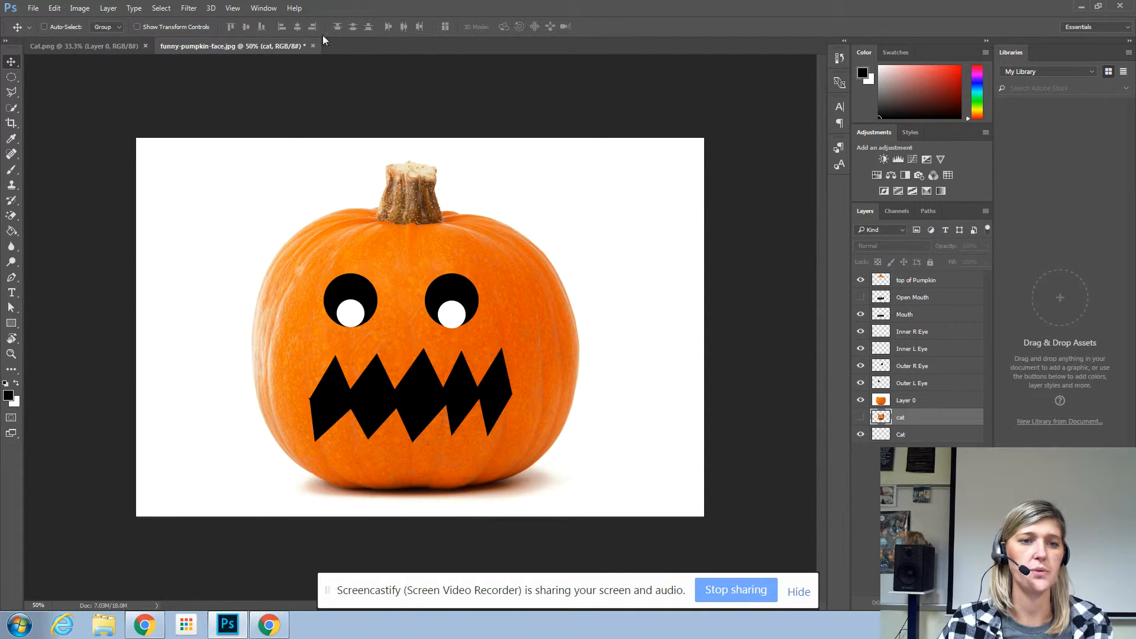
# - Display the Timeline and dismiss the screen-sharing notice covering it
pyautogui.click(264, 8)
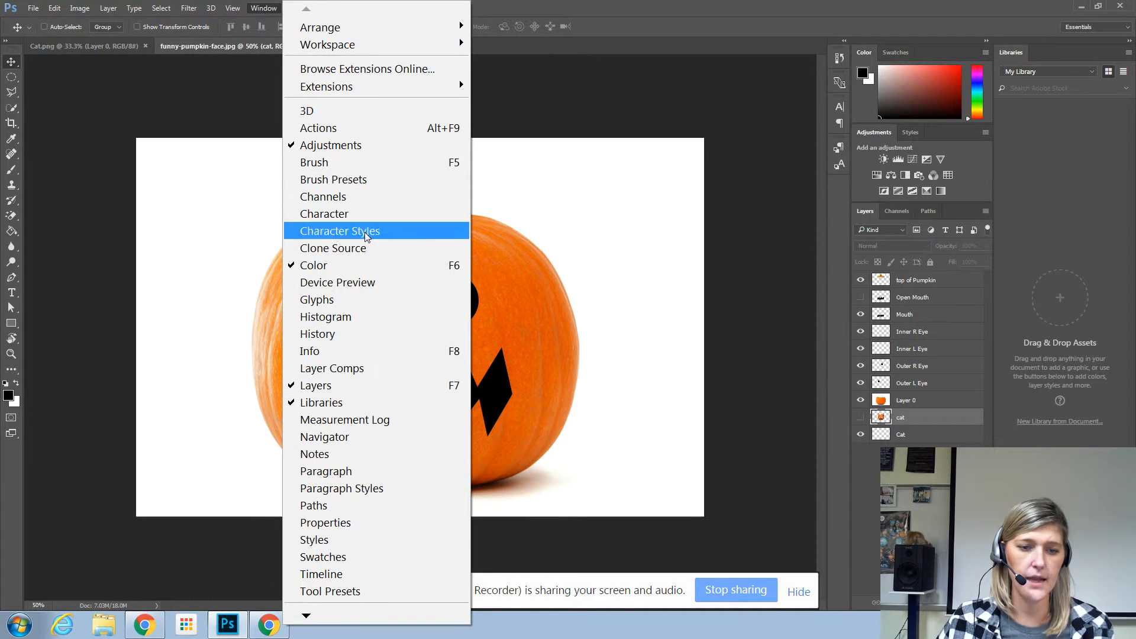
pyautogui.click(323, 574)
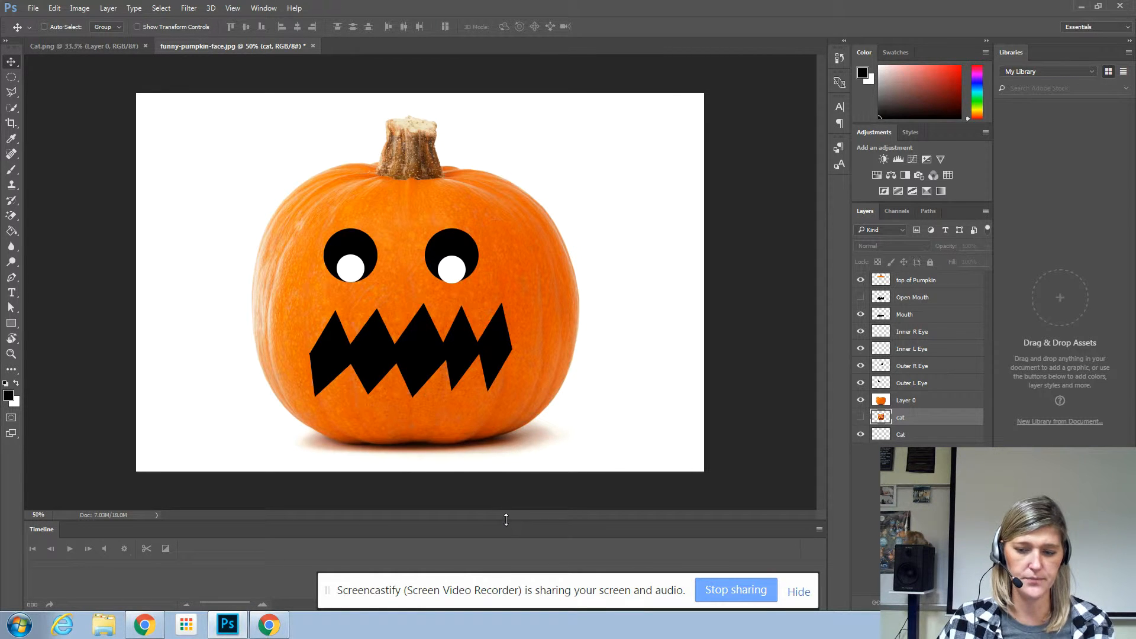
pyautogui.click(800, 592)
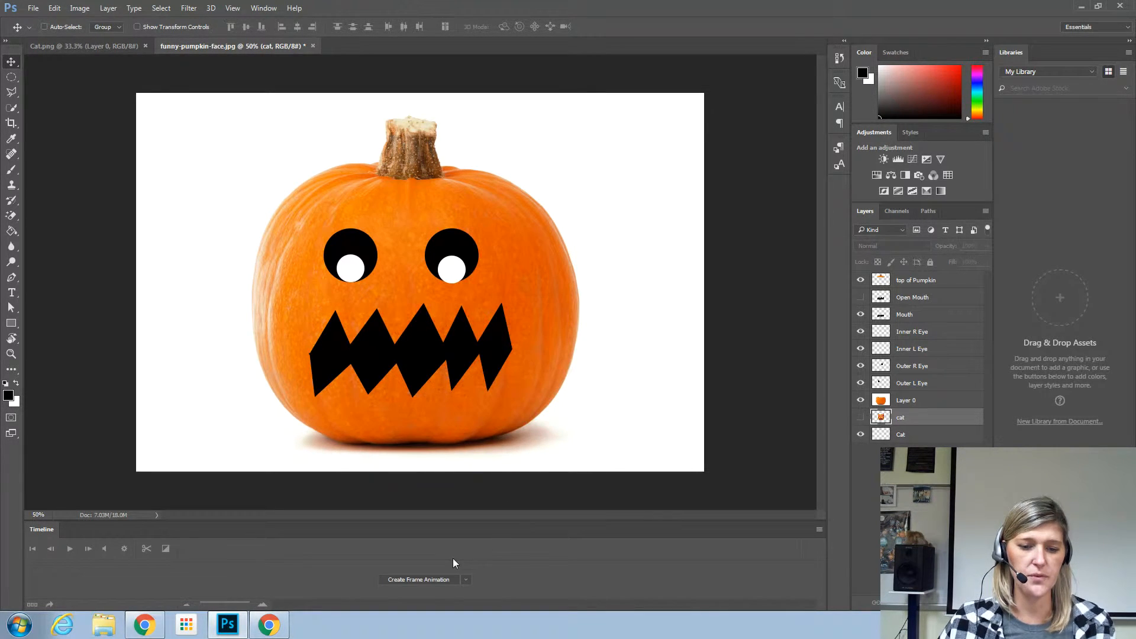
# - Create a frame animation for the pumpkin and add a second frame duplicating the first
pyautogui.click(466, 580)
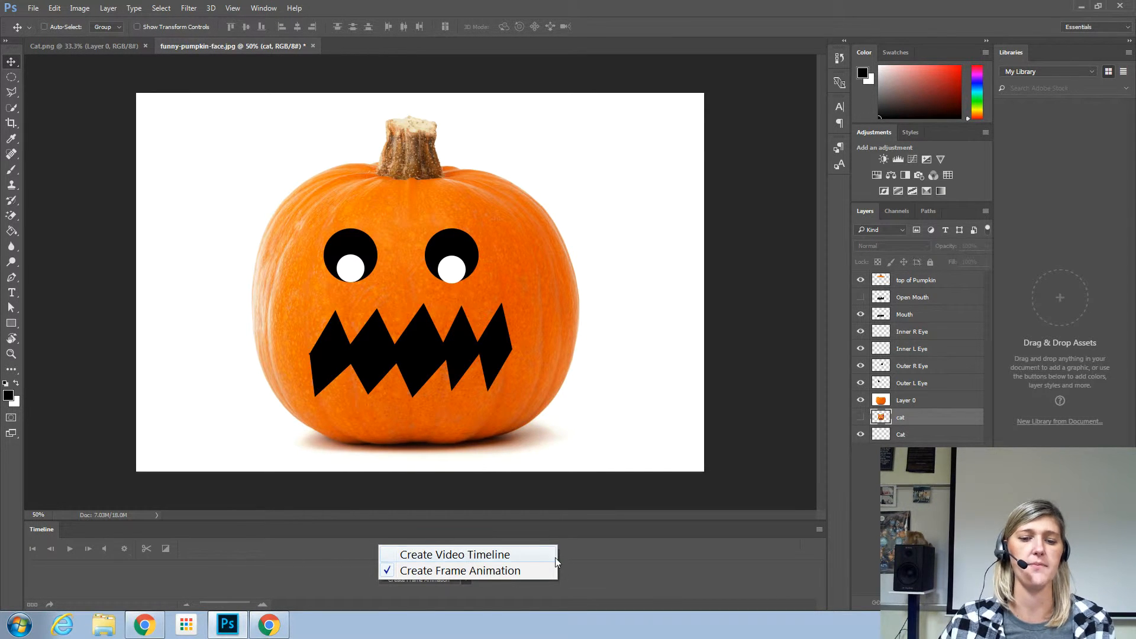
pyautogui.click(517, 570)
pyautogui.click(468, 579)
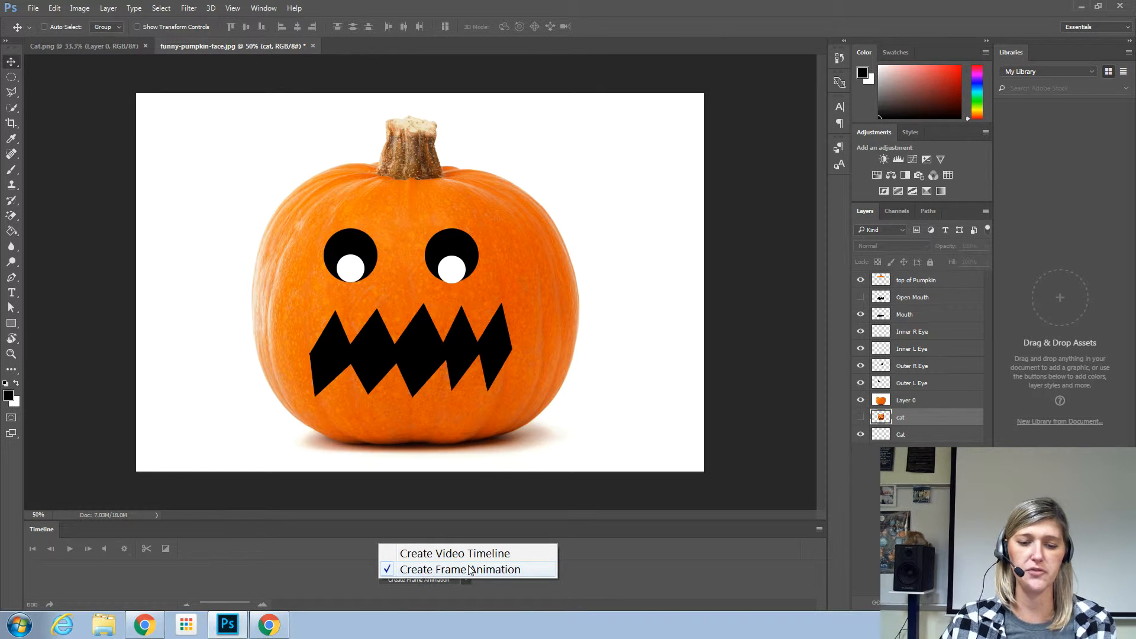
pyautogui.click(588, 575)
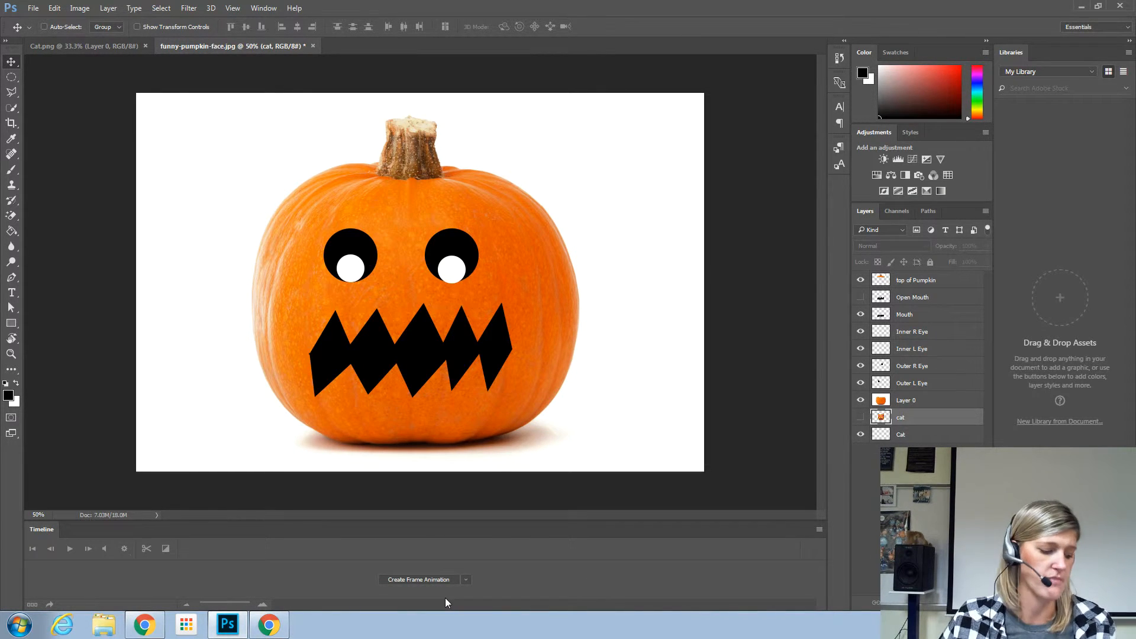
pyautogui.click(421, 580)
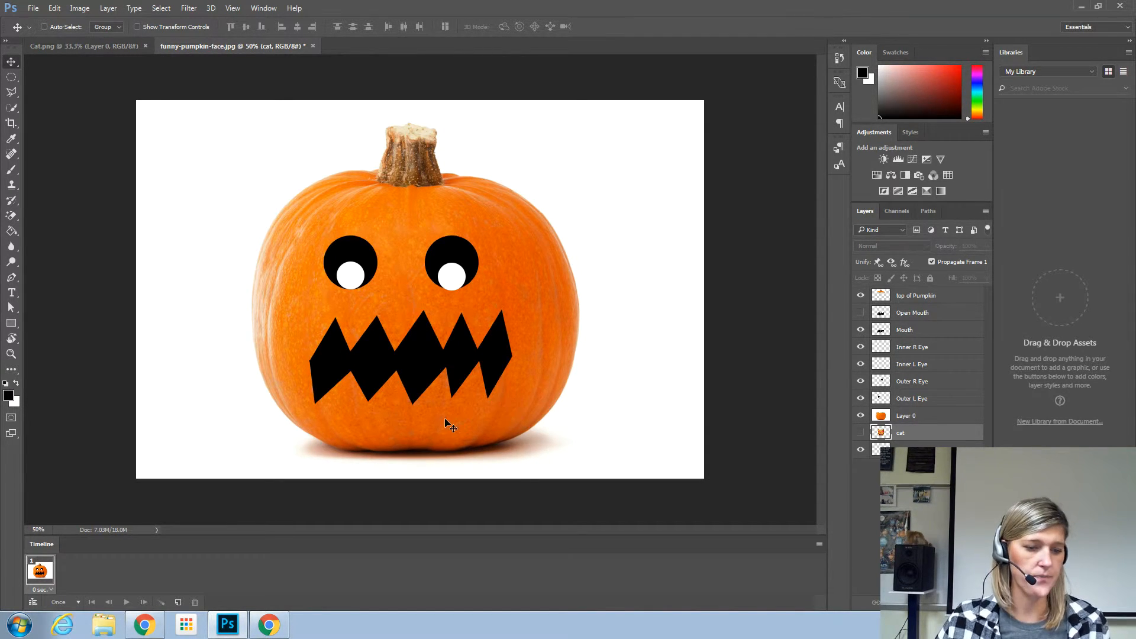
pyautogui.click(179, 604)
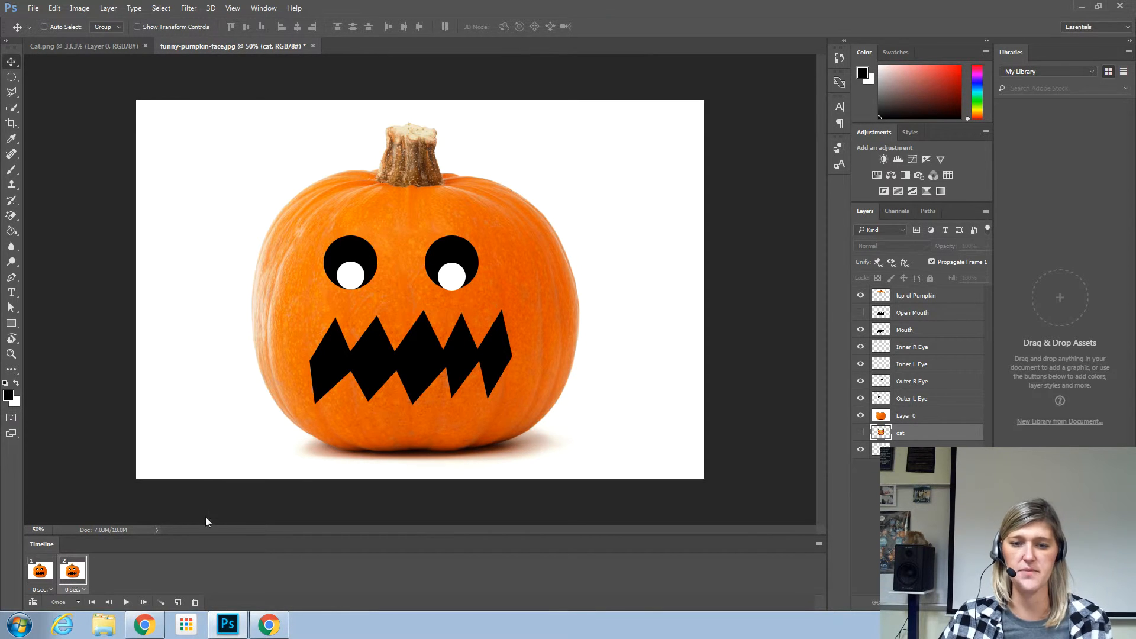
# - In frame 2, shift the Inner L Eye and Inner R Eye to the right side of their black eyes and add a third frame
pyautogui.click(928, 367)
pyautogui.moveTo(342, 287); pyautogui.dragTo(362, 278)
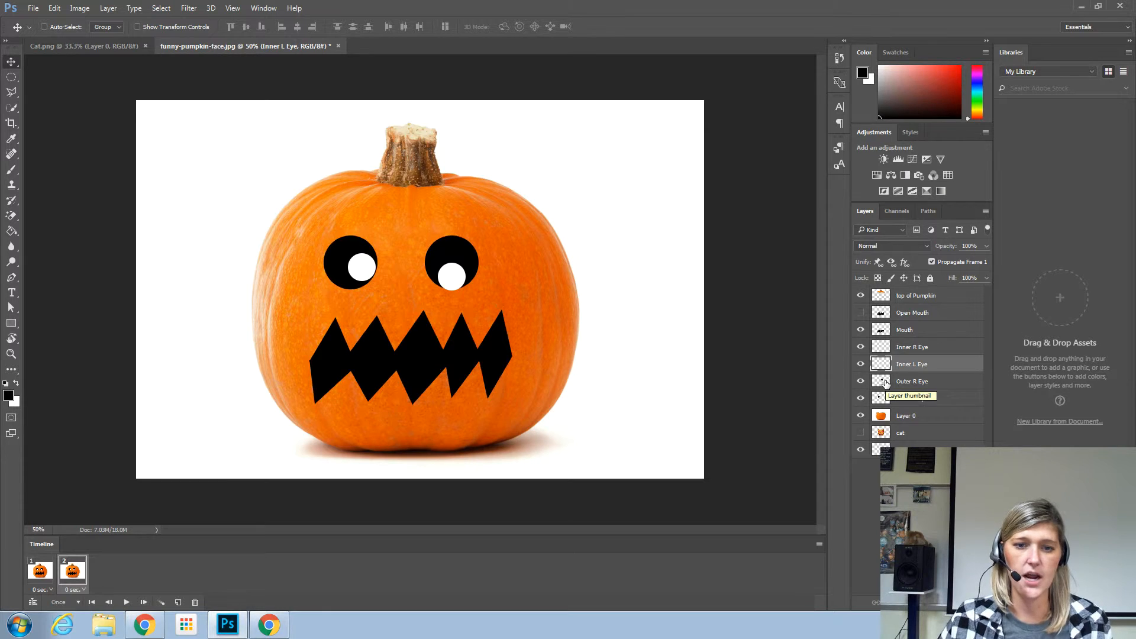
pyautogui.click(913, 351)
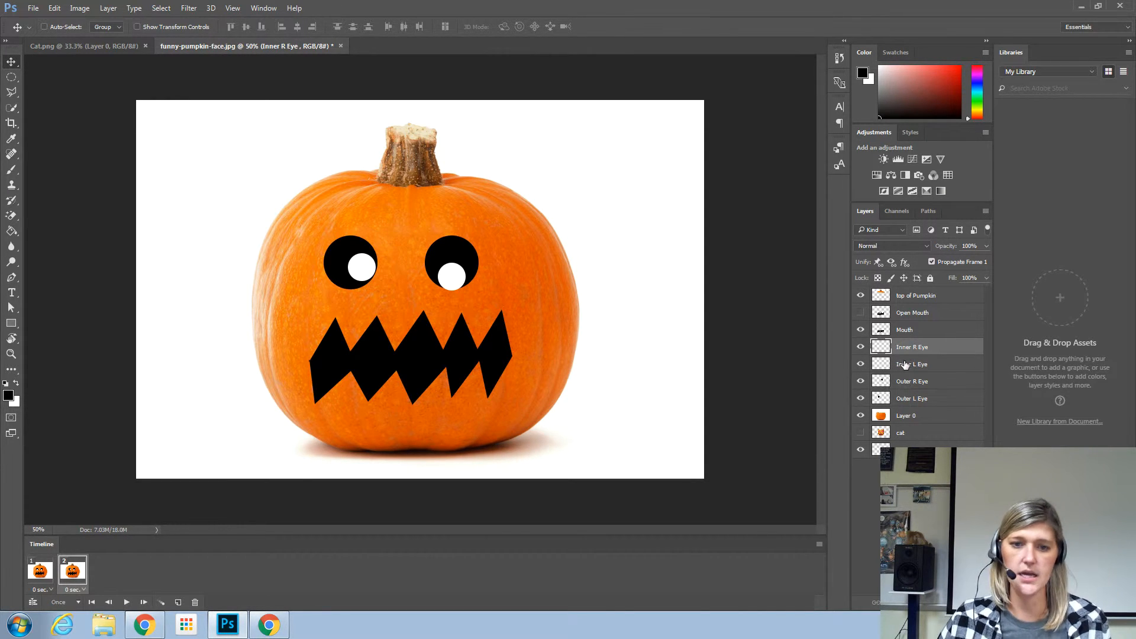
pyautogui.moveTo(450, 281); pyautogui.dragTo(464, 274)
pyautogui.press('Left')
pyautogui.press('Left')
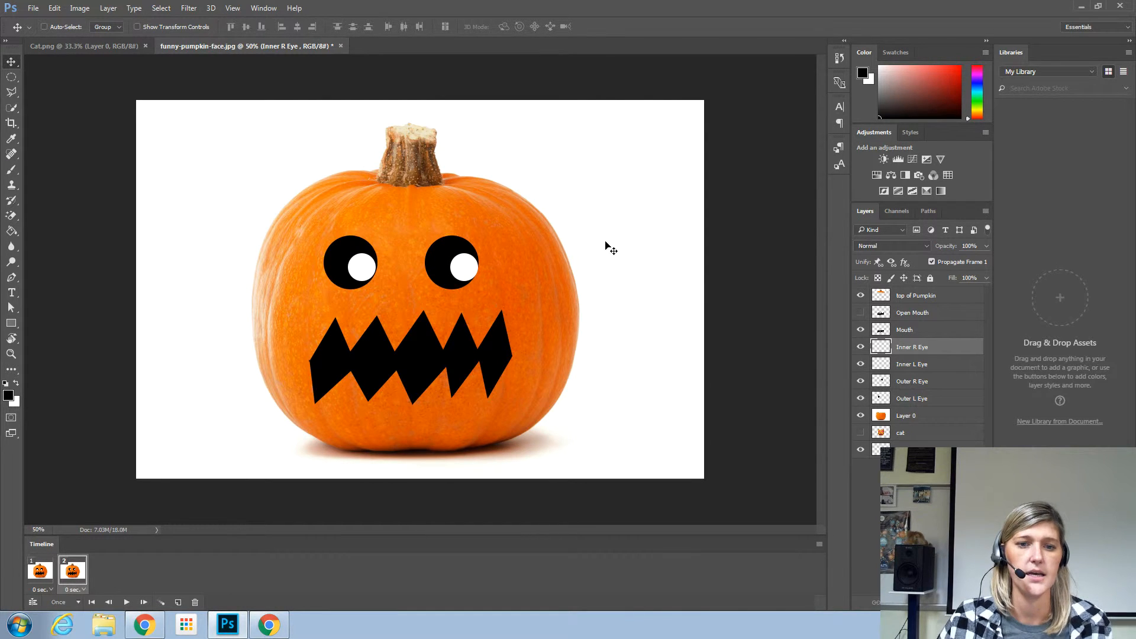
pyautogui.click(42, 570)
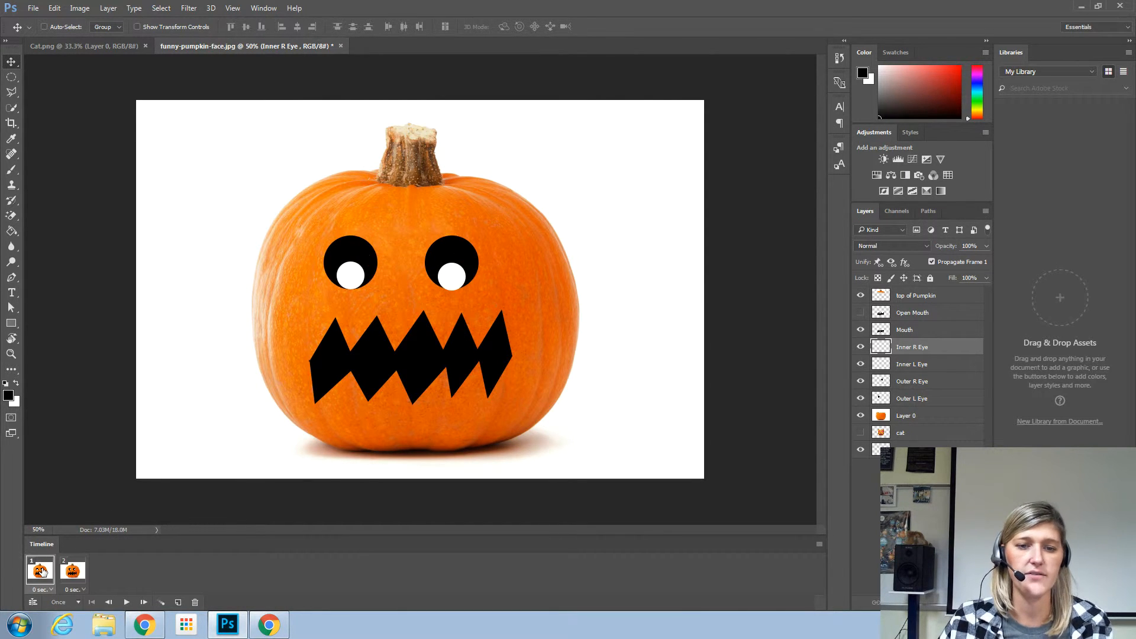
pyautogui.click(76, 575)
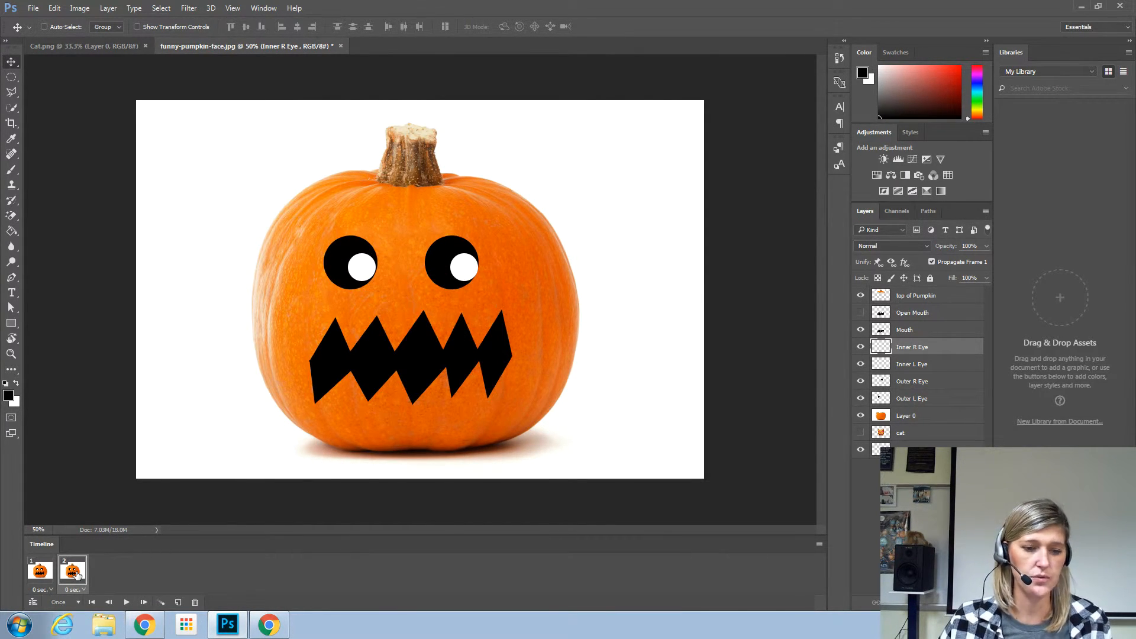
pyautogui.click(178, 603)
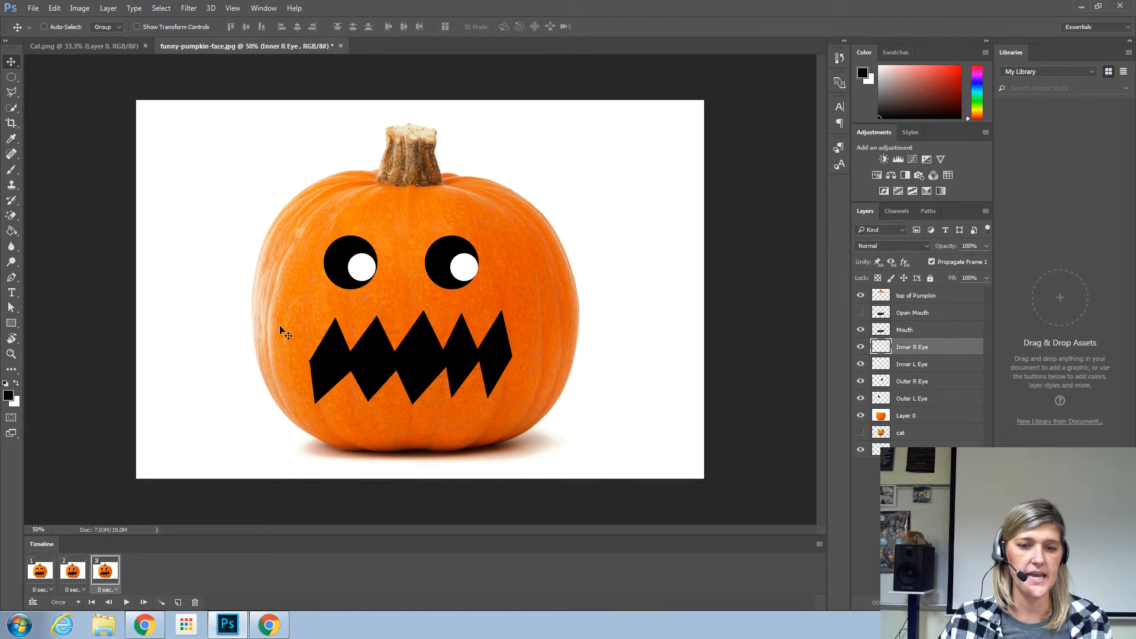
pyautogui.moveTo(472, 271); pyautogui.dragTo(470, 255)
pyautogui.press('Down')
pyautogui.press('Down')
pyautogui.press('Down')
pyautogui.press('Down')
pyautogui.press('Left')
pyautogui.press('Left')
pyautogui.press('Left')
pyautogui.moveTo(353, 283); pyautogui.dragTo(355, 269)
pyautogui.click(54, 8)
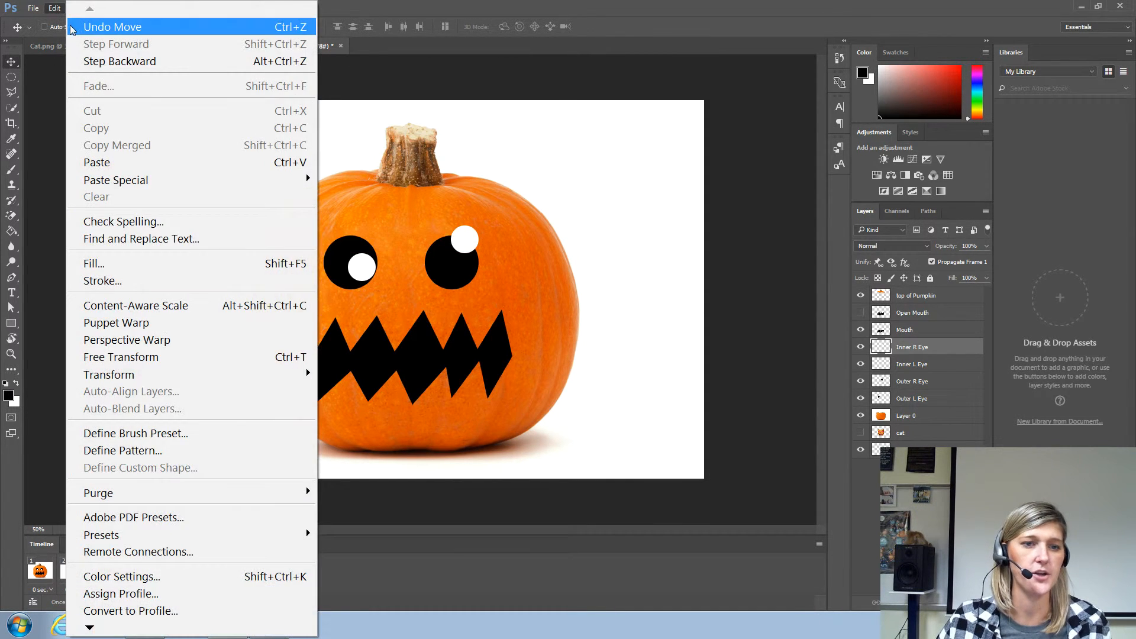
pyautogui.click(113, 27)
# - In frame 3, move the Inner L Eye into the upper-right part of its black eye and compare it with frame 2
pyautogui.click(953, 362)
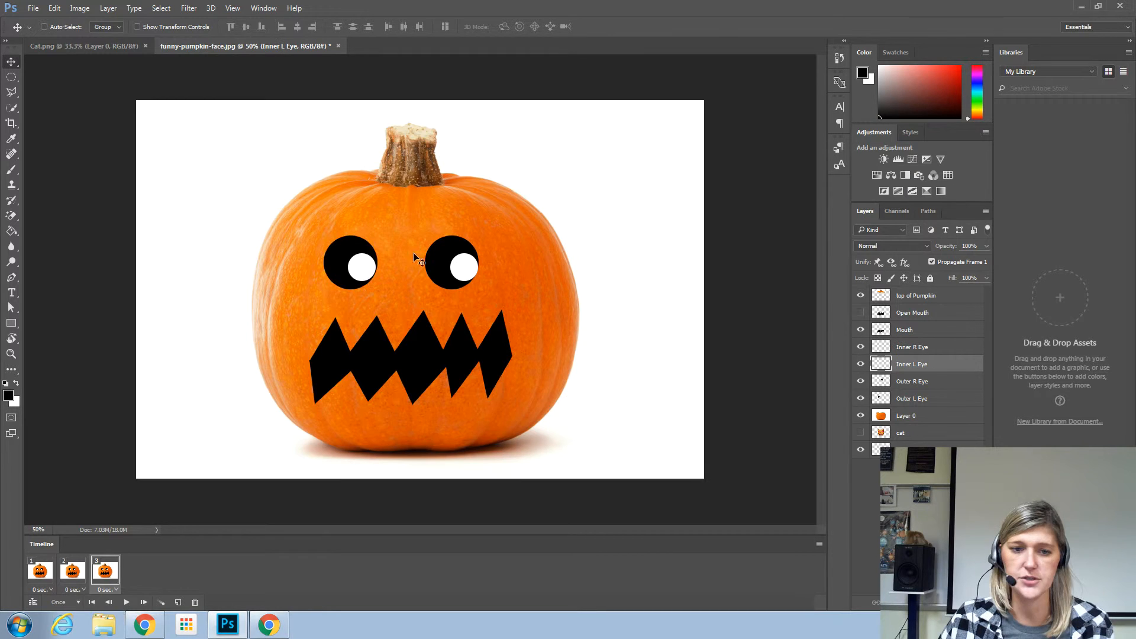
pyautogui.moveTo(366, 268); pyautogui.dragTo(365, 253)
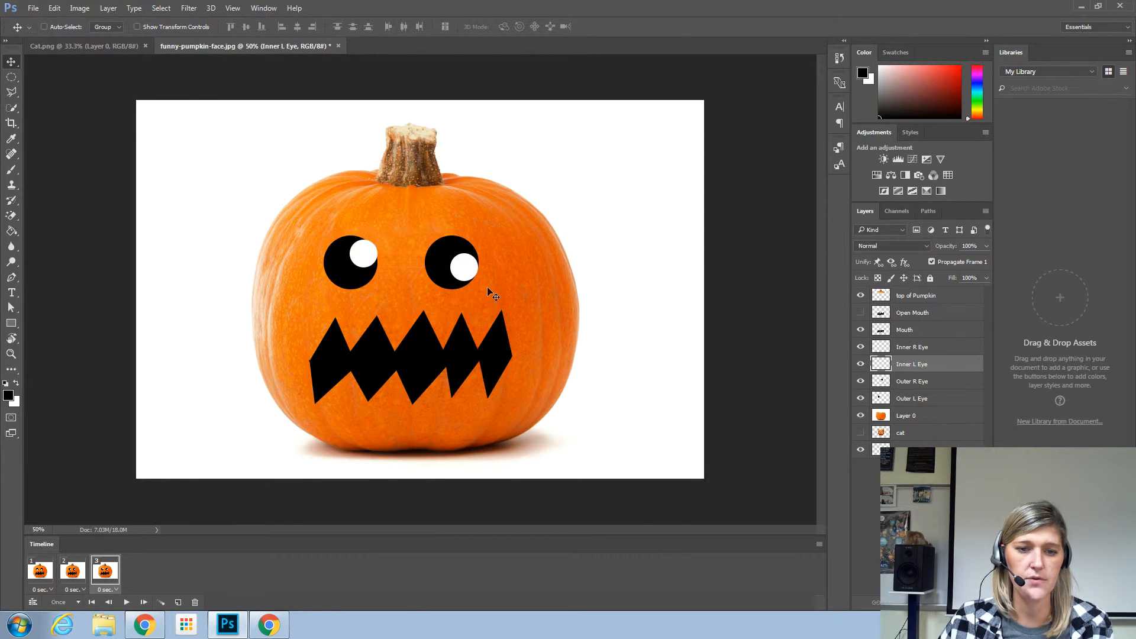
pyautogui.press('Left')
pyautogui.press('Left')
pyautogui.press('Left')
pyautogui.press('Left')
pyautogui.press('Left')
pyautogui.press('Left')
pyautogui.press('Left')
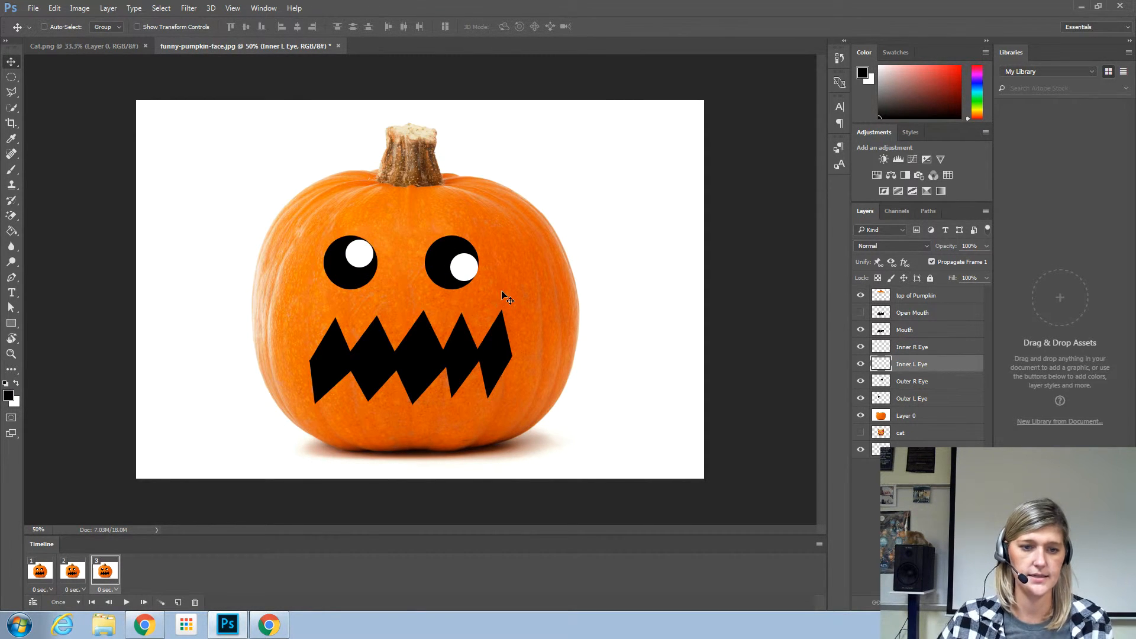
pyautogui.click(68, 571)
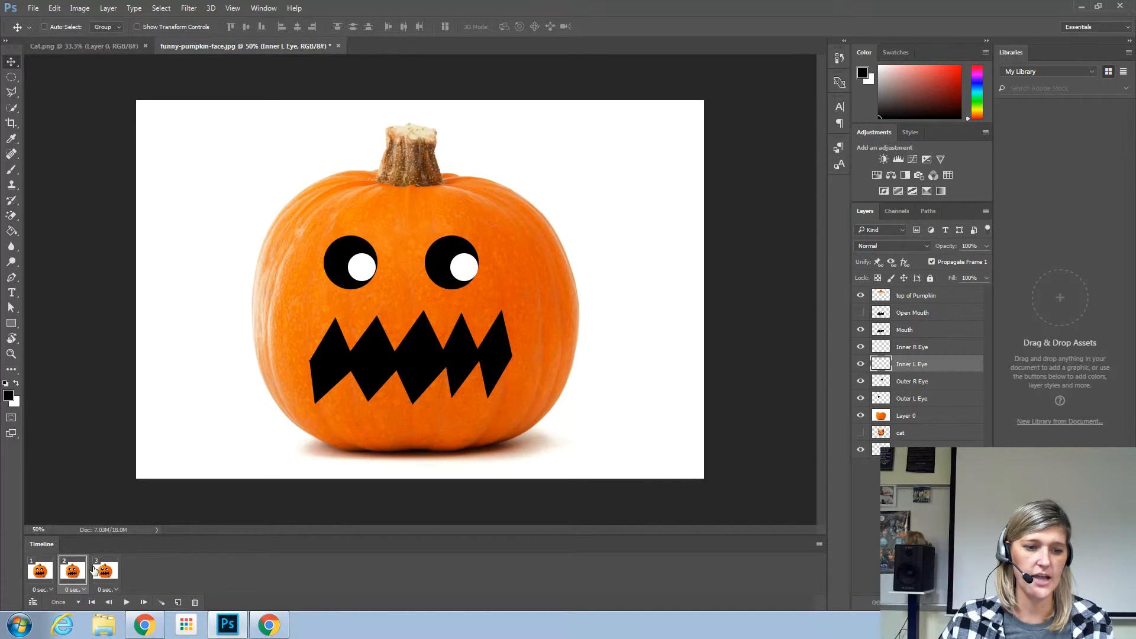
pyautogui.click(100, 571)
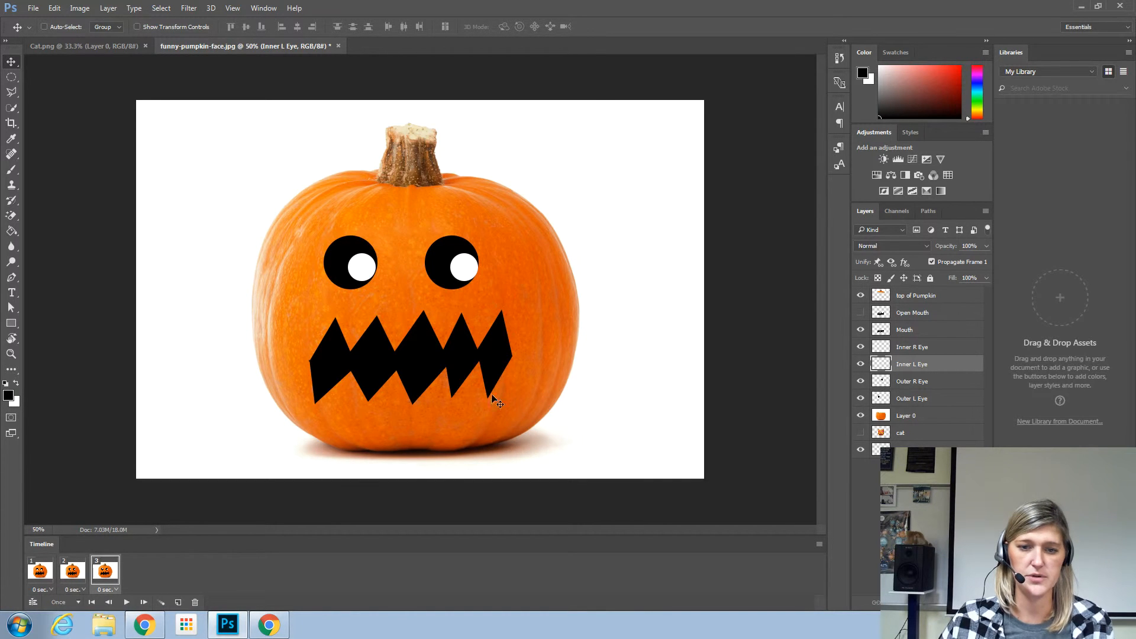
# - In frame 3, move the Inner R Eye into the upper-right part of its black eye to match the other one
pyautogui.click(965, 348)
pyautogui.moveTo(466, 268); pyautogui.dragTo(464, 255)
pyautogui.press('Left')
pyautogui.press('Left')
pyautogui.press('Left')
pyautogui.press('Left')
pyautogui.press('Left')
pyautogui.press('Left')
pyautogui.press('Left')
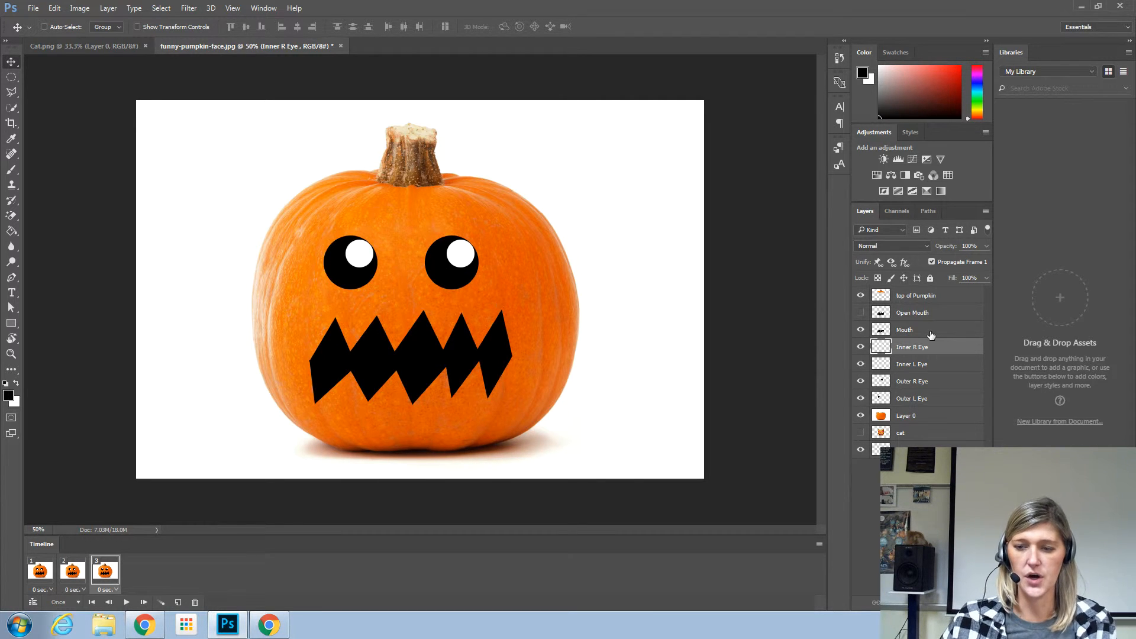
# - Add a fourth frame with both white inner eyes moved to the top centre of their black eyes
pyautogui.click(178, 602)
pyautogui.moveTo(462, 263); pyautogui.dragTo(453, 255)
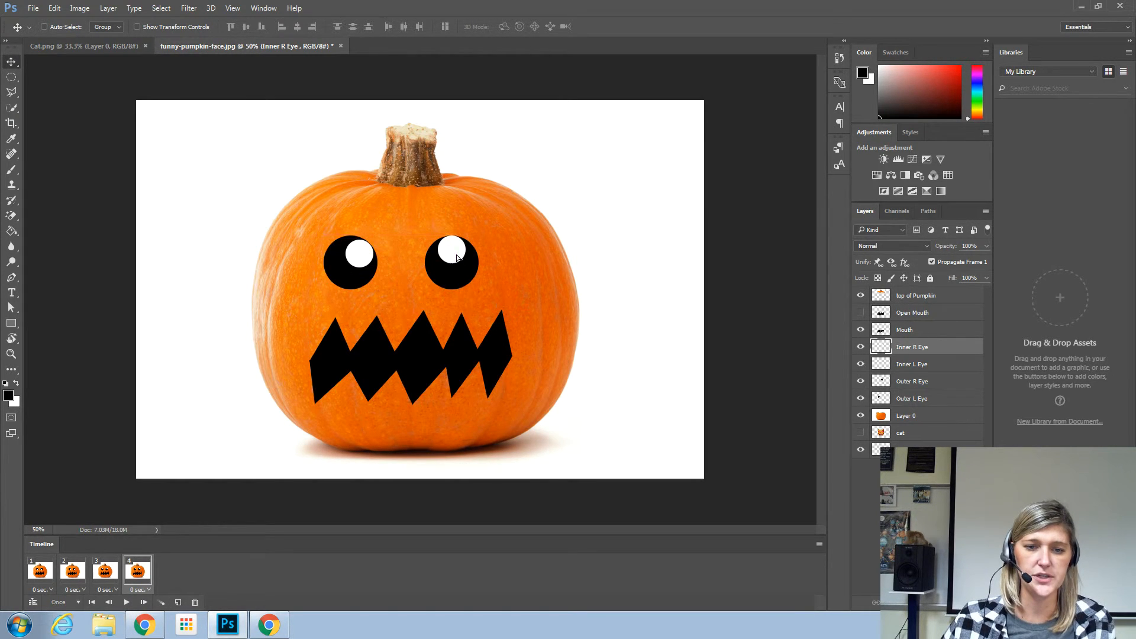
pyautogui.keyDown('ctrl'); pyautogui.click(364, 264); pyautogui.keyUp('ctrl')
pyautogui.moveTo(364, 265); pyautogui.dragTo(355, 260)
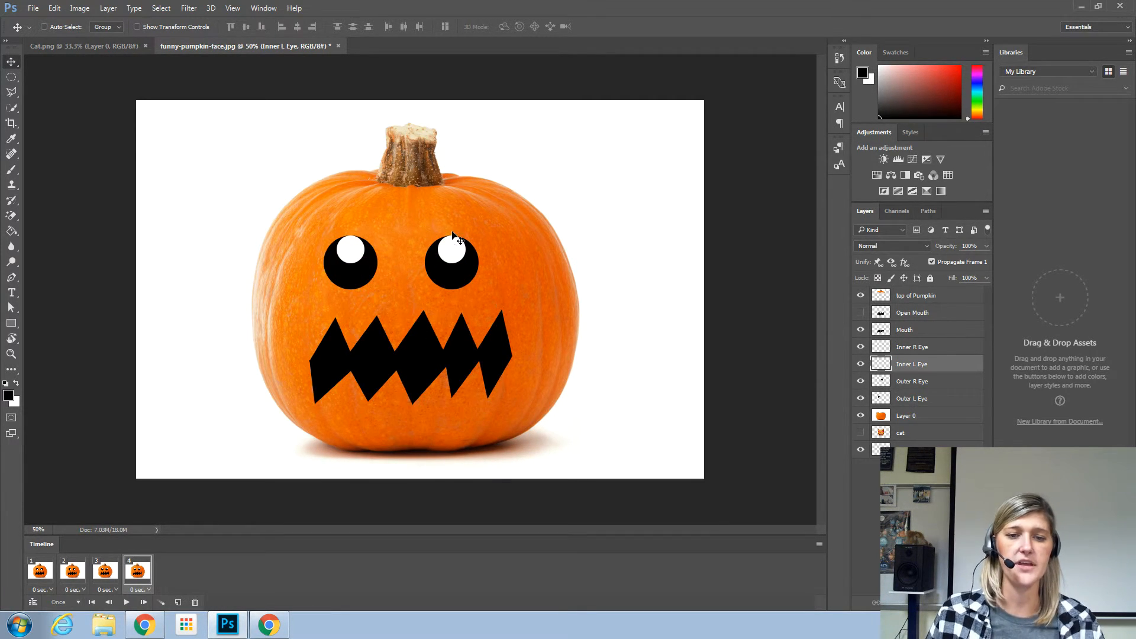
# - Add a fifth frame and raise the top of Pumpkin layer slightly to open a narrow zigzag gap
pyautogui.click(179, 603)
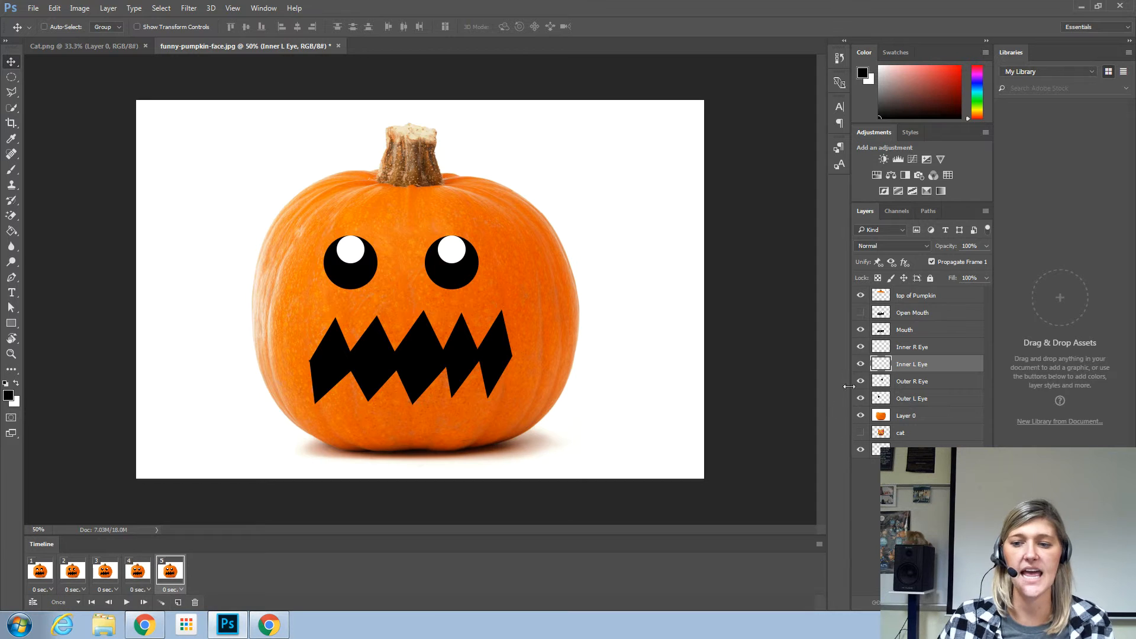
pyautogui.click(918, 296)
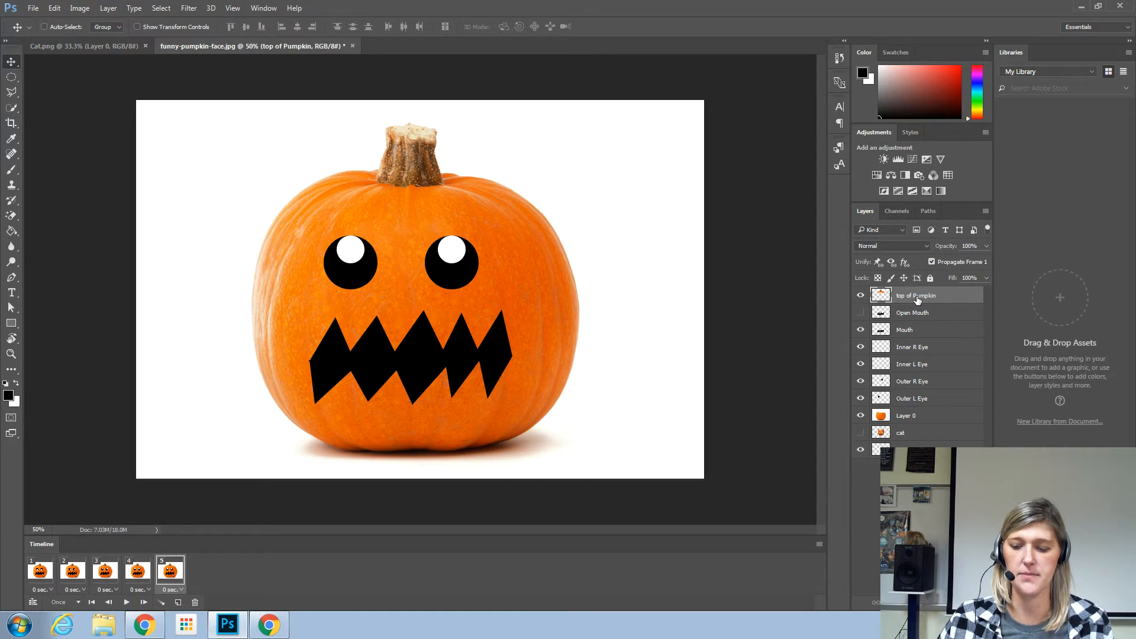
pyautogui.press('Up')
pyautogui.press('Up')
pyautogui.press('Up')
pyautogui.press('Up')
pyautogui.press('Up')
pyautogui.press('Up')
pyautogui.press('Up')
pyautogui.press('Up')
pyautogui.press('Up')
pyautogui.press('Up')
pyautogui.press('Up')
pyautogui.press('Up')
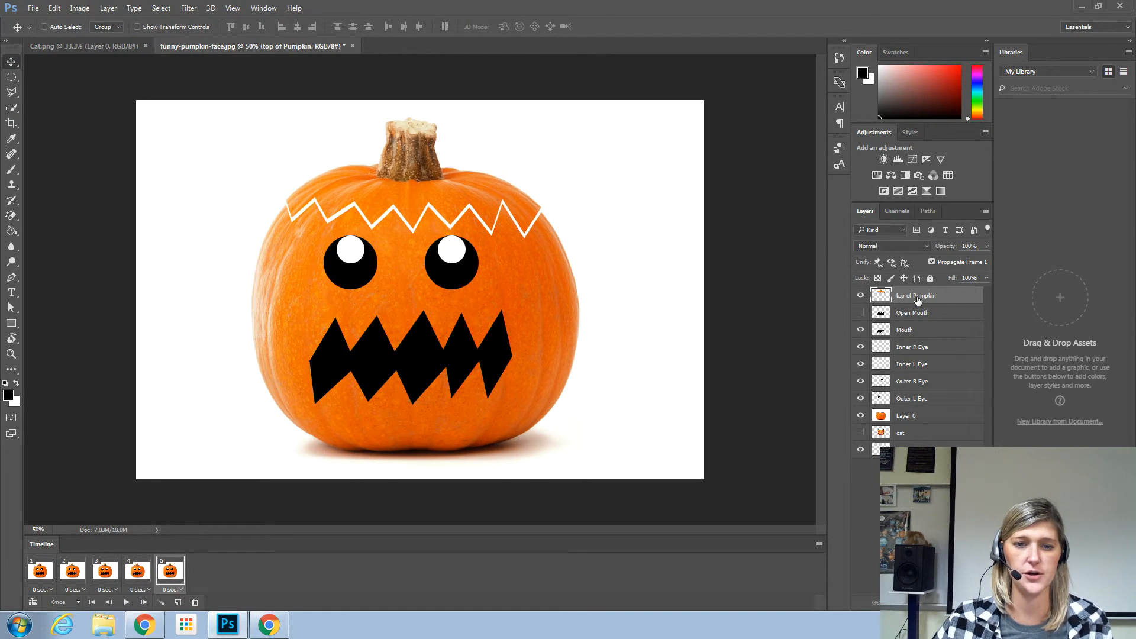
pyautogui.press('Up')
pyautogui.click(137, 571)
pyautogui.click(166, 573)
pyautogui.hotkey('shift', 'Up')
pyautogui.hotkey('shift', 'Up')
pyautogui.hotkey('shift', 'Up')
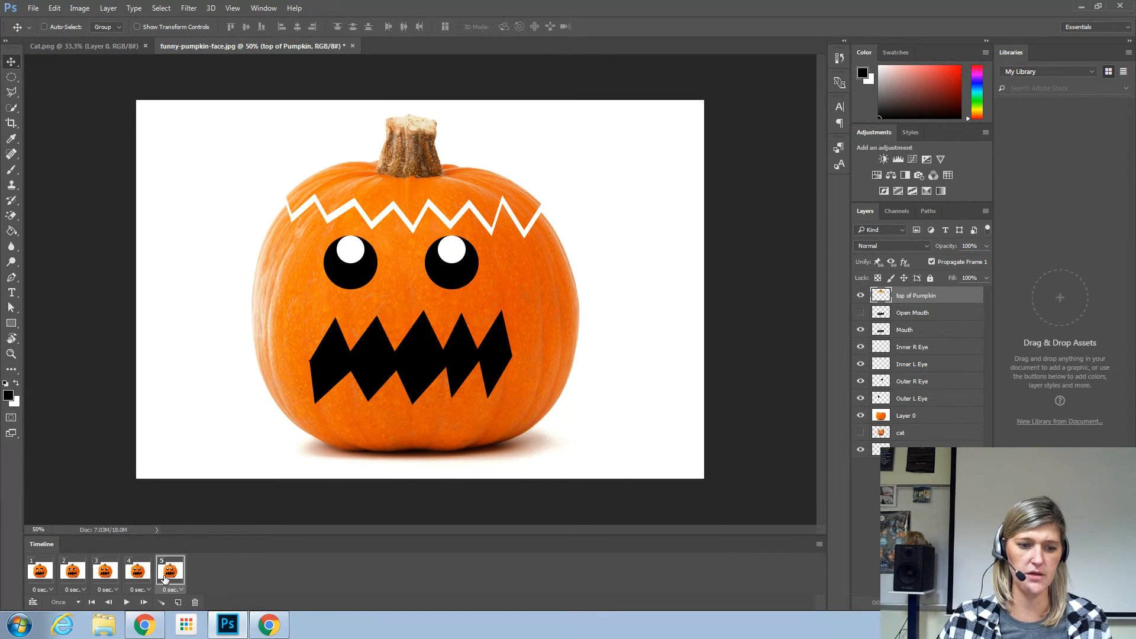
# - Add a sixth frame and raise the top of Pumpkin layer further until its stem meets the canvas's upper edge
pyautogui.click(178, 603)
pyautogui.hotkey('shift', 'Up')
pyautogui.hotkey('shift', 'Up')
pyautogui.hotkey('shift', 'Up')
pyautogui.hotkey('shift', 'Up')
pyautogui.hotkey('shift', 'Up')
pyautogui.hotkey('shift', 'Up')
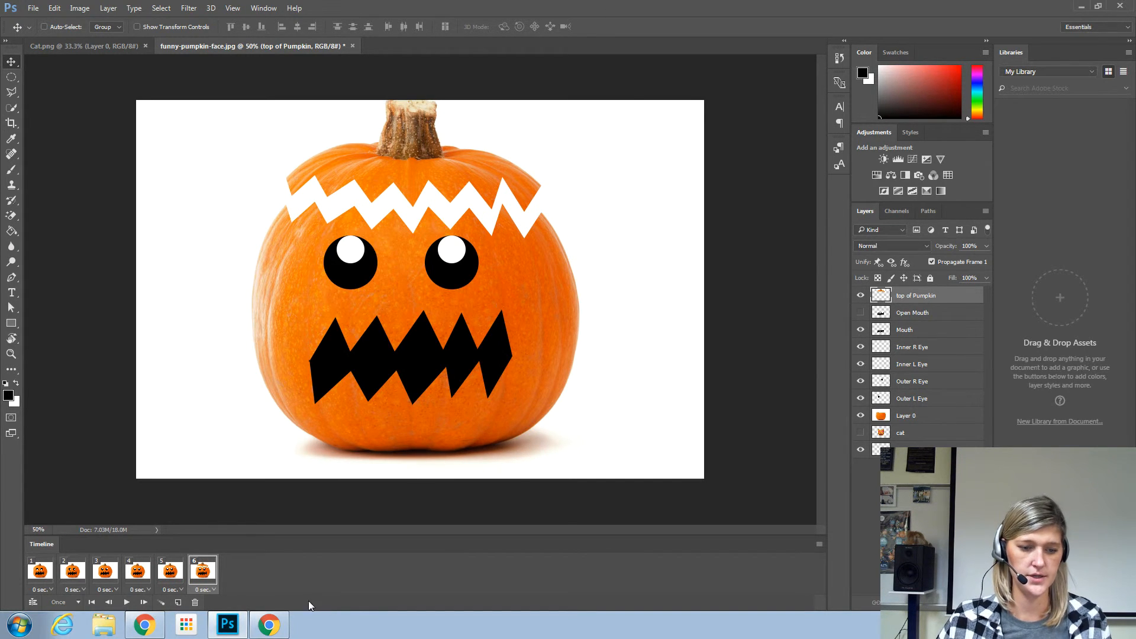
# - Add a seventh frame and raise the top of Pumpkin layer until part of its stem leaves the canvas
pyautogui.click(178, 603)
pyautogui.hotkey('shift', 'Up')
pyautogui.hotkey('shift', 'Up')
pyautogui.hotkey('shift', 'Up')
pyautogui.hotkey('shift', 'Up')
pyautogui.hotkey('shift', 'Up')
pyautogui.hotkey('shift', 'Up')
pyautogui.hotkey('shift', 'Up')
pyautogui.hotkey('shift', 'Up')
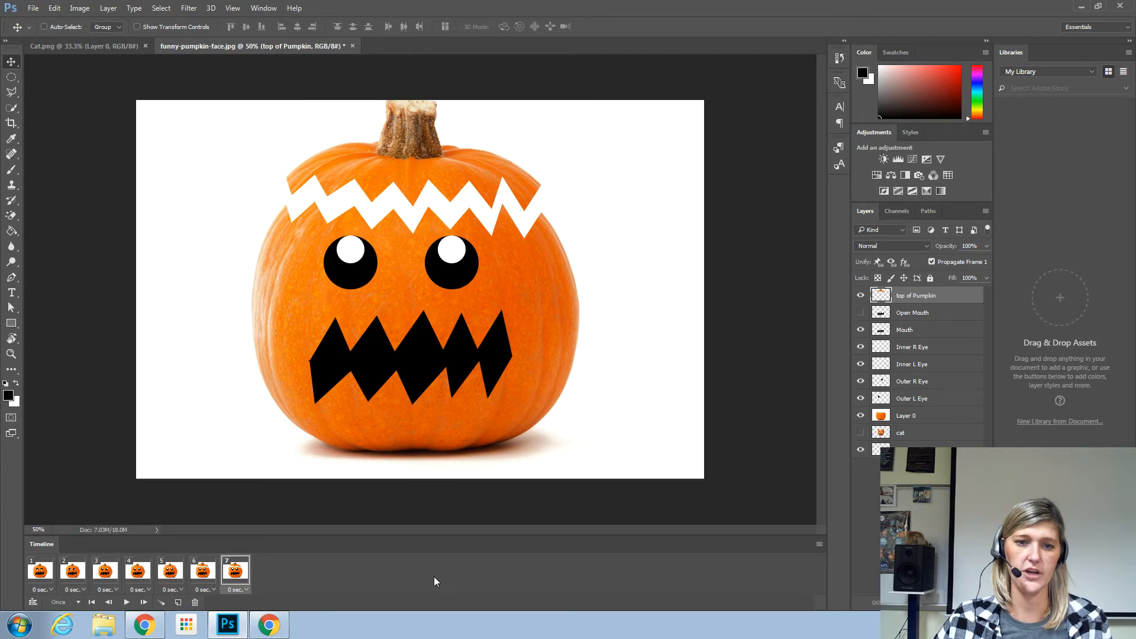
pyautogui.hotkey('shift', 'Up')
pyautogui.hotkey('shift', 'Up')
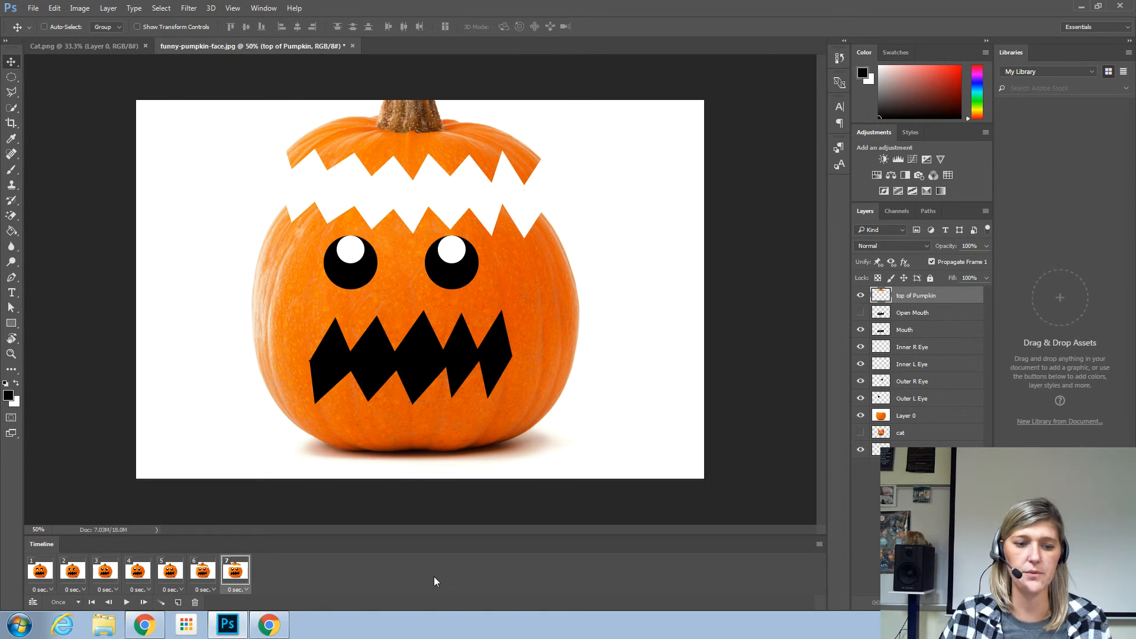
# - Add an eighth frame with the pumpkin top raised until most of its stem is off the canvas, and play the animation from frame 1
pyautogui.click(178, 603)
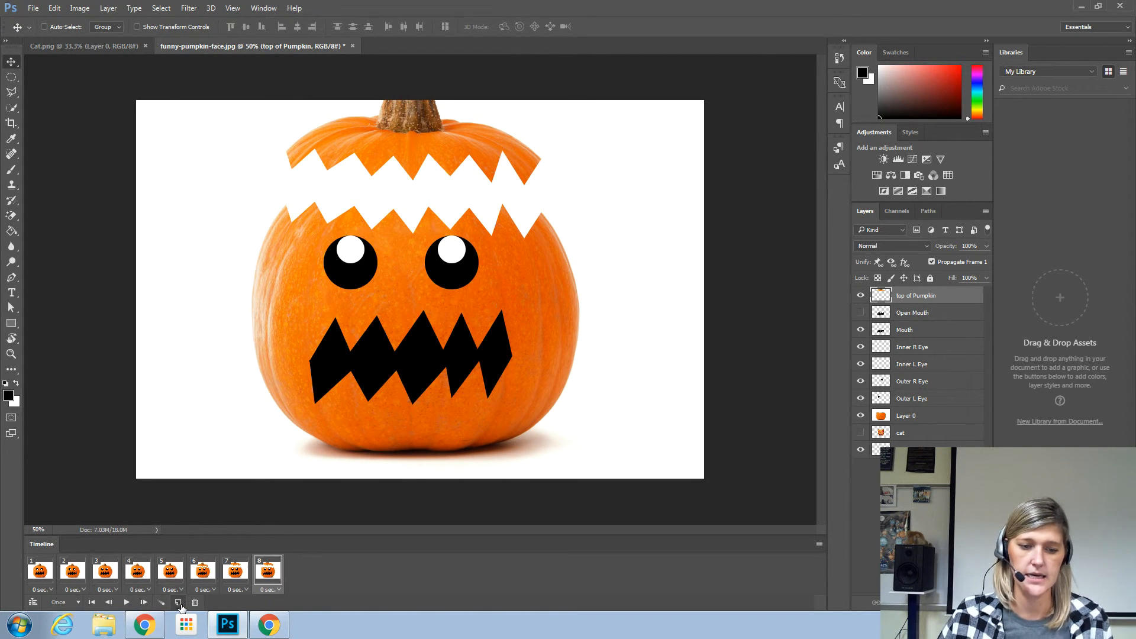
pyautogui.hotkey('shift', 'Up')
pyautogui.hotkey('shift', 'Up')
pyautogui.hotkey('shift', 'Up')
pyautogui.hotkey('shift', 'Up')
pyautogui.hotkey('shift', 'Up')
pyautogui.hotkey('shift', 'Up')
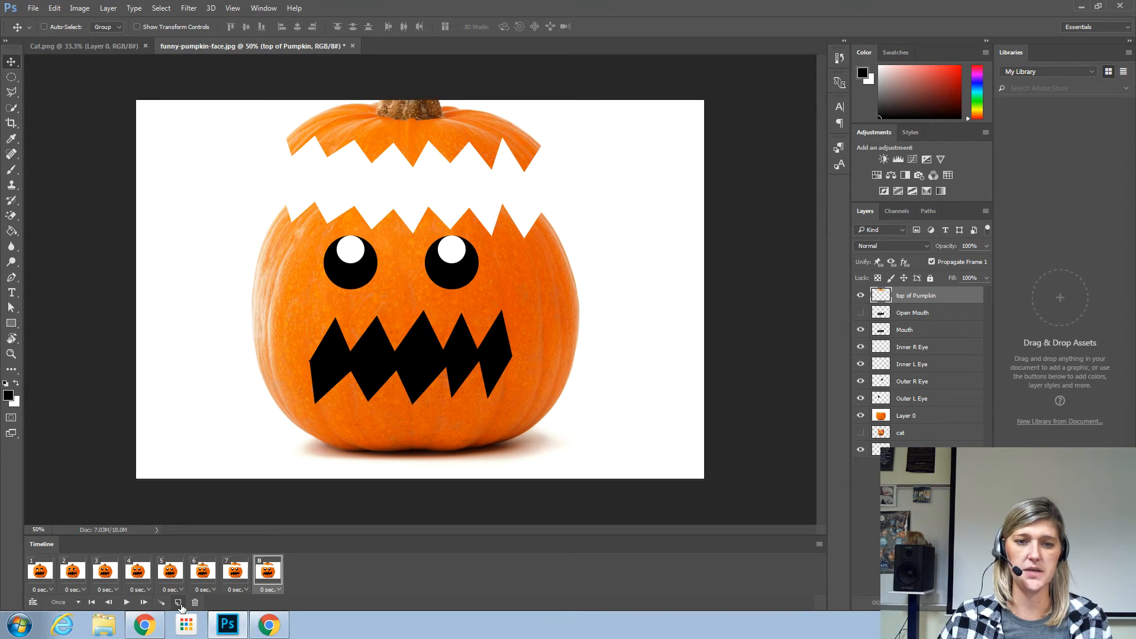
pyautogui.hotkey('shift', 'Up')
pyautogui.hotkey('shift', 'Up')
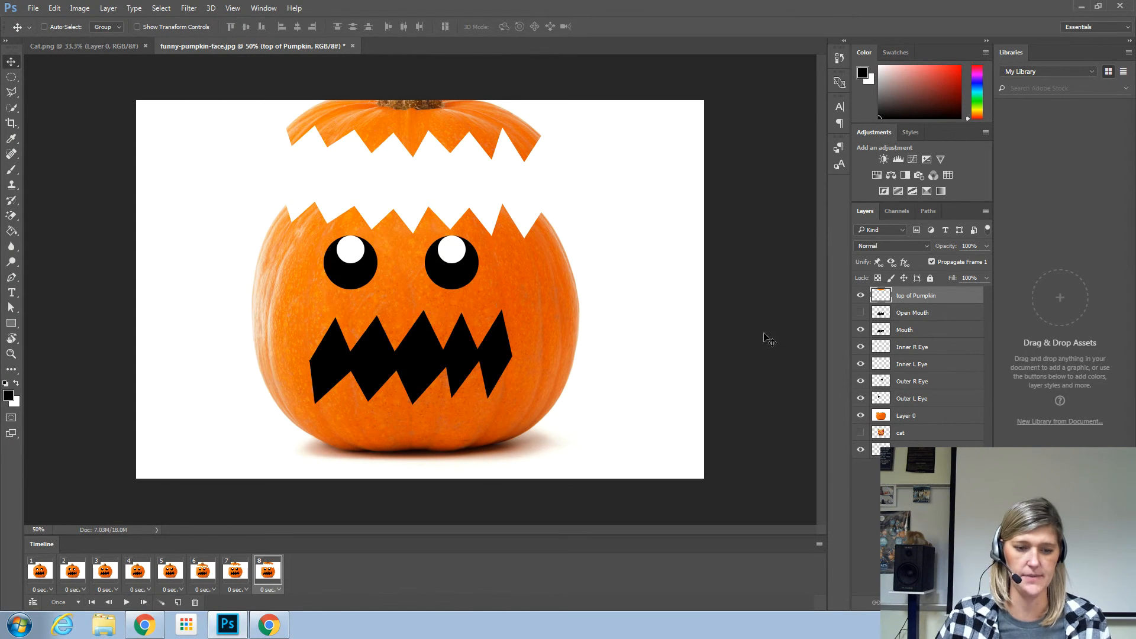
pyautogui.click(35, 572)
pyautogui.click(127, 603)
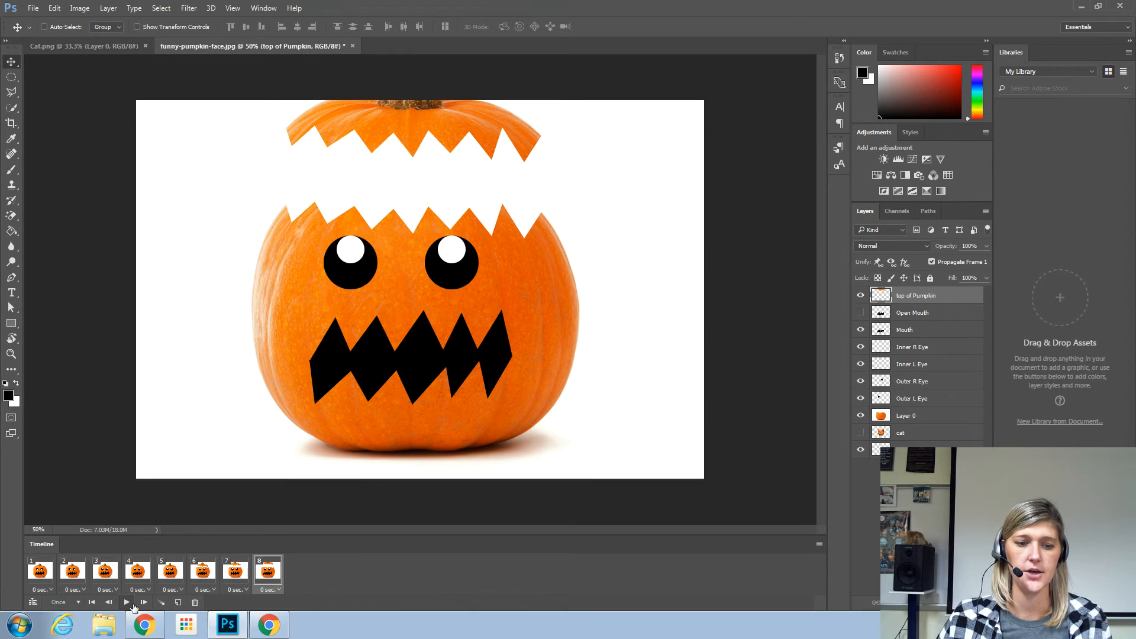
# - Add a ninth frame and show the cat layer in it
pyautogui.click(178, 603)
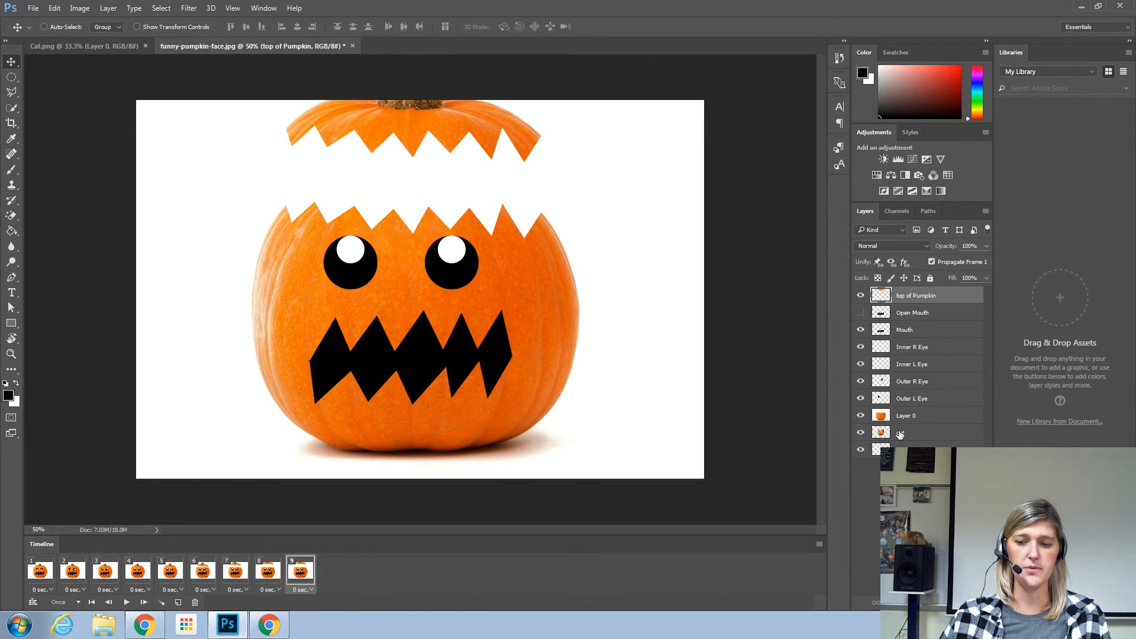
pyautogui.click(921, 436)
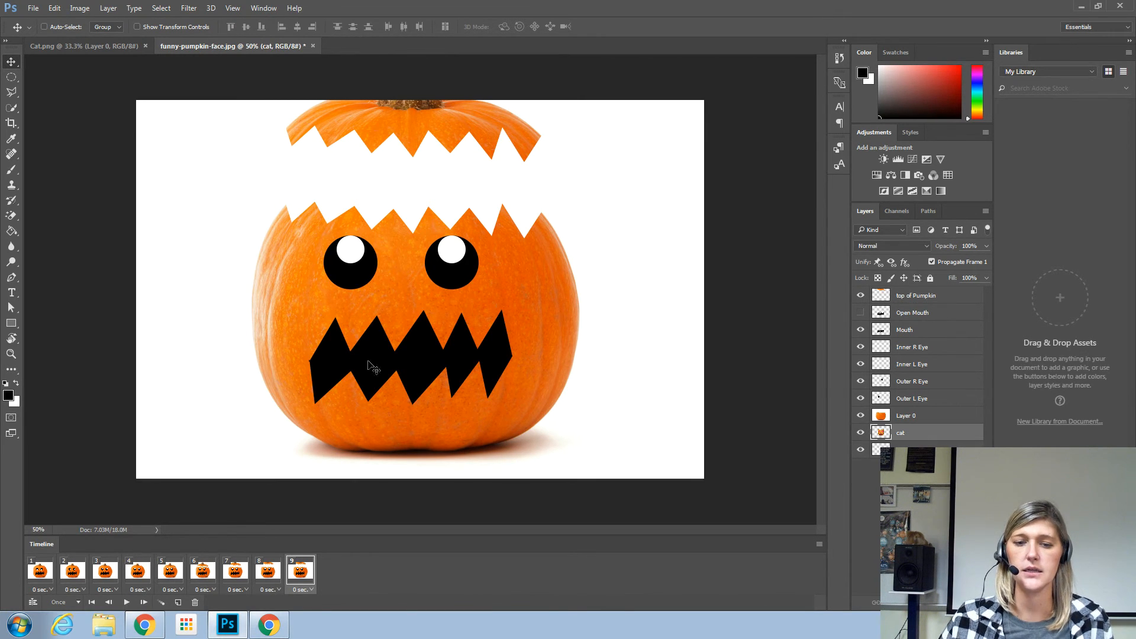
# - Place the cat layer above Layer 0 and position the cat so its ears rise above the pumpkin's cut edge
pyautogui.moveTo(439, 335); pyautogui.dragTo(401, 217)
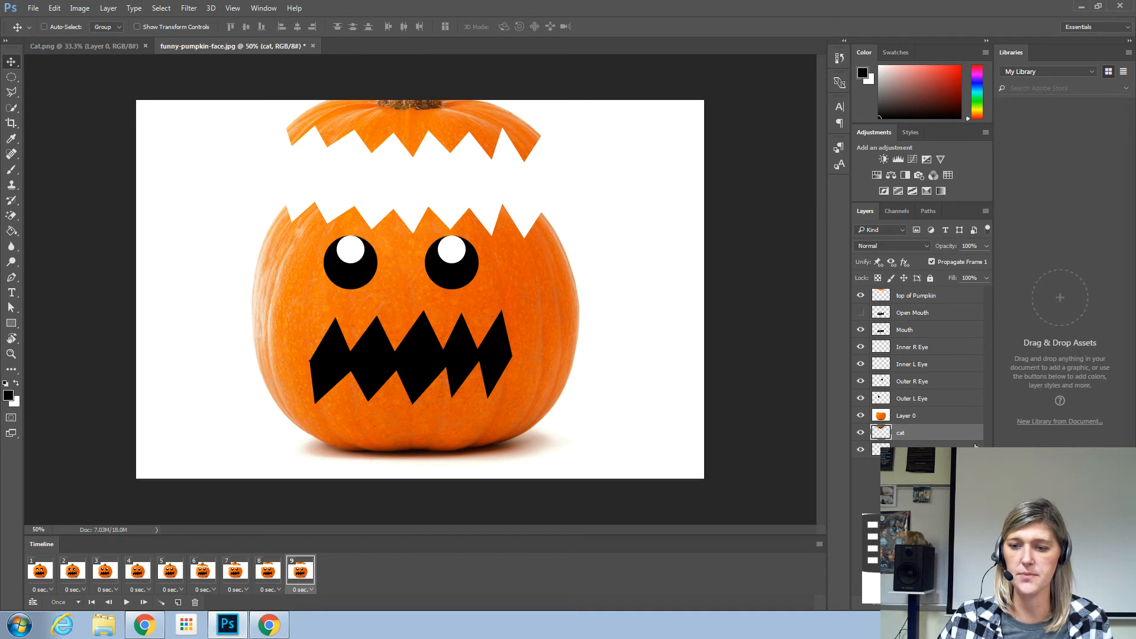
pyautogui.moveTo(901, 433); pyautogui.dragTo(901, 414)
pyautogui.moveTo(444, 176); pyautogui.dragTo(441, 340)
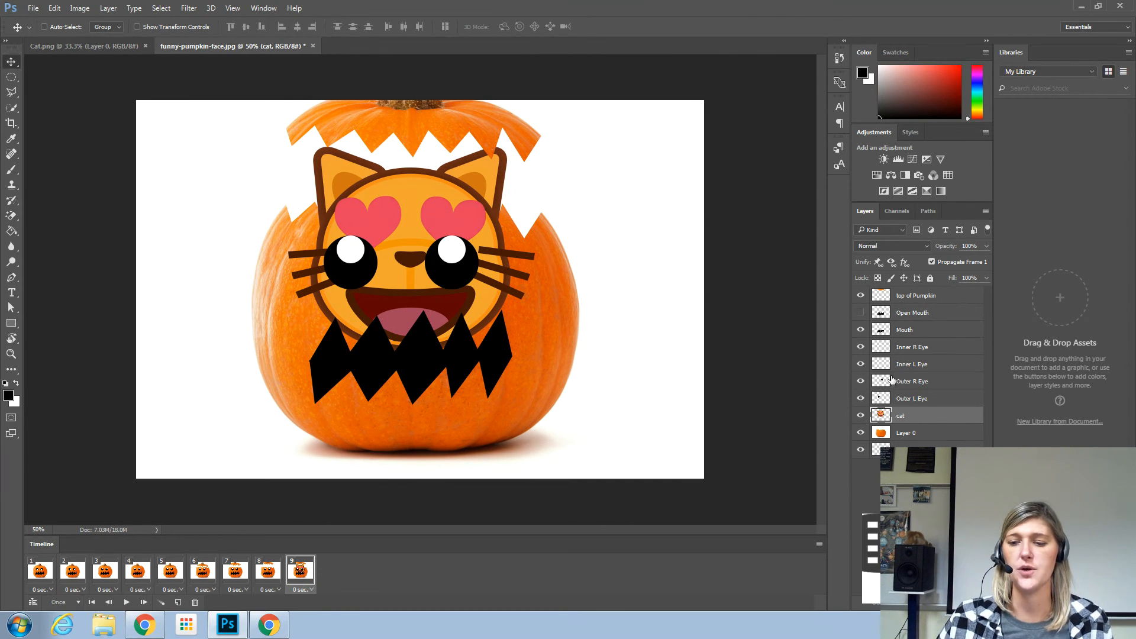
# - Remove Layer 0's white background with the Magic Eraser and move the cat layer back below Layer 0
pyautogui.click(915, 436)
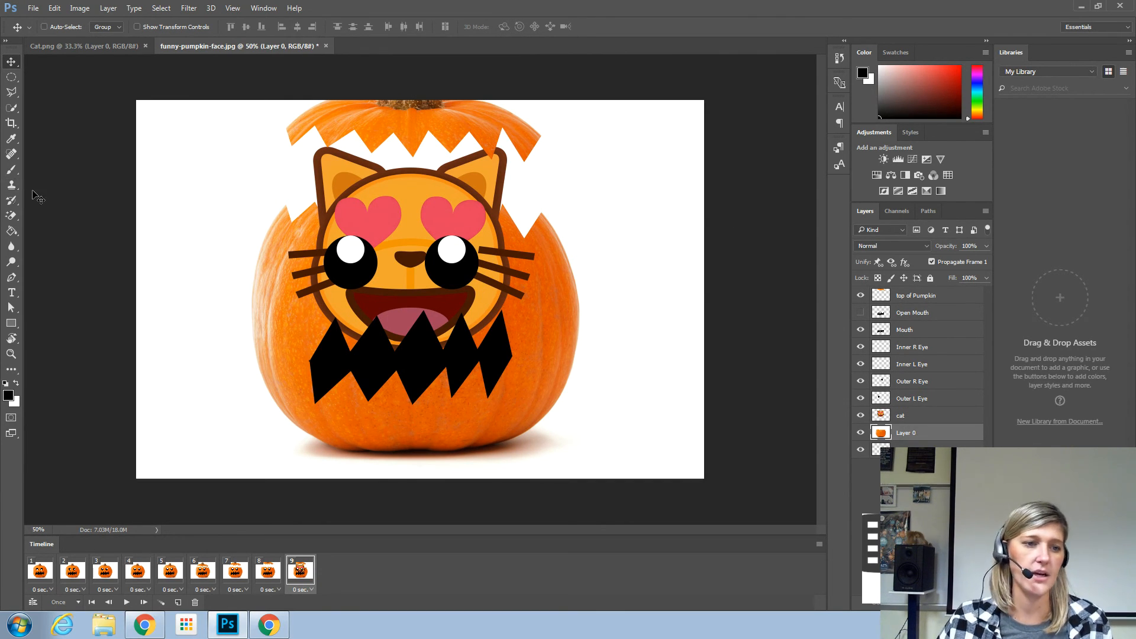
pyautogui.click(13, 218)
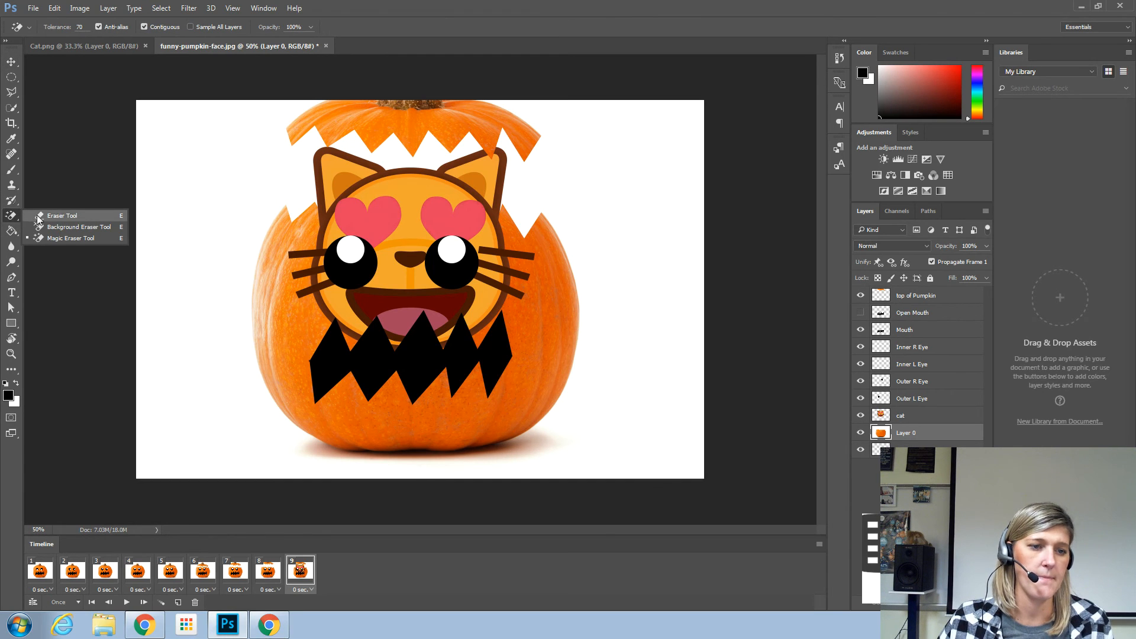
pyautogui.click(47, 218)
pyautogui.click(13, 218)
pyautogui.click(69, 238)
pyautogui.click(175, 176)
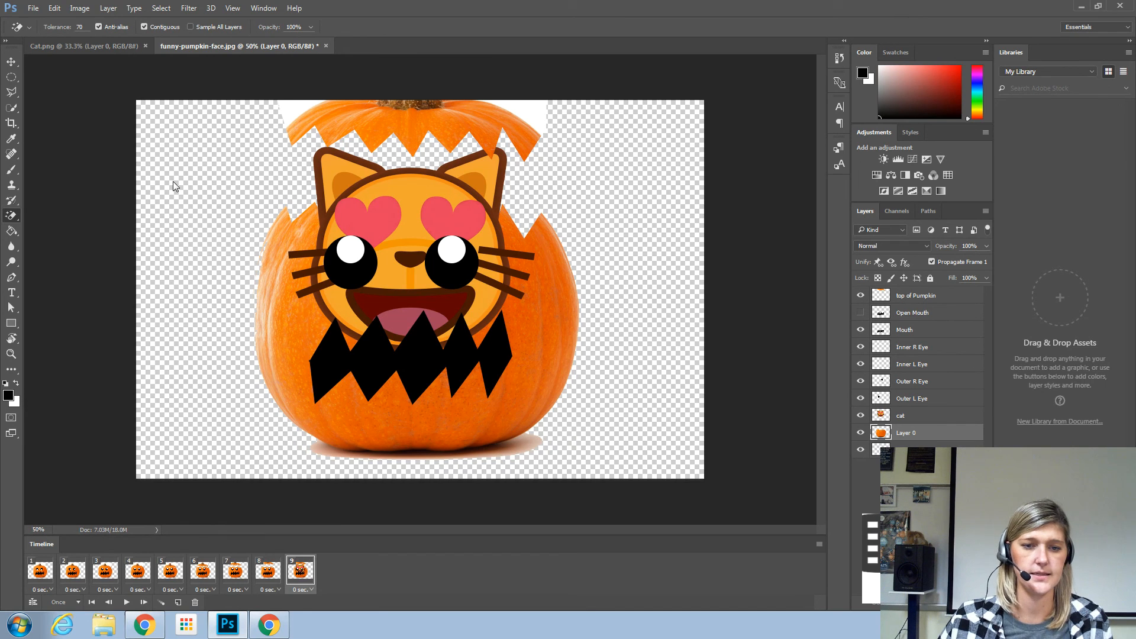
pyautogui.moveTo(901, 415); pyautogui.dragTo(900, 443)
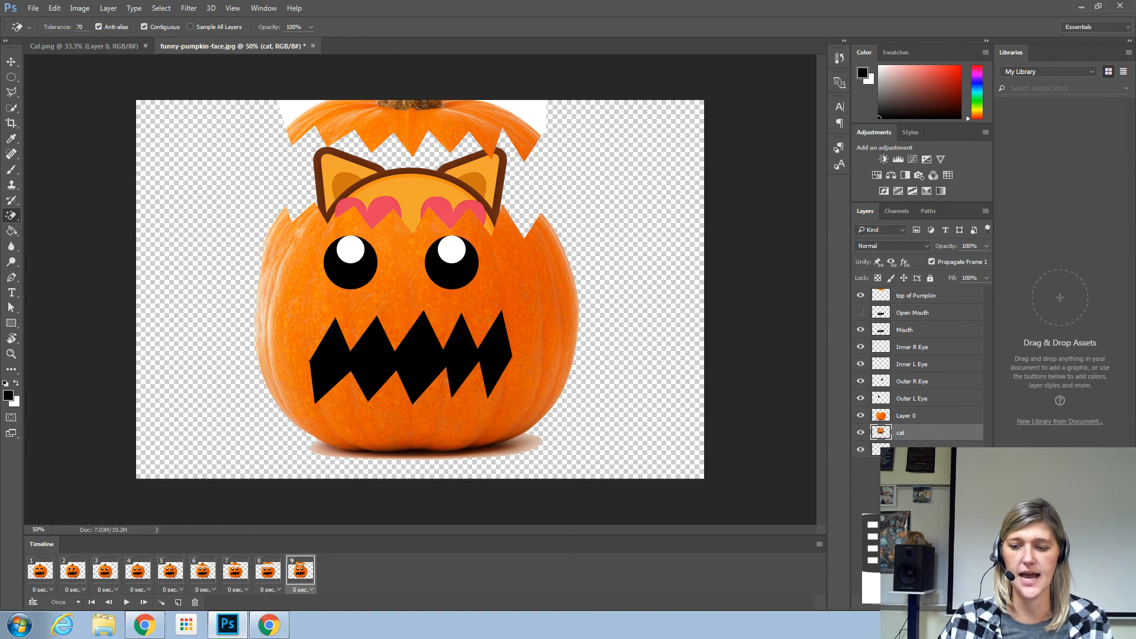